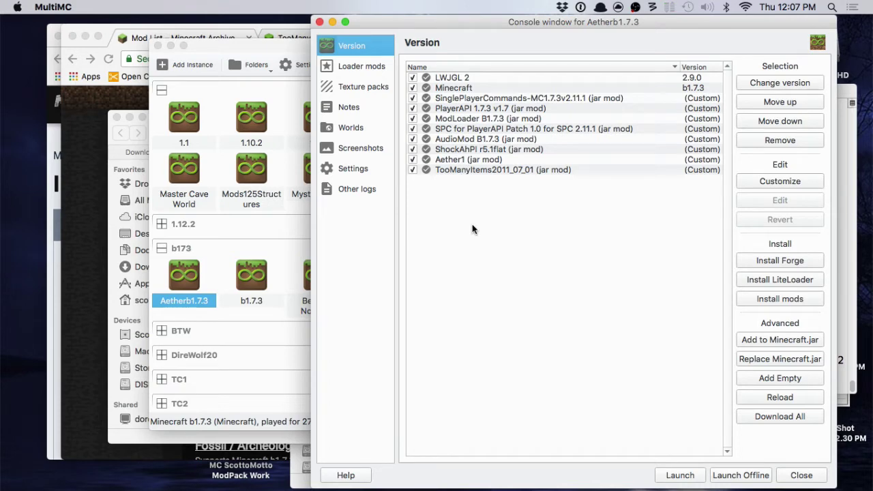
- Launch the Aetherb1.7.3 instance in full screen and set the game's sound volume to 35%
{"action": "left_click", "coordinate": [680, 475]}
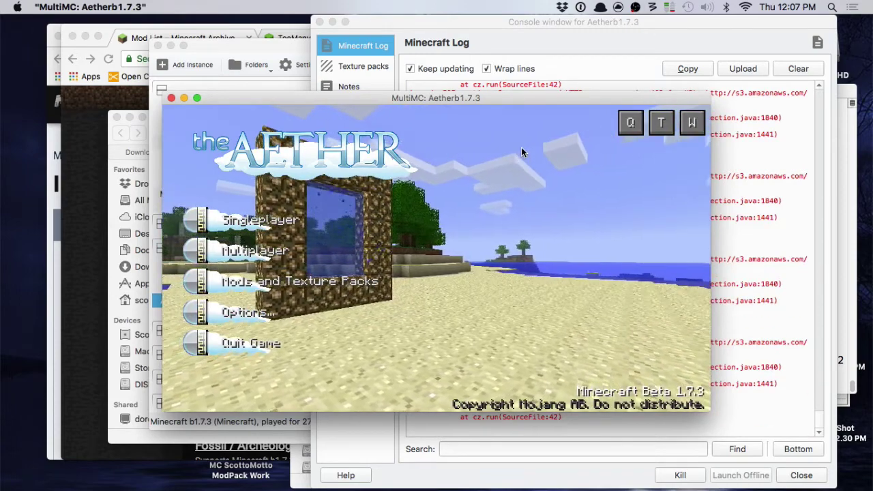
{"action": "key", "text": "F11"}
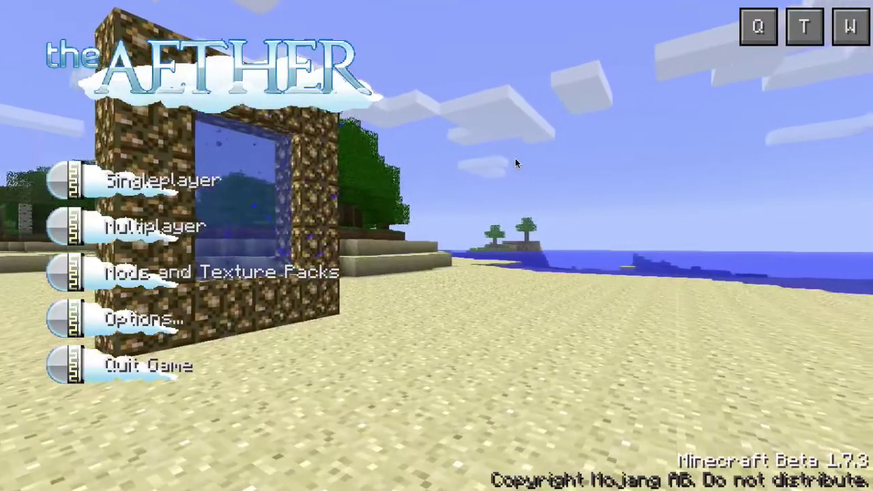
{"action": "left_click", "coordinate": [143, 319]}
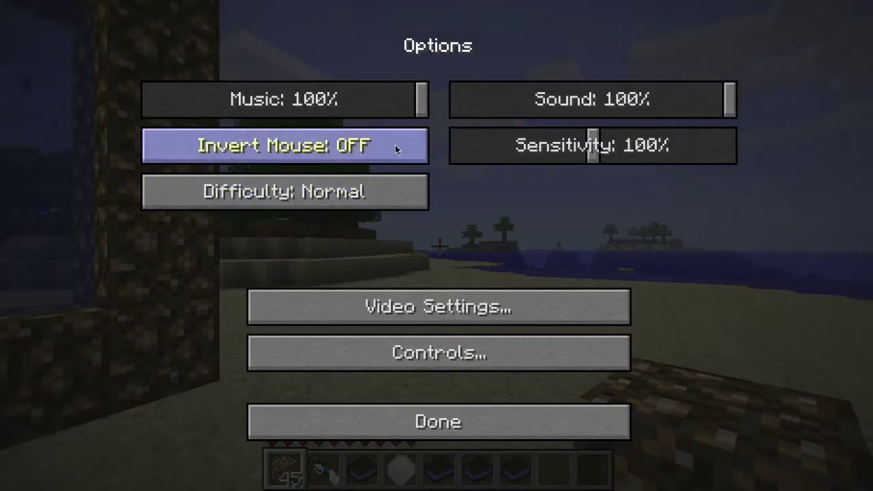
{"action": "left_click", "coordinate": [554, 96]}
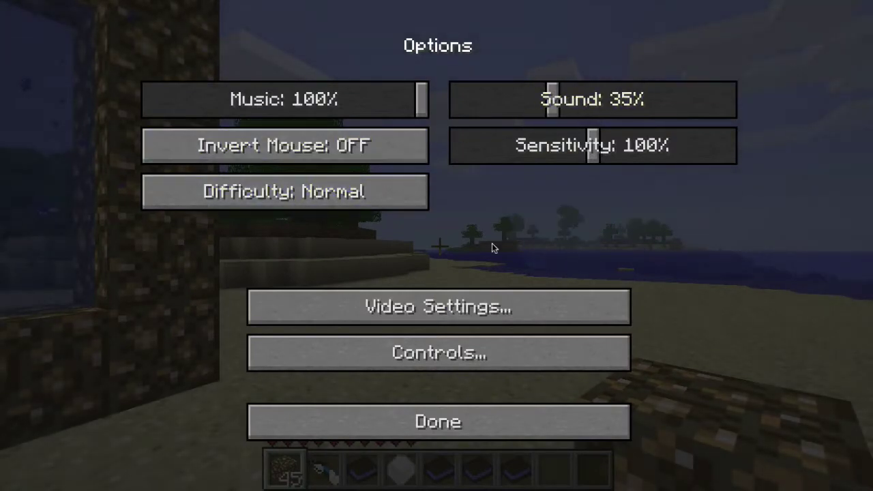
{"action": "left_click", "coordinate": [449, 407]}
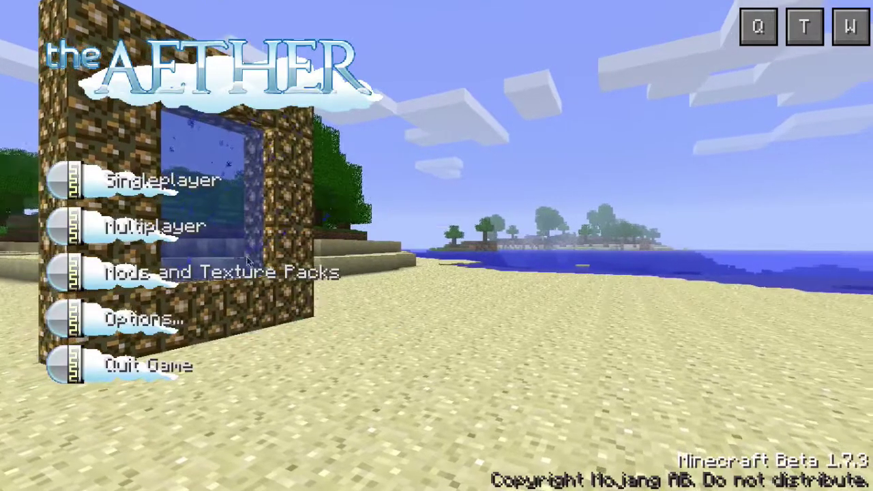
- Load the saved single-player world New World, look through the inventory, and select an empty hotbar slot
{"action": "left_click", "coordinate": [186, 193]}
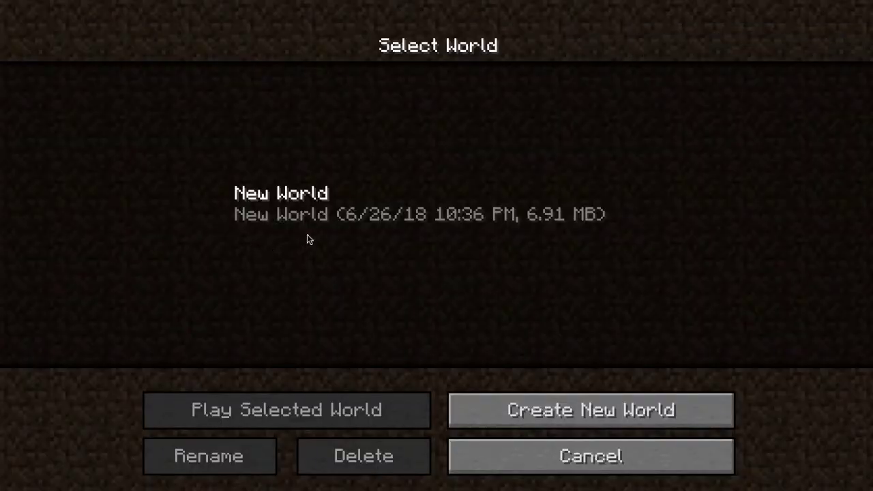
{"action": "double_click", "coordinate": [344, 213]}
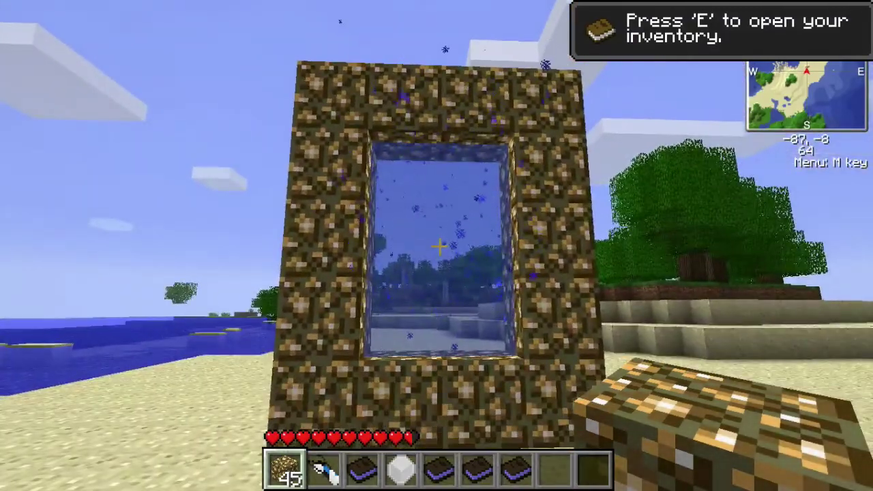
{"action": "key", "text": "3"}
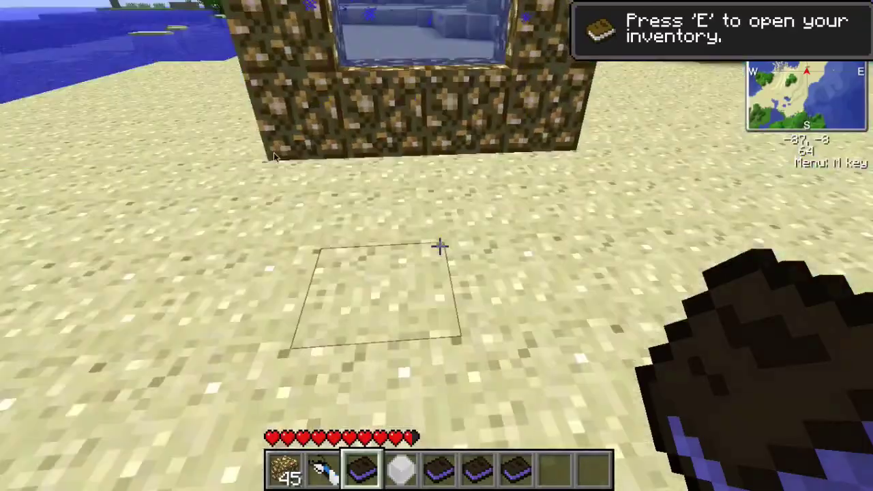
{"action": "key", "text": "e"}
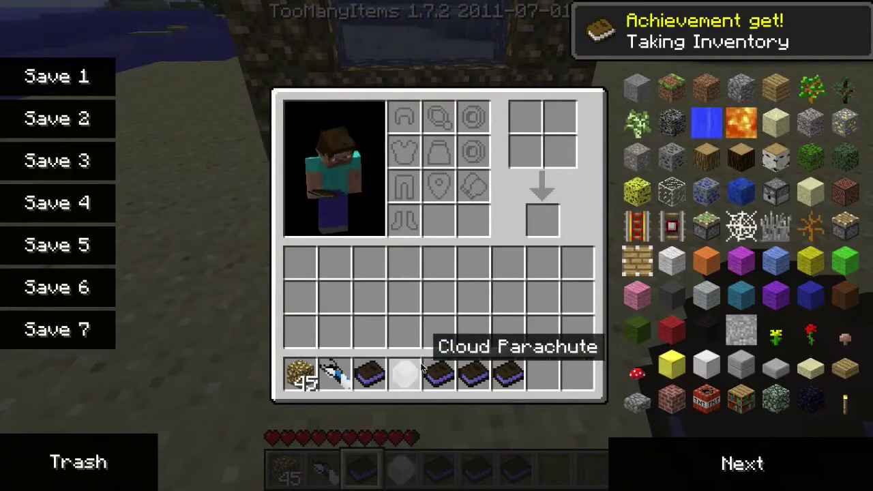
{"action": "key", "text": "e"}
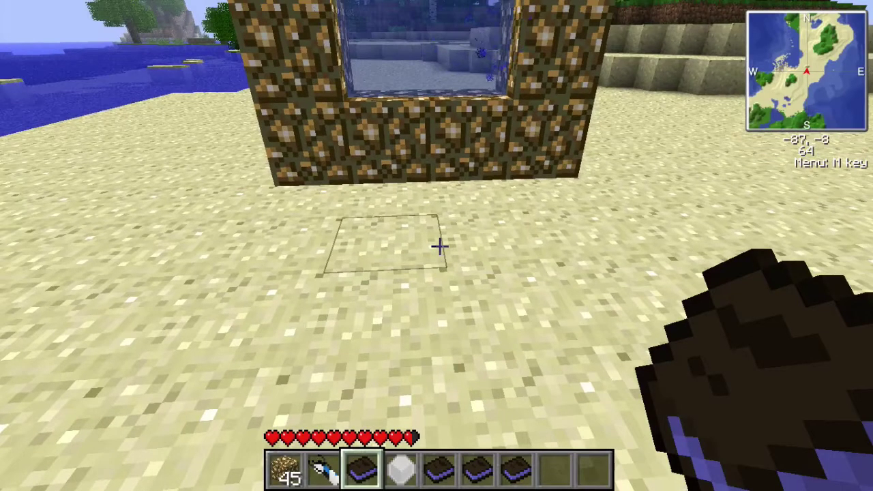
{"action": "scroll", "coordinate": [439, 246], "scroll_direction": "down", "scroll_amount": 5}
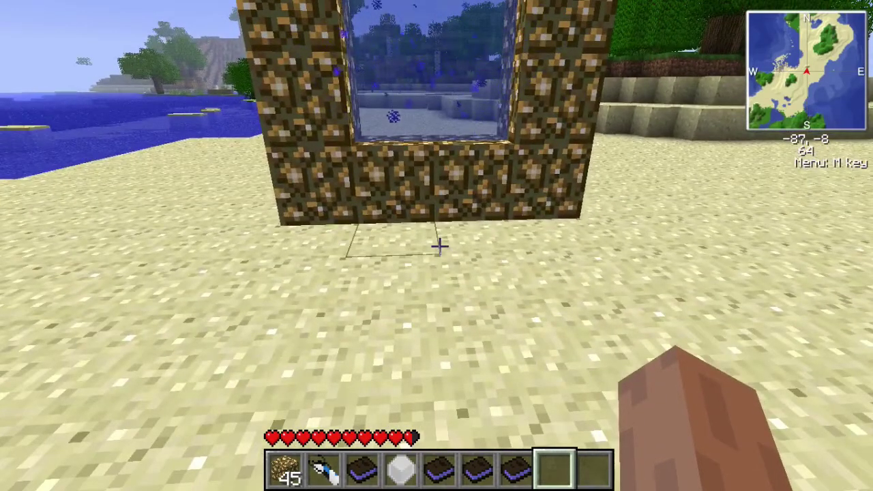
- Turn on flying with the fly command and enter the Aether through the glowstone portal
{"action": "type", "text": "tfly"}
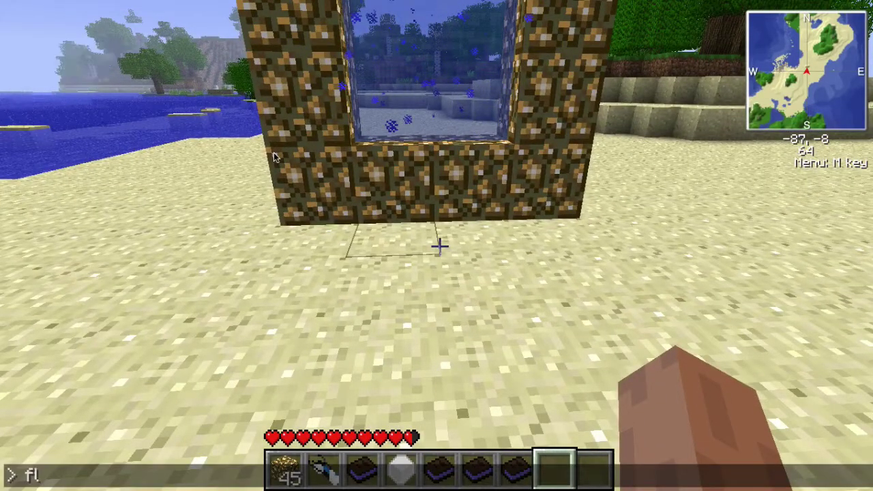
{"action": "key", "text": "Return"}
{"action": "key", "text": "space"}
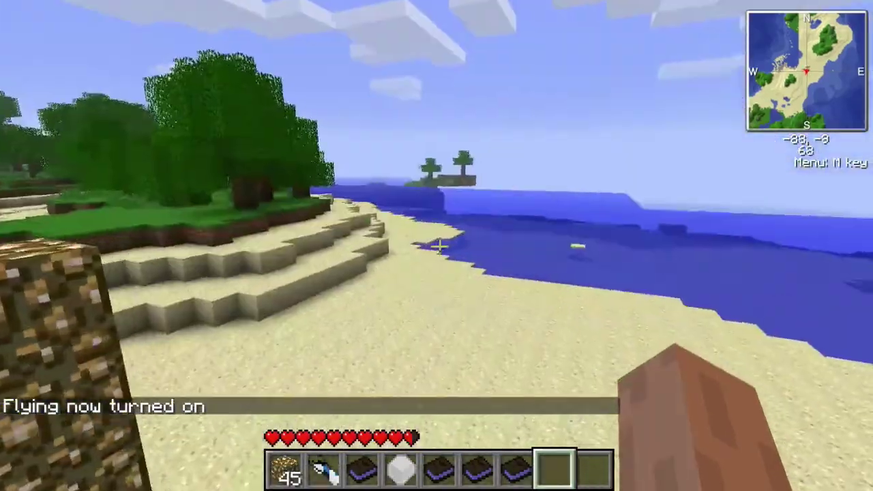
{"action": "key", "text": "shift"}
{"action": "key", "text": "w"}
{"action": "key", "text": "w"}
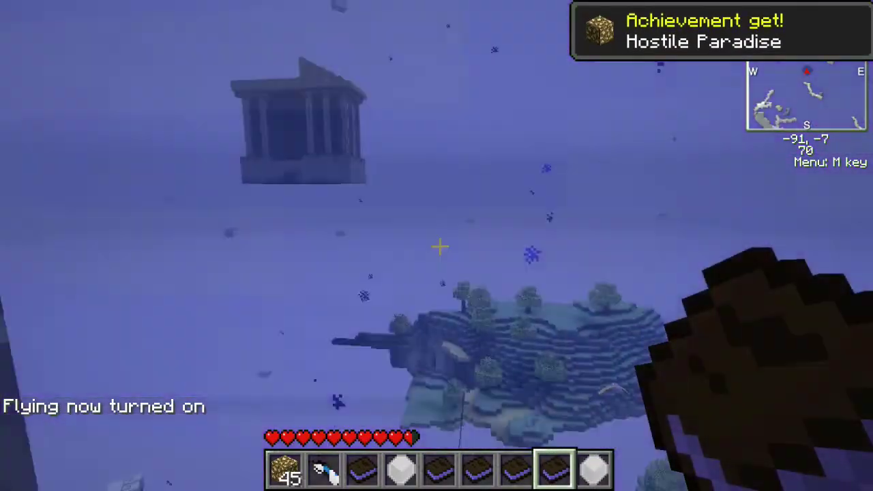
- Fly around the Aether to examine its floating islands, clouds and temple, and come back within sight of the portal
{"action": "key", "text": "w"}
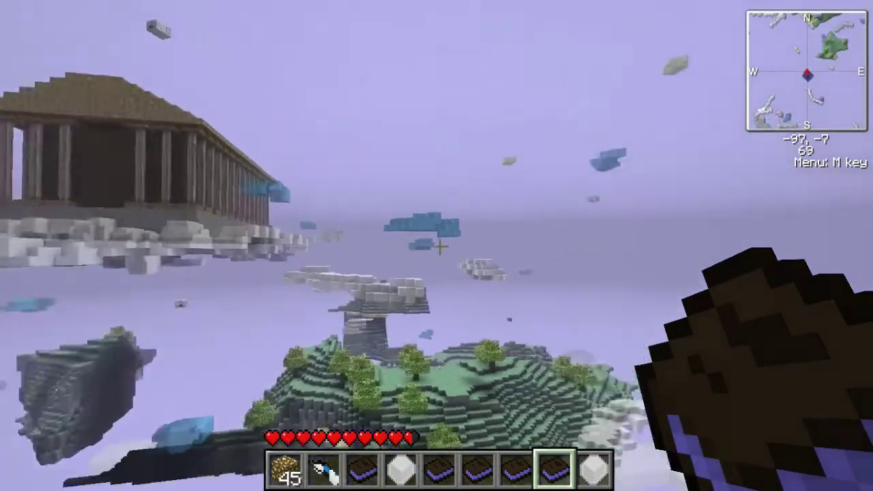
{"action": "key", "text": "w"}
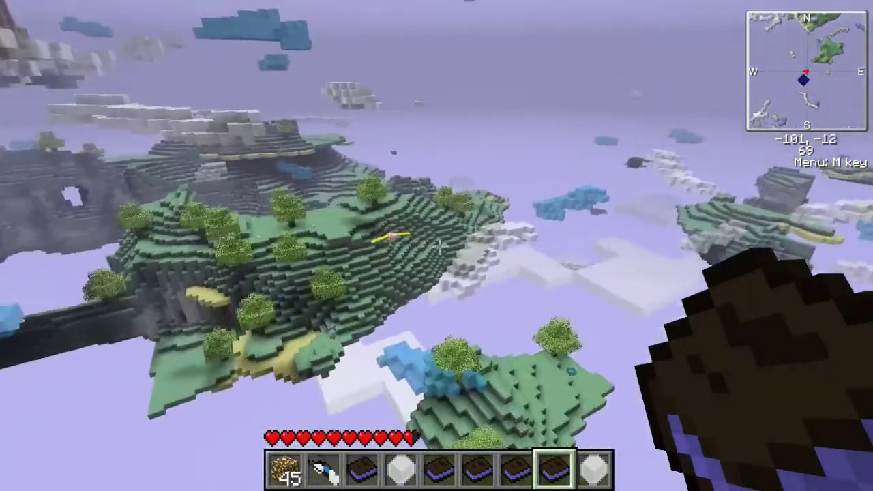
{"action": "key", "text": "w"}
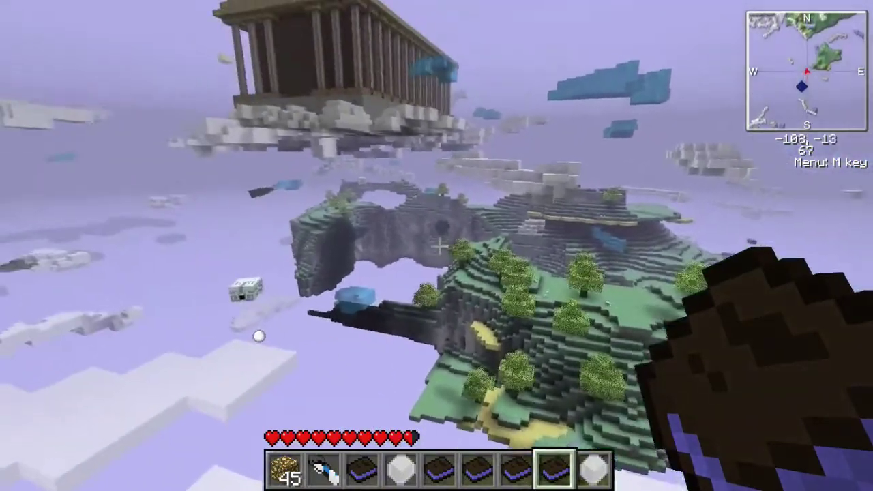
{"action": "key", "text": "w"}
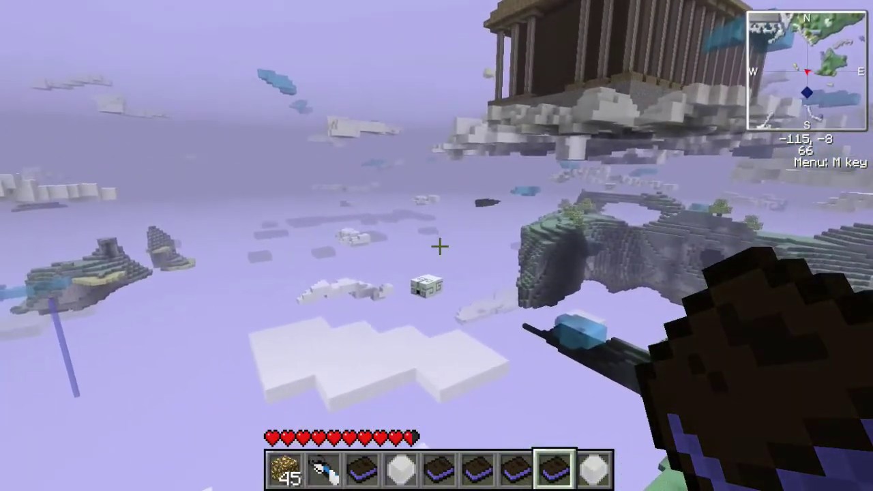
{"action": "key", "text": "w"}
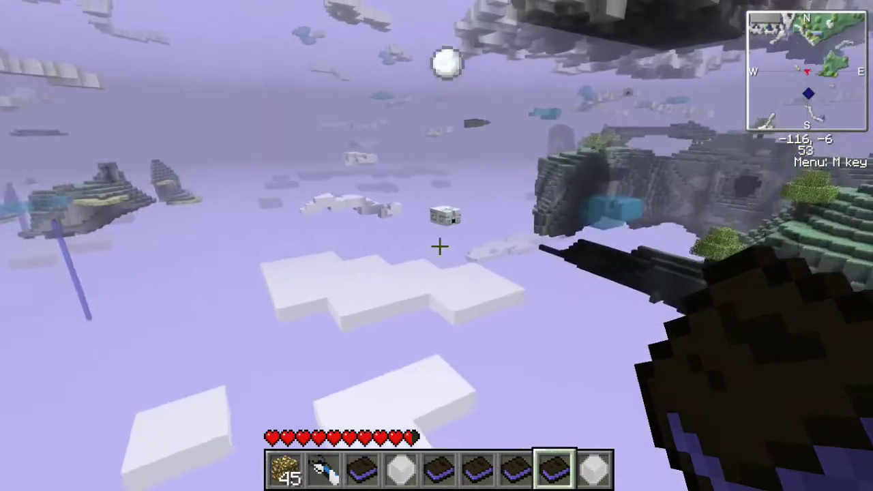
{"action": "key", "text": "w"}
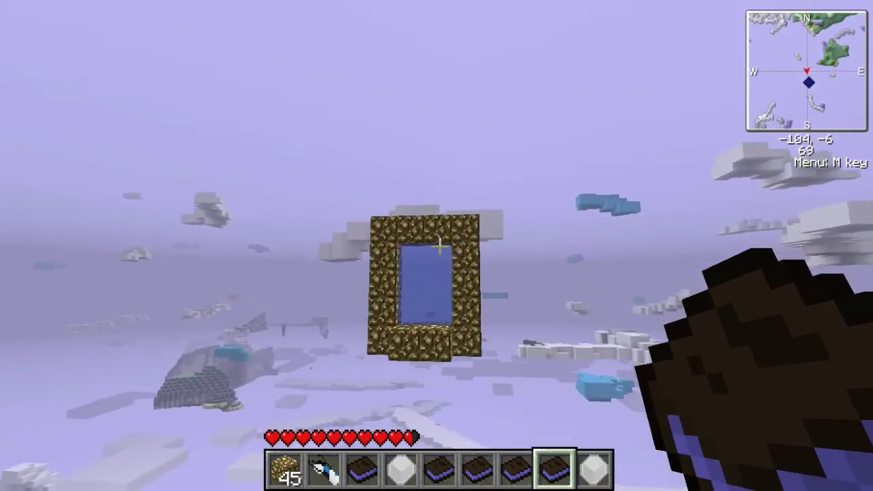
- Return through the glowstone portal to the overworld beach and turn off flying with the fly command
{"action": "key", "text": "w"}
{"action": "key", "text": "w"}
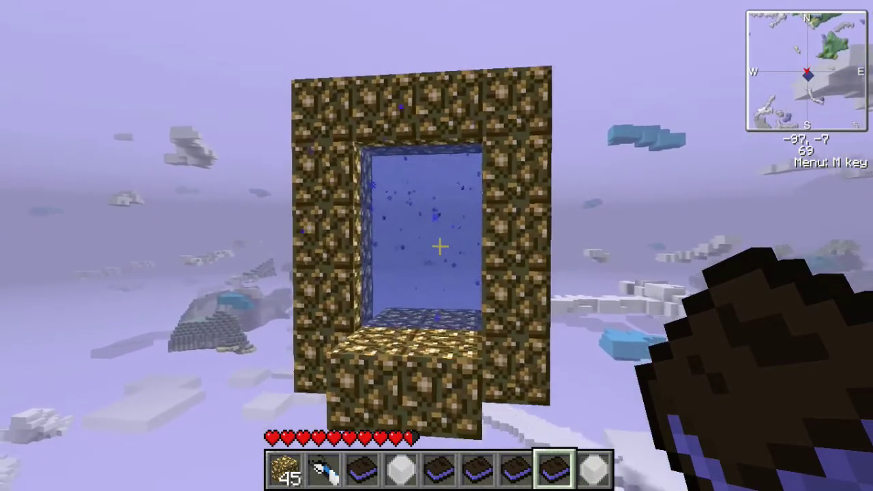
{"action": "key", "text": "w"}
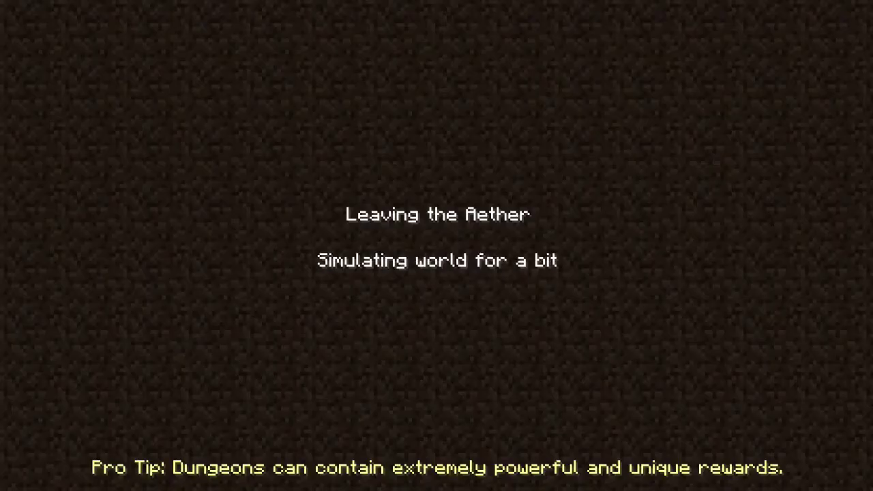
{"action": "key", "text": "w"}
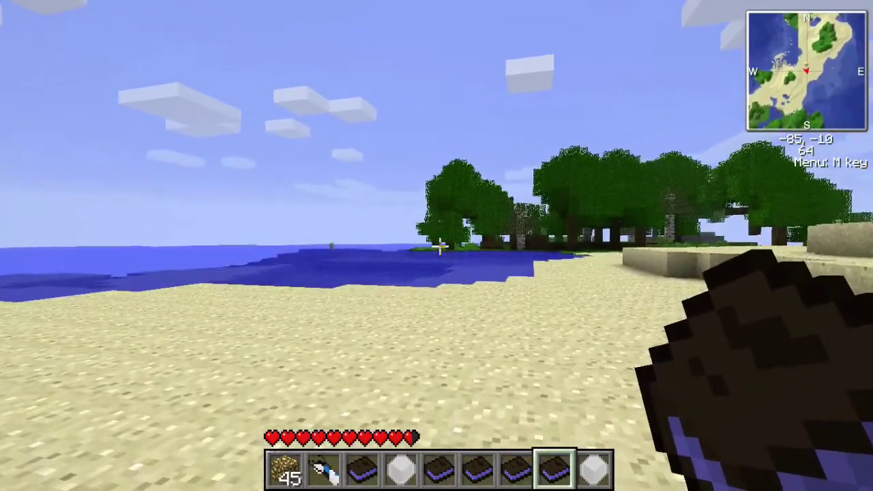
{"action": "type", "text": "tfly"}
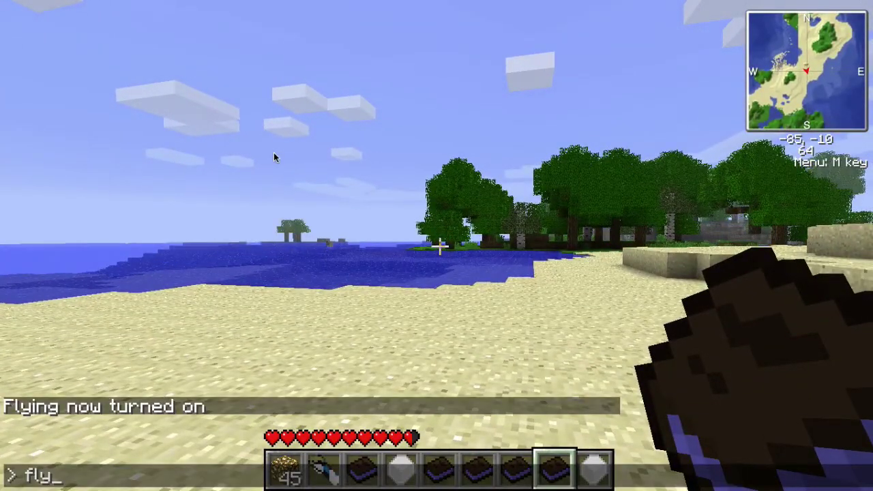
{"action": "key", "text": "Return"}
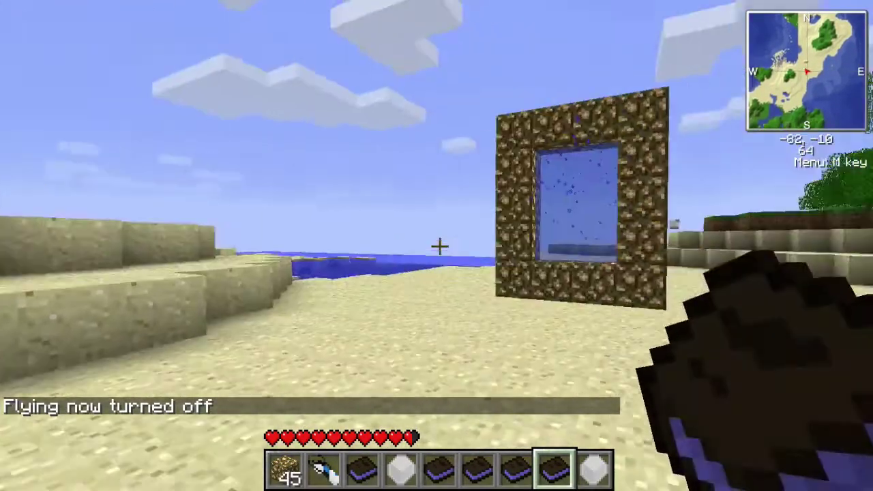
- Save the world, return to the title screen, and quit the game
{"action": "key", "text": "Escape"}
{"action": "left_click", "coordinate": [299, 336]}
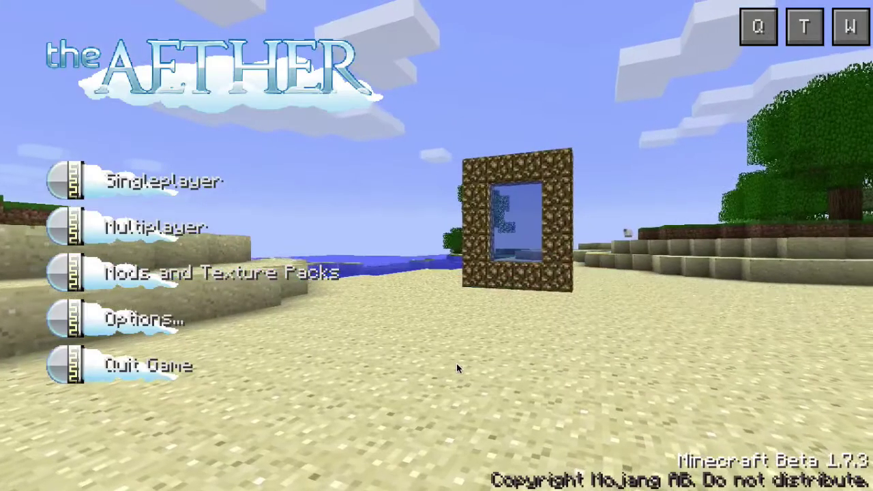
{"action": "left_click", "coordinate": [202, 368]}
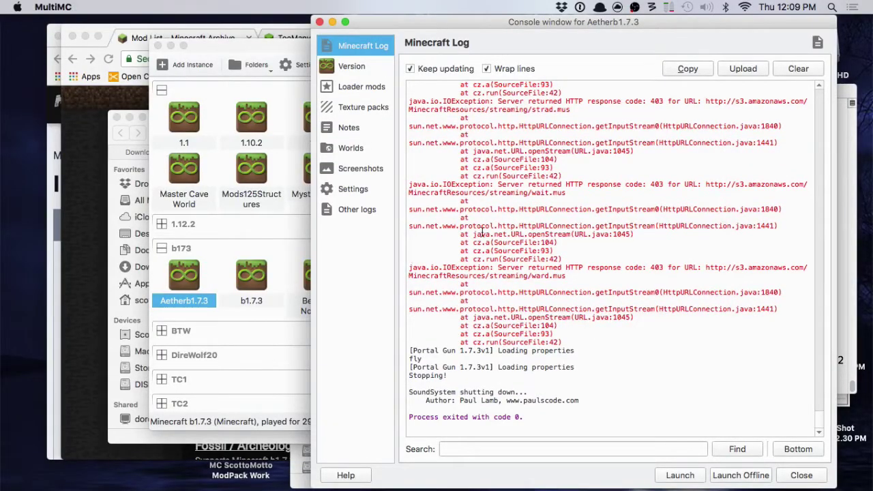
- Switch to Chrome and look through the Archived Mods list on the Minecraft Archive site
{"action": "left_click", "coordinate": [95, 231]}
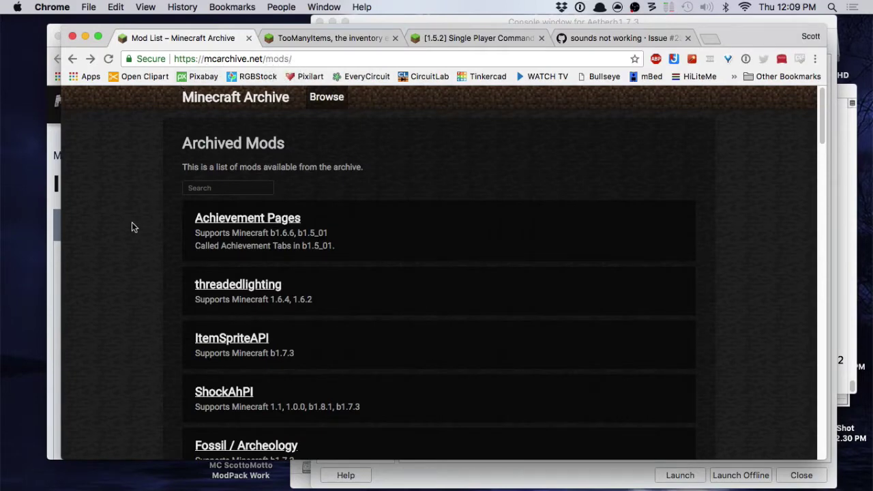
{"action": "scroll", "coordinate": [160, 248], "scroll_direction": "down", "scroll_amount": 15}
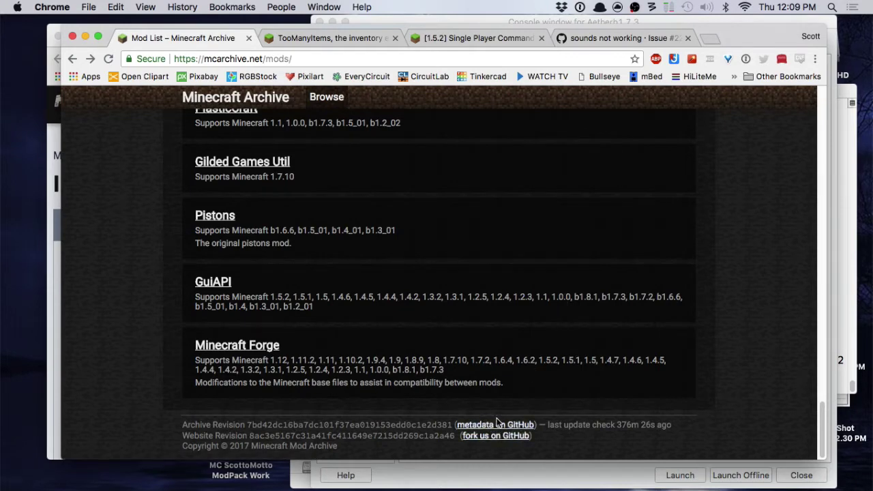
{"action": "scroll", "coordinate": [147, 300], "scroll_direction": "up", "scroll_amount": 20}
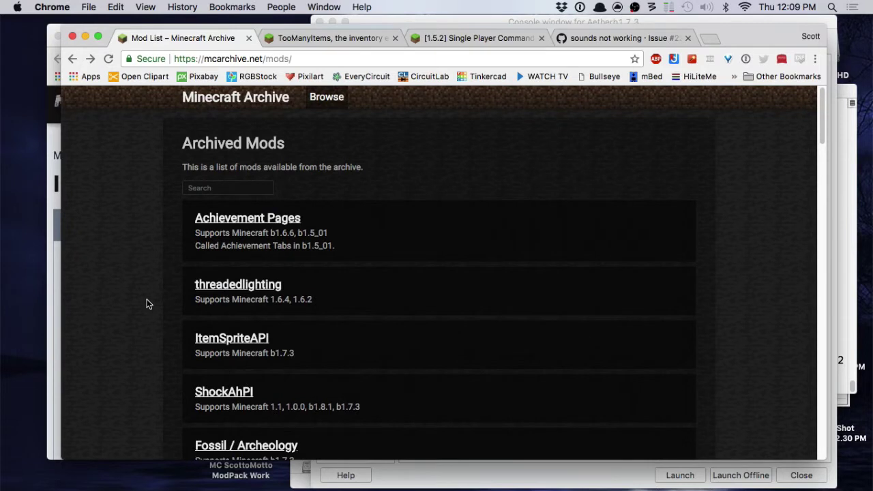
{"action": "scroll", "coordinate": [152, 310], "scroll_direction": "down", "scroll_amount": 2}
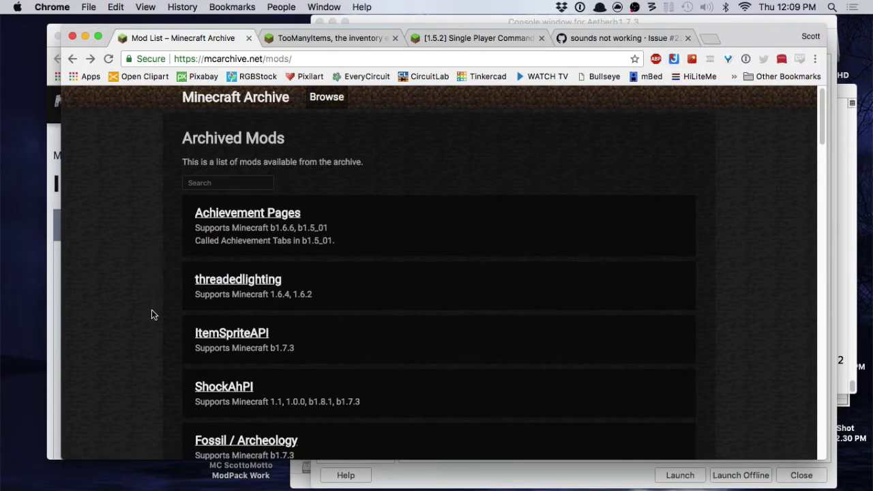
{"action": "scroll", "coordinate": [161, 273], "scroll_direction": "down", "scroll_amount": 2}
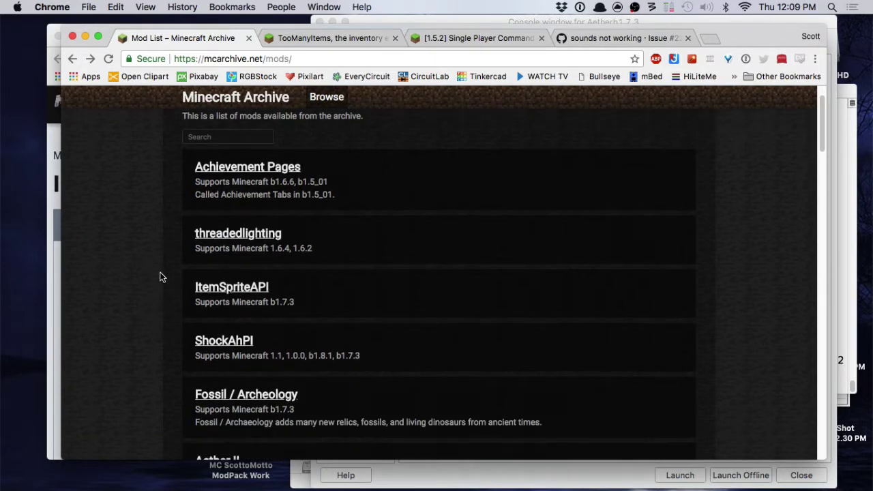
- Open the ShockAhPI mod page and expand the additional versions listed for Minecraft b1.7.3
{"action": "left_click", "coordinate": [239, 348]}
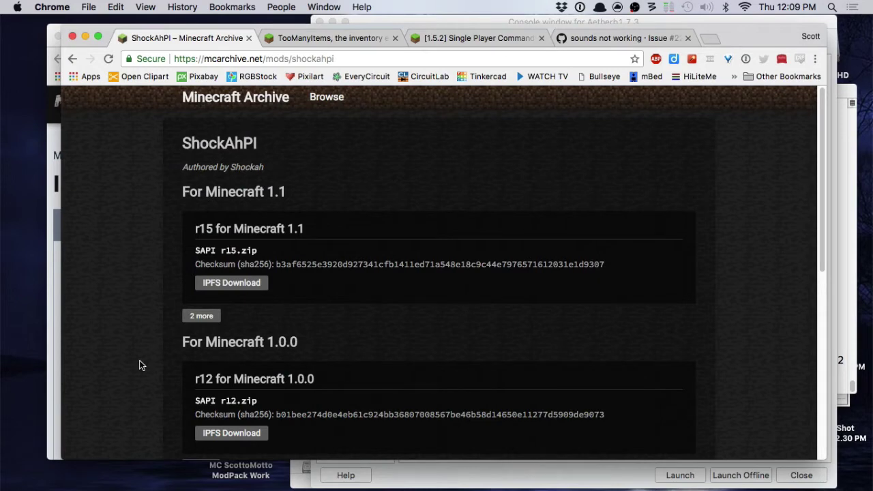
{"action": "scroll", "coordinate": [140, 365], "scroll_direction": "down", "scroll_amount": 10}
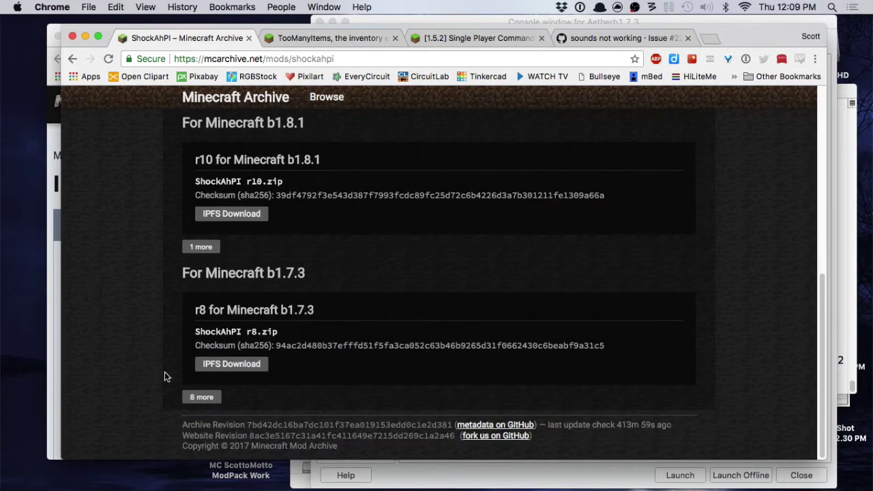
{"action": "left_click", "coordinate": [198, 397]}
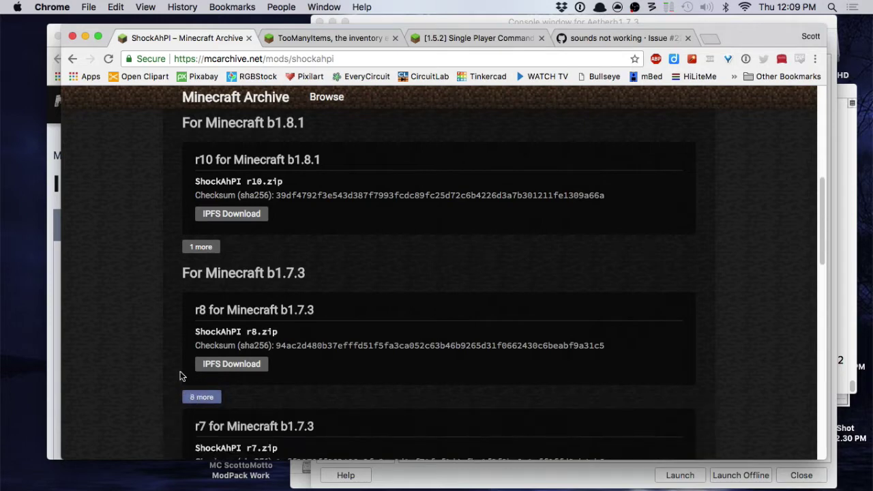
- Look through the ShockAhPI releases for Minecraft b1.7.3 down to the r5.1 download
{"action": "scroll", "coordinate": [146, 361], "scroll_direction": "down", "scroll_amount": 5}
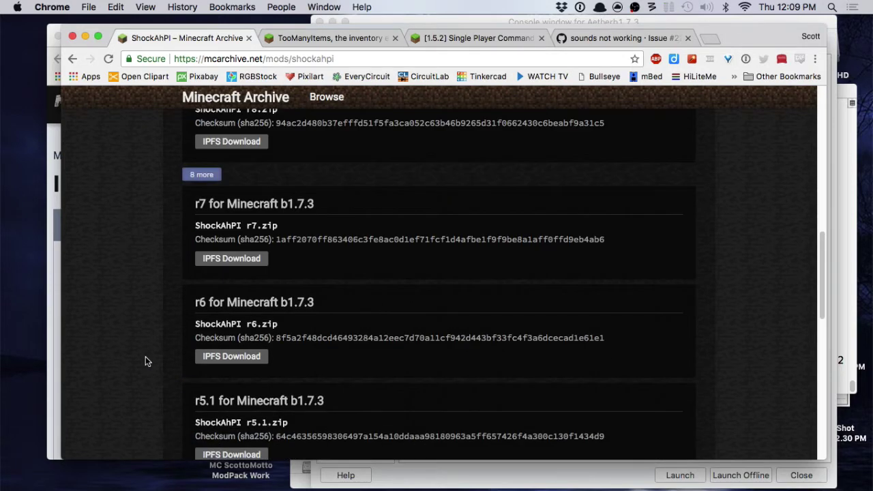
{"action": "scroll", "coordinate": [145, 360], "scroll_direction": "down", "scroll_amount": 1}
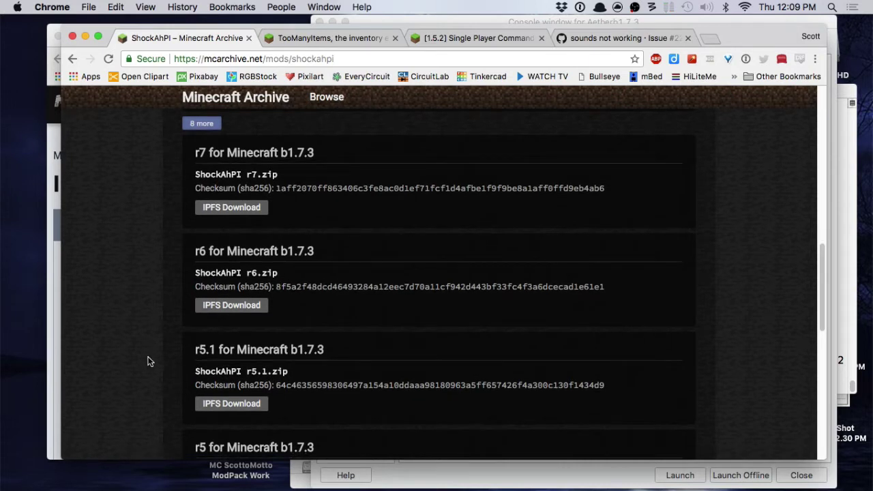
{"action": "scroll", "coordinate": [263, 379], "scroll_direction": "down", "scroll_amount": 1}
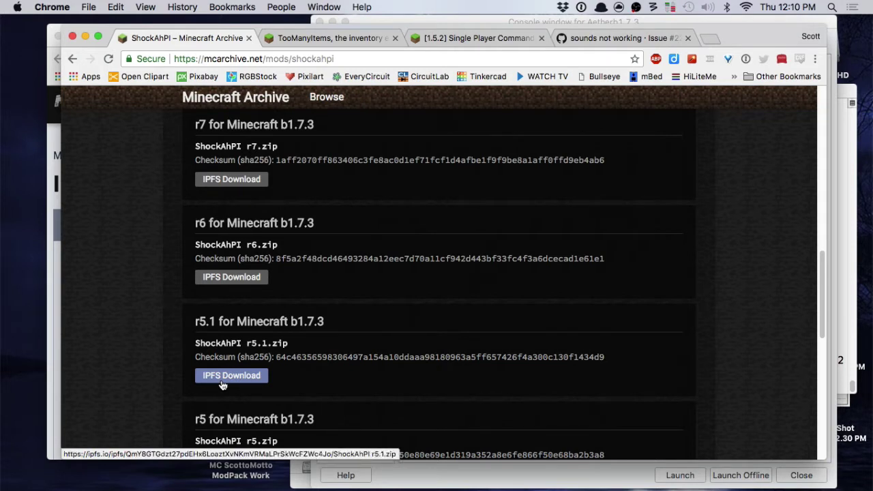
- Return to the Archived Mods list and look through the entries from Achievement Pages to PortalGun
{"action": "left_click", "coordinate": [72, 59]}
{"action": "scroll", "coordinate": [116, 252], "scroll_direction": "down", "scroll_amount": 1}
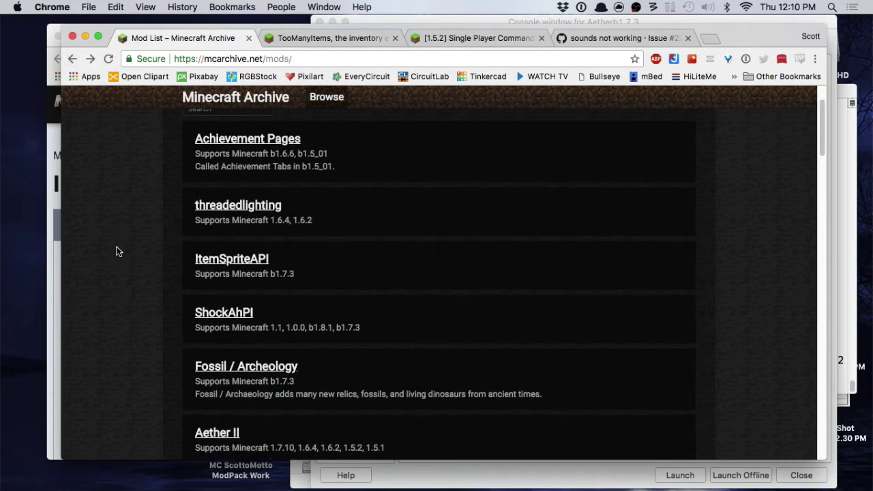
{"action": "scroll", "coordinate": [116, 251], "scroll_direction": "down", "scroll_amount": 1}
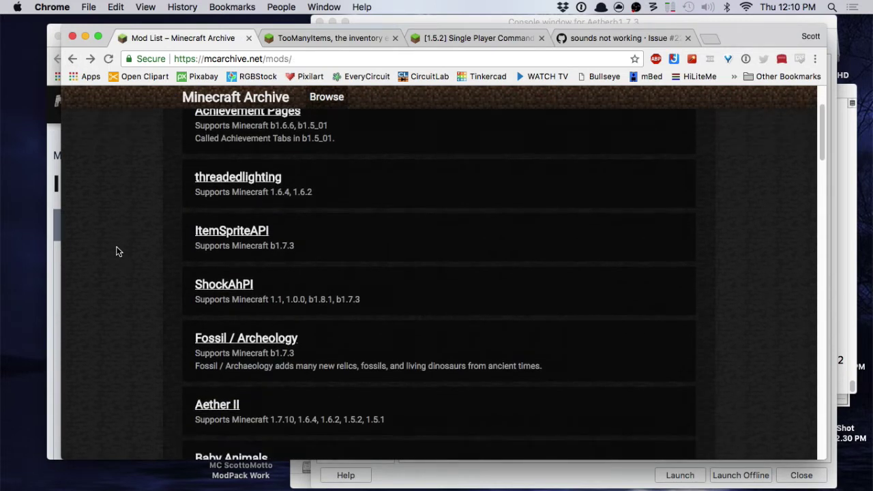
{"action": "scroll", "coordinate": [116, 251], "scroll_direction": "down", "scroll_amount": 1}
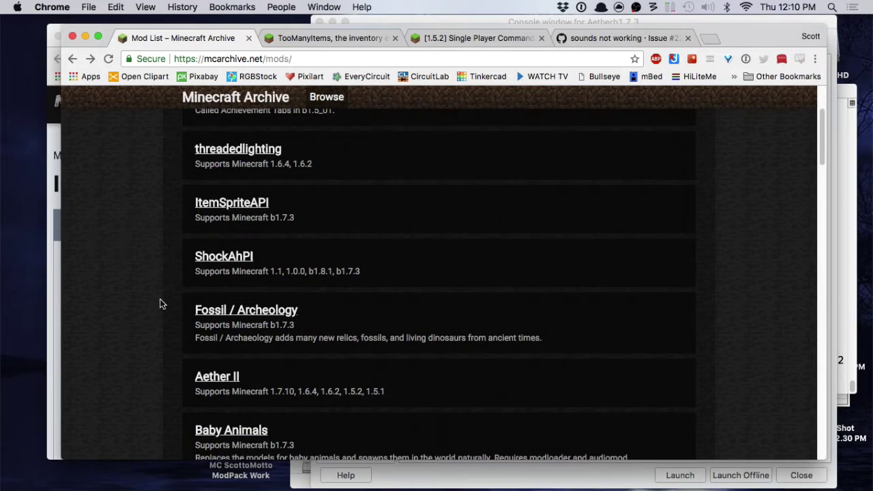
{"action": "scroll", "coordinate": [162, 304], "scroll_direction": "down", "scroll_amount": 1}
{"action": "scroll", "coordinate": [140, 309], "scroll_direction": "down", "scroll_amount": 4}
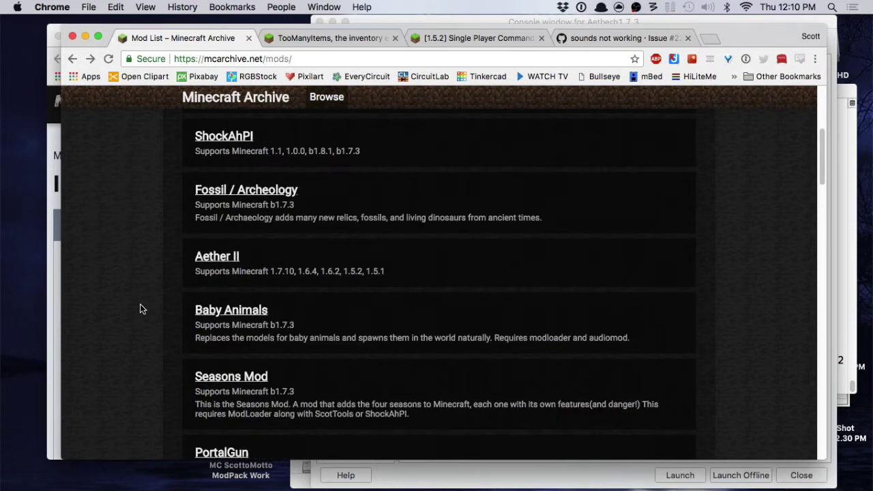
{"action": "scroll", "coordinate": [134, 252], "scroll_direction": "down", "scroll_amount": 2}
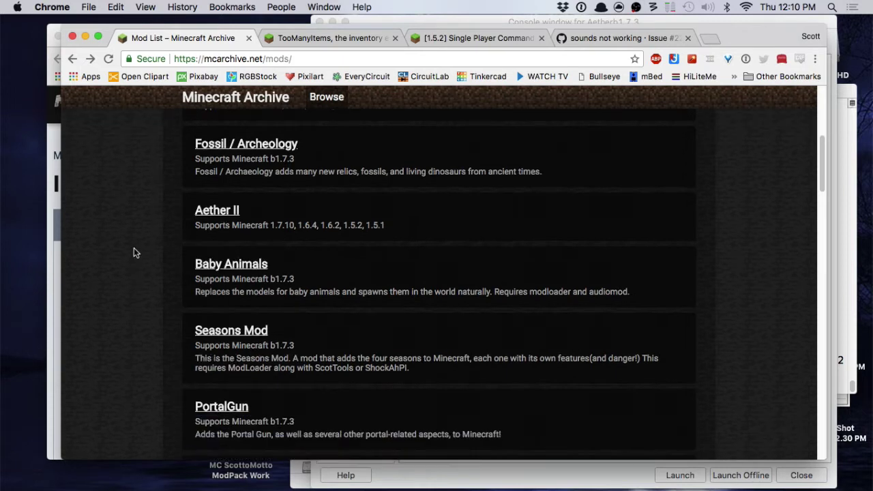
{"action": "scroll", "coordinate": [139, 258], "scroll_direction": "down", "scroll_amount": 1}
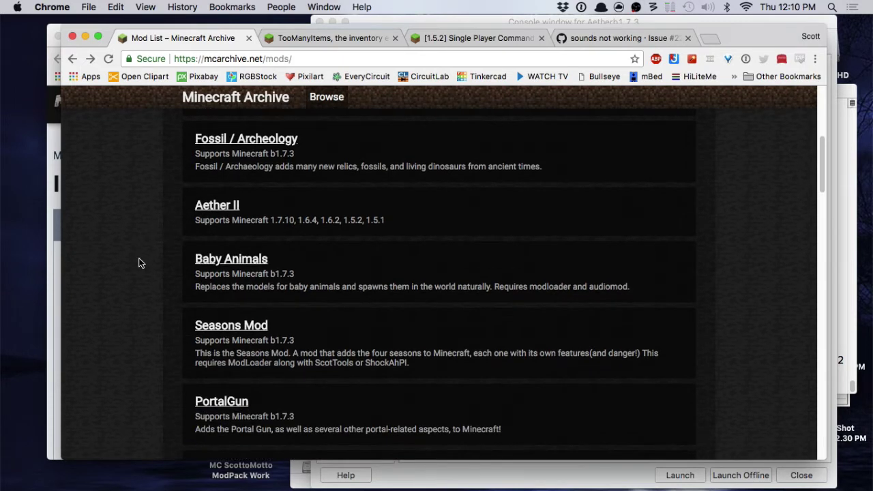
{"action": "scroll", "coordinate": [138, 262], "scroll_direction": "down", "scroll_amount": 1}
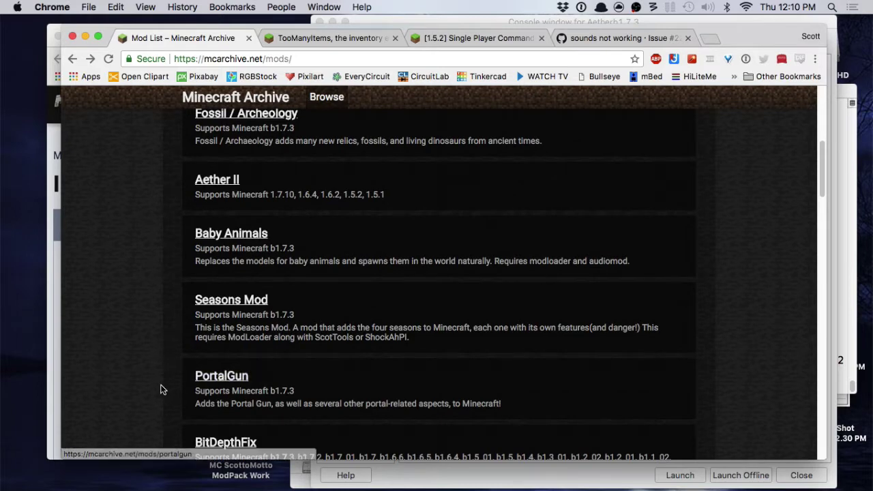
{"action": "scroll", "coordinate": [162, 389], "scroll_direction": "down", "scroll_amount": 1}
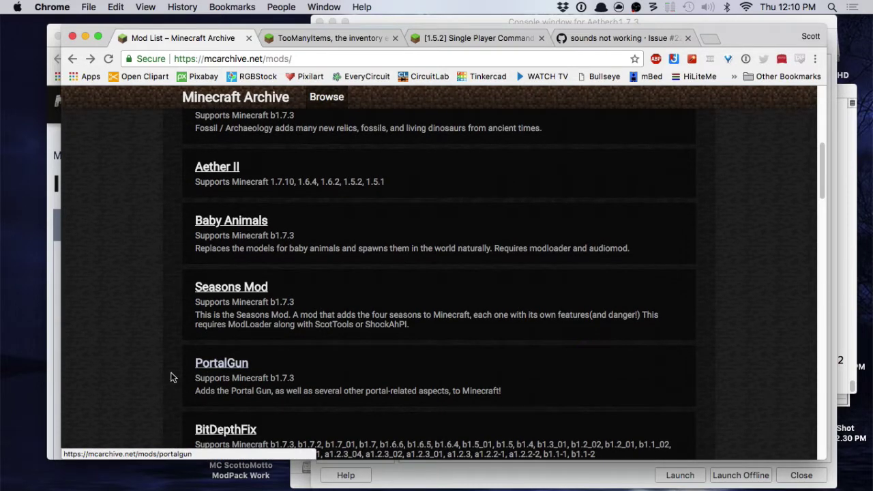
- Open the Modloader mod page and find its download for Minecraft b1.7.3
{"action": "scroll", "coordinate": [172, 374], "scroll_direction": "down", "scroll_amount": 6}
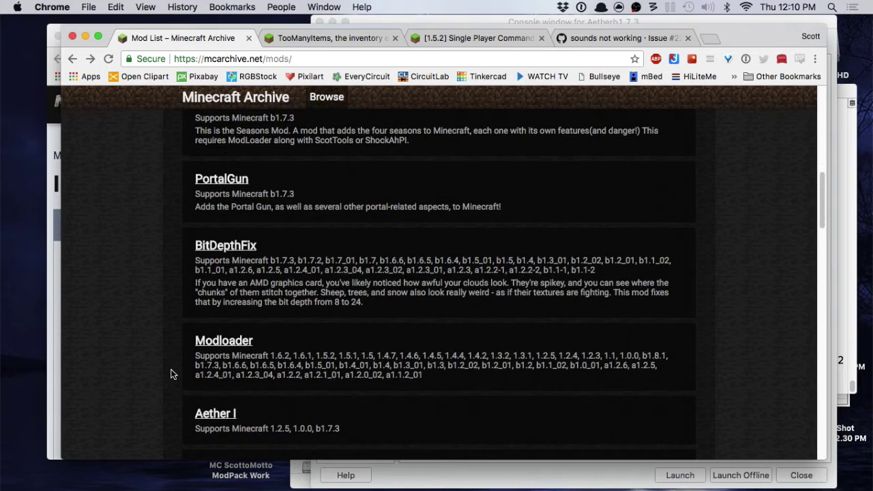
{"action": "scroll", "coordinate": [172, 373], "scroll_direction": "down", "scroll_amount": 1}
{"action": "left_click", "coordinate": [218, 334]}
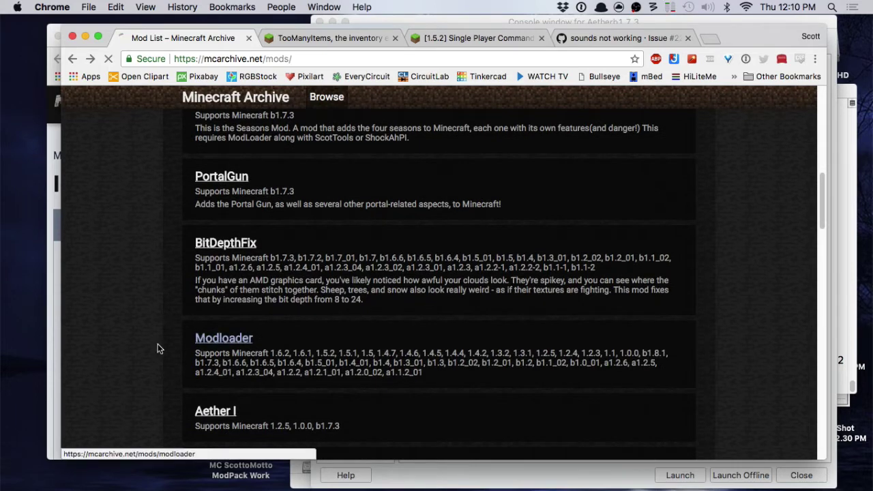
{"action": "scroll", "coordinate": [141, 350], "scroll_direction": "down", "scroll_amount": 20}
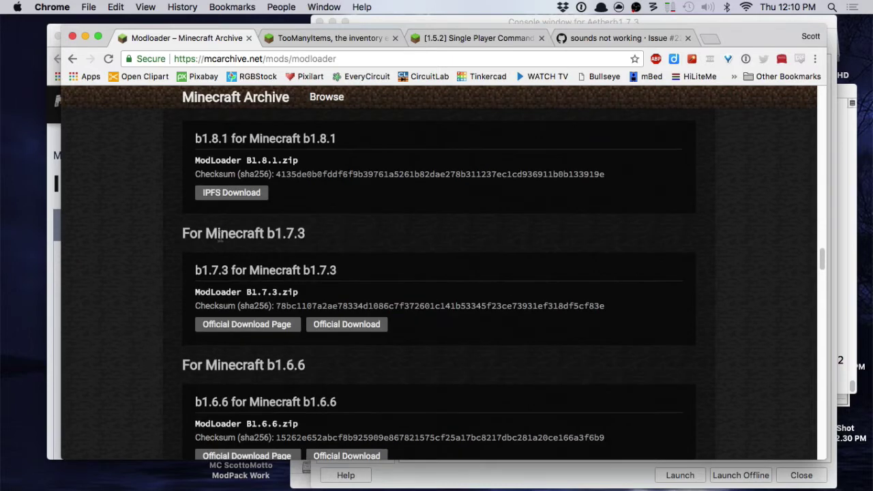
- Open the official download page of ModLoader b1.7.3 and look through the forum thread's installation instructions
{"action": "left_click", "coordinate": [249, 324]}
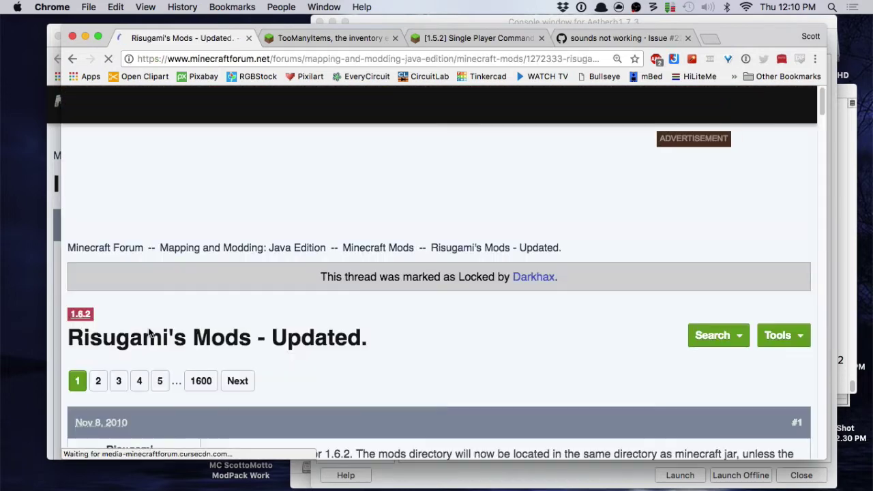
{"action": "scroll", "coordinate": [189, 328], "scroll_direction": "down", "scroll_amount": 10}
{"action": "scroll", "coordinate": [190, 329], "scroll_direction": "down", "scroll_amount": 15}
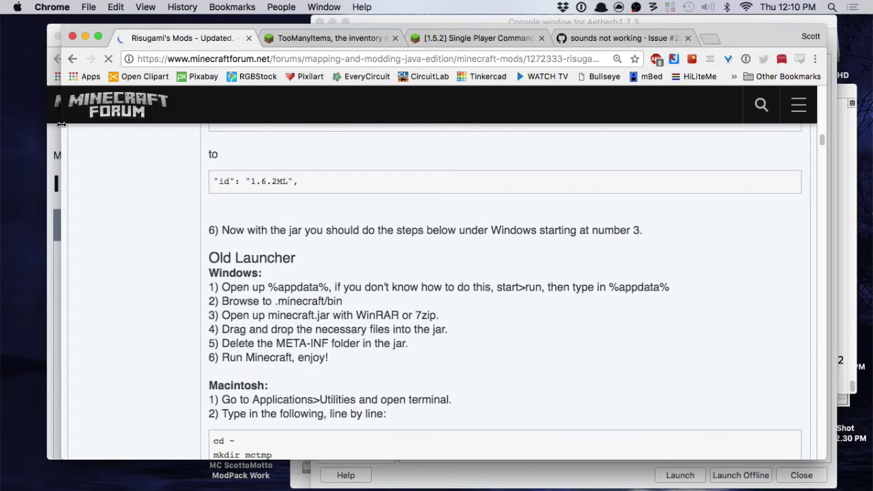
- Go back to the Archived Mods list, open the Aether I page, and find its Minecraft b1.7.3 release
{"action": "left_click", "coordinate": [72, 59]}
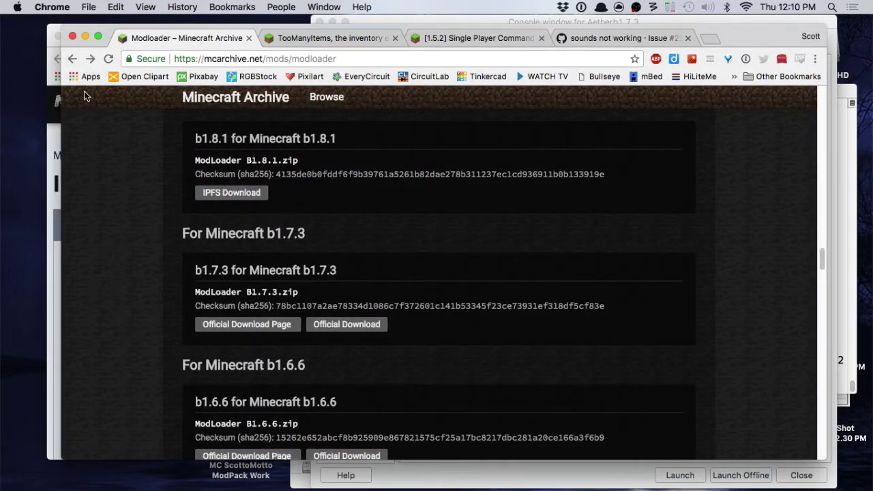
{"action": "left_click", "coordinate": [72, 59]}
{"action": "scroll", "coordinate": [141, 290], "scroll_direction": "down", "scroll_amount": 4}
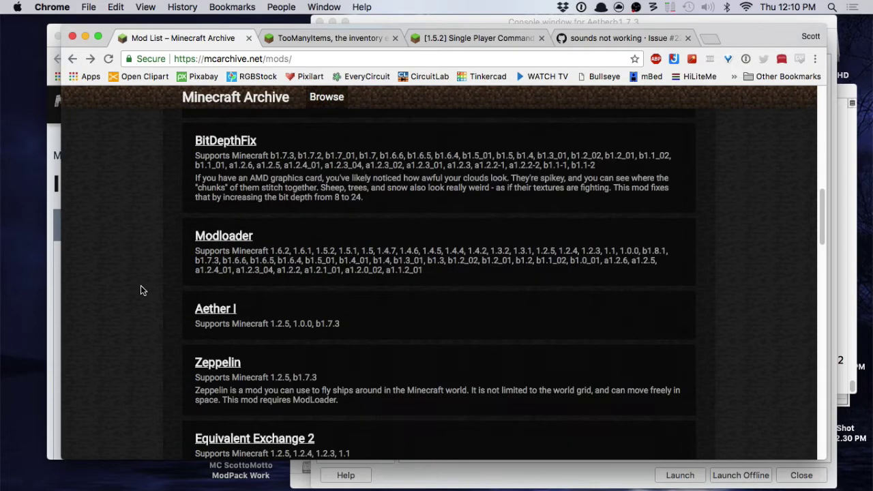
{"action": "left_click", "coordinate": [229, 287]}
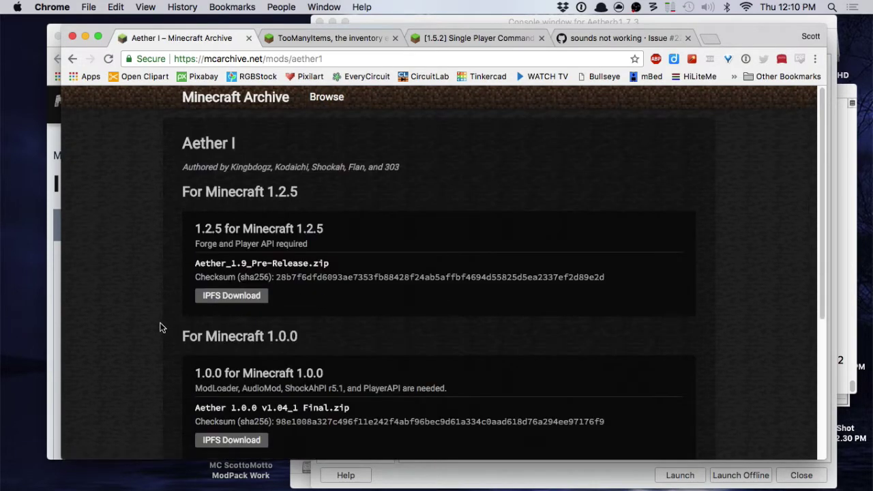
{"action": "scroll", "coordinate": [151, 368], "scroll_direction": "down", "scroll_amount": 5}
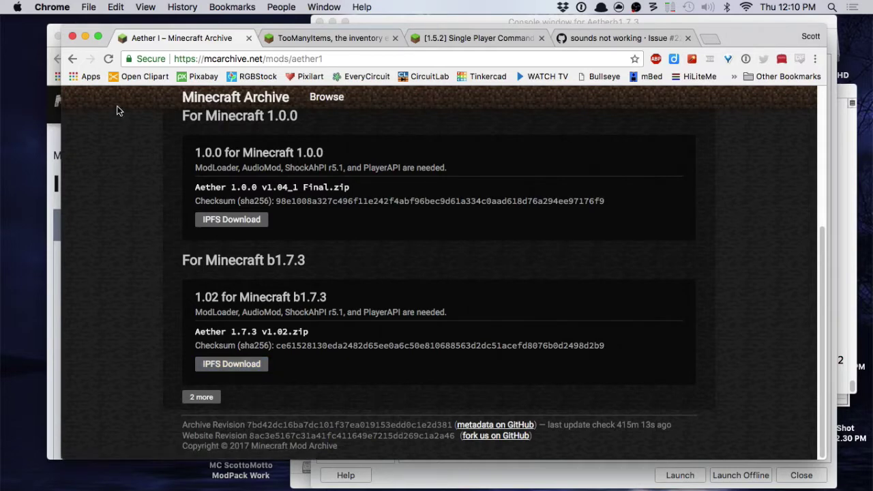
- Return to the Archived Mods list and look through the entries from Aether I down to IndustrialCraft
{"action": "left_click", "coordinate": [72, 59]}
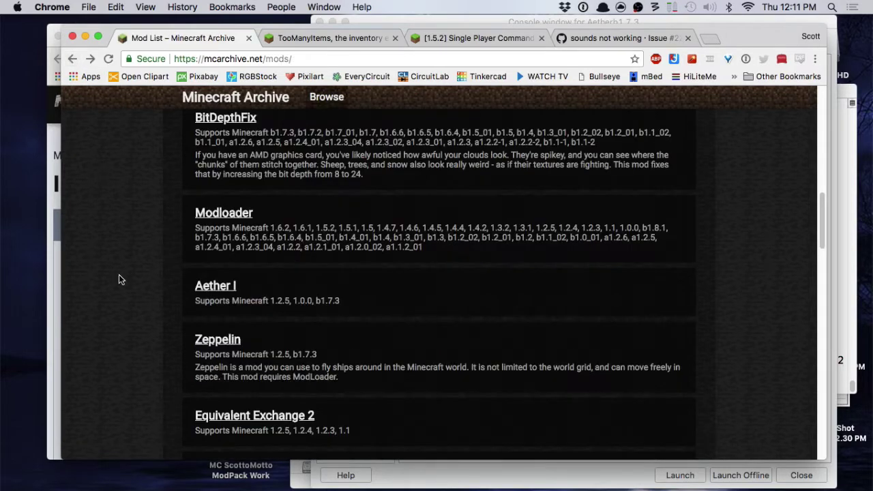
{"action": "scroll", "coordinate": [130, 326], "scroll_direction": "down", "scroll_amount": 1}
{"action": "scroll", "coordinate": [132, 328], "scroll_direction": "down", "scroll_amount": 2}
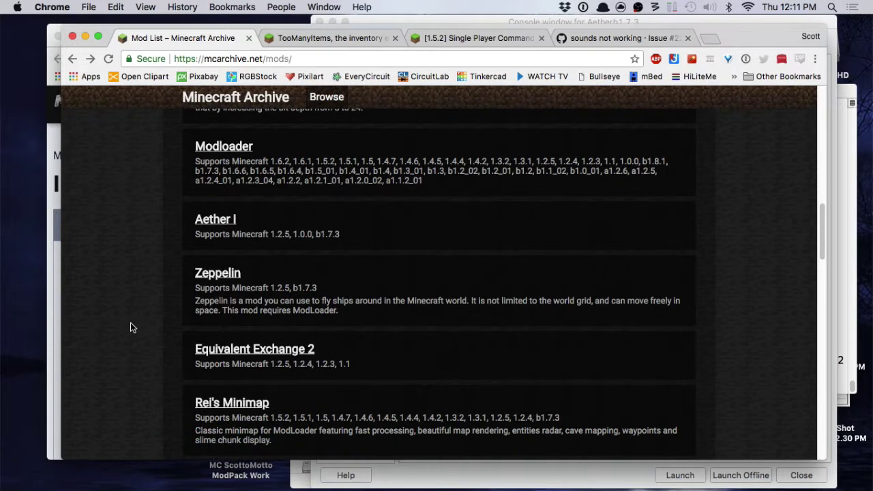
{"action": "scroll", "coordinate": [132, 328], "scroll_direction": "down", "scroll_amount": 3}
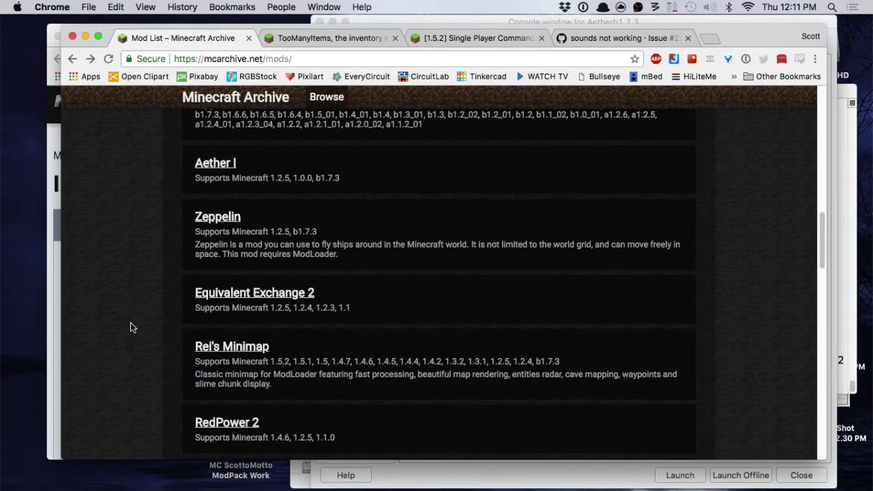
{"action": "scroll", "coordinate": [131, 324], "scroll_direction": "down", "scroll_amount": 2}
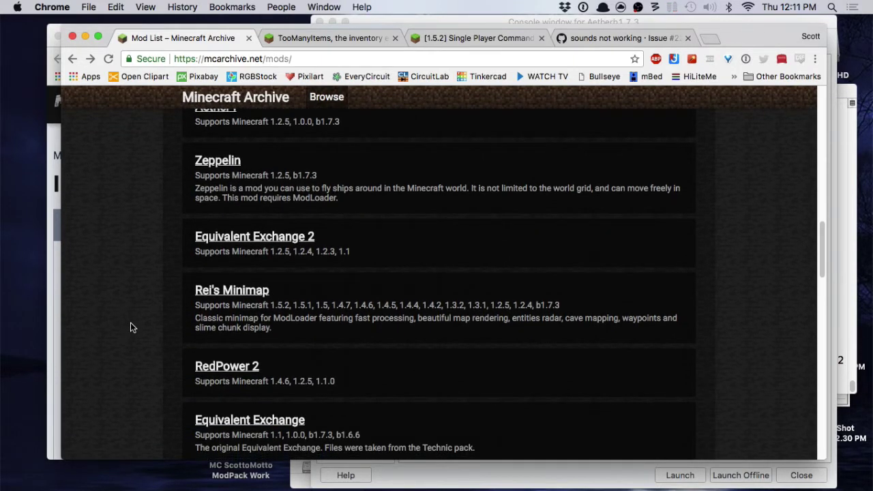
{"action": "scroll", "coordinate": [132, 327], "scroll_direction": "down", "scroll_amount": 1}
{"action": "scroll", "coordinate": [131, 323], "scroll_direction": "down", "scroll_amount": 1}
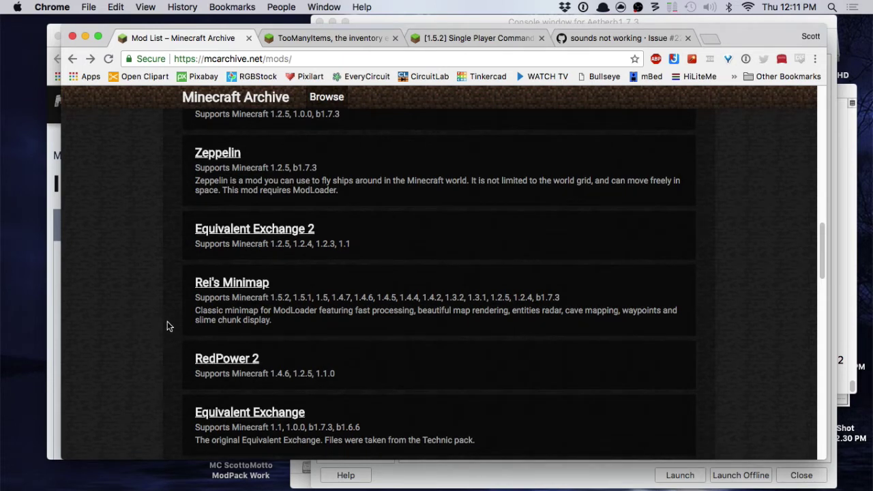
{"action": "scroll", "coordinate": [166, 321], "scroll_direction": "down", "scroll_amount": 1}
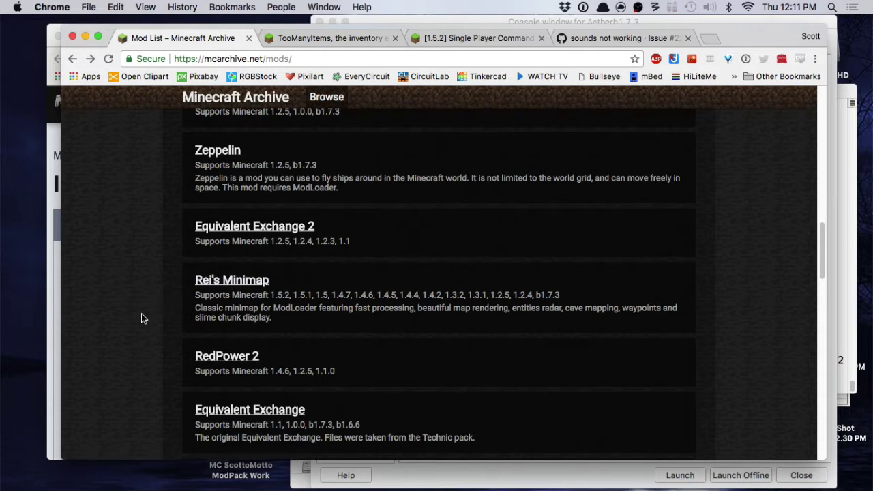
{"action": "scroll", "coordinate": [134, 328], "scroll_direction": "down", "scroll_amount": 2}
{"action": "scroll", "coordinate": [134, 331], "scroll_direction": "down", "scroll_amount": 3}
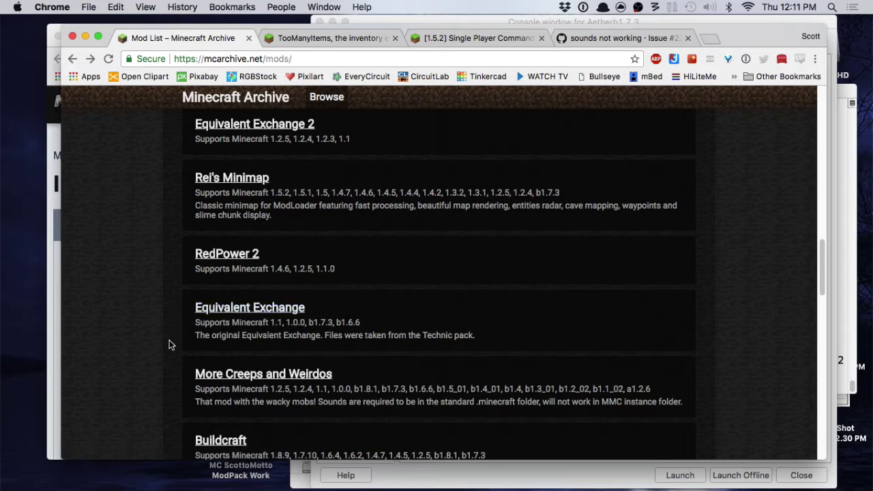
{"action": "scroll", "coordinate": [170, 341], "scroll_direction": "down", "scroll_amount": 4}
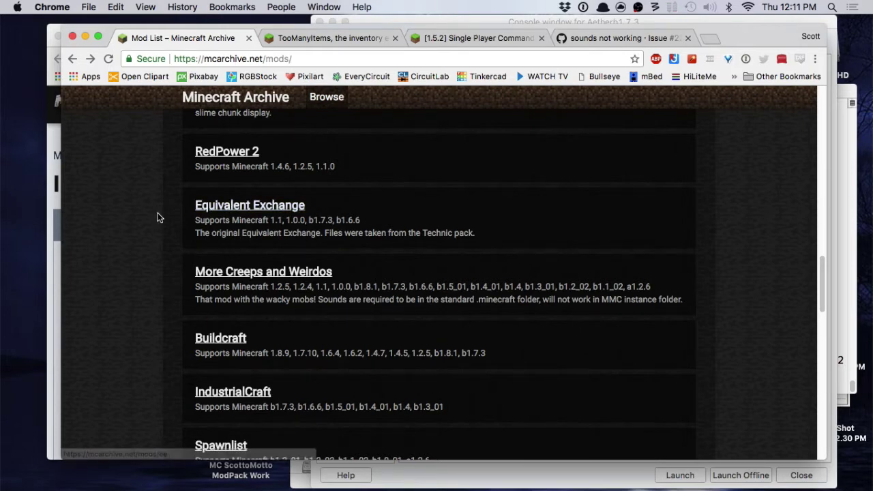
- Go through the Archived Mods list again from its beginning to find the PlayerAPI, AudioMod and GuiAPI entries
{"action": "scroll", "coordinate": [158, 217], "scroll_direction": "up", "scroll_amount": 15}
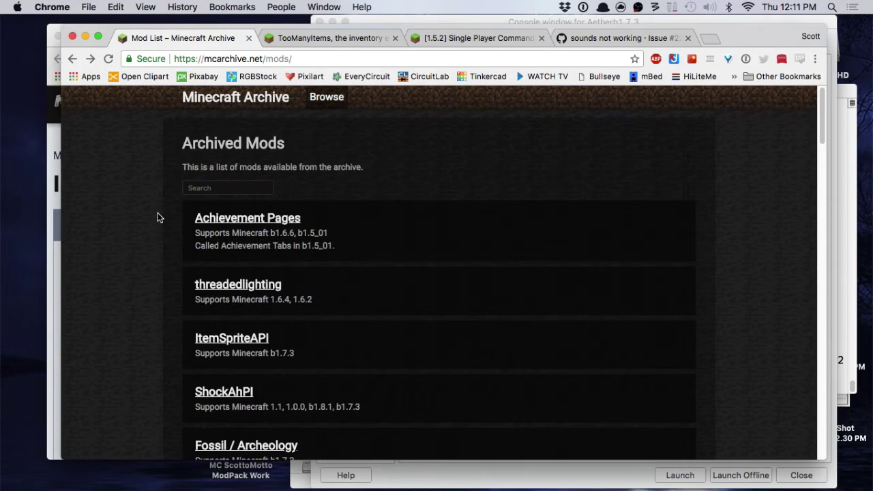
{"action": "scroll", "coordinate": [158, 216], "scroll_direction": "down", "scroll_amount": 10}
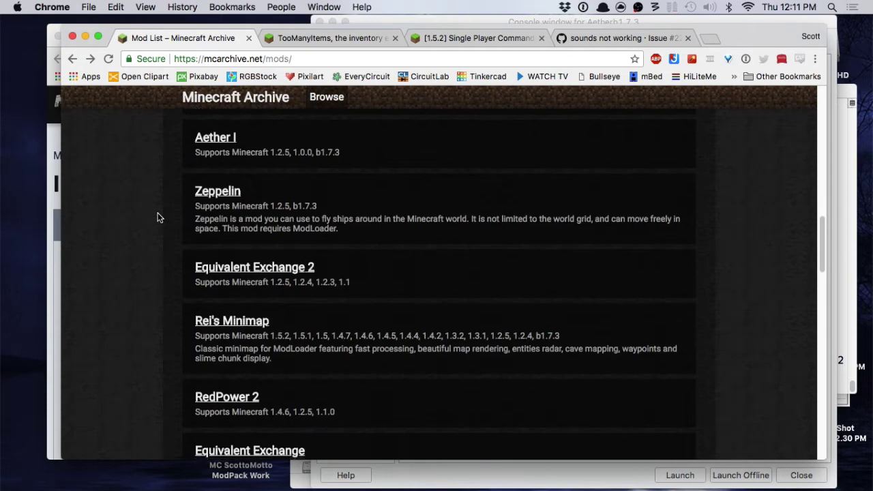
{"action": "scroll", "coordinate": [157, 217], "scroll_direction": "down", "scroll_amount": 5}
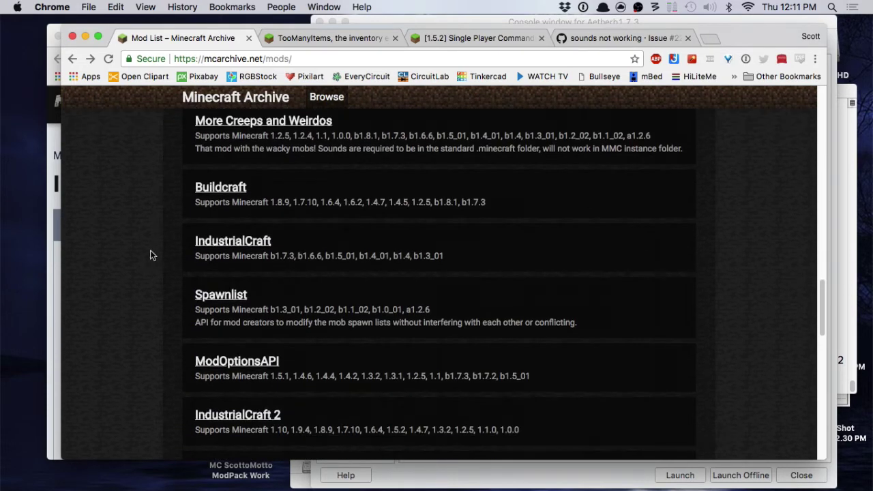
{"action": "scroll", "coordinate": [151, 255], "scroll_direction": "down", "scroll_amount": 5}
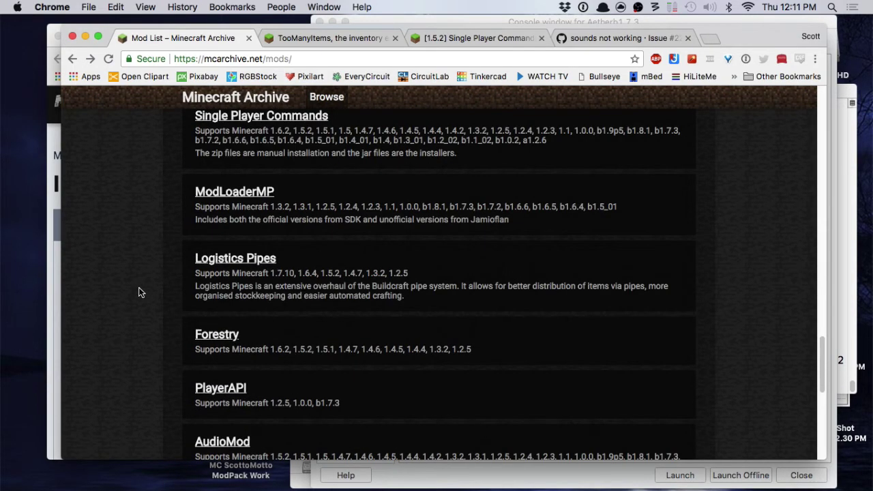
{"action": "scroll", "coordinate": [139, 289], "scroll_direction": "down", "scroll_amount": 4}
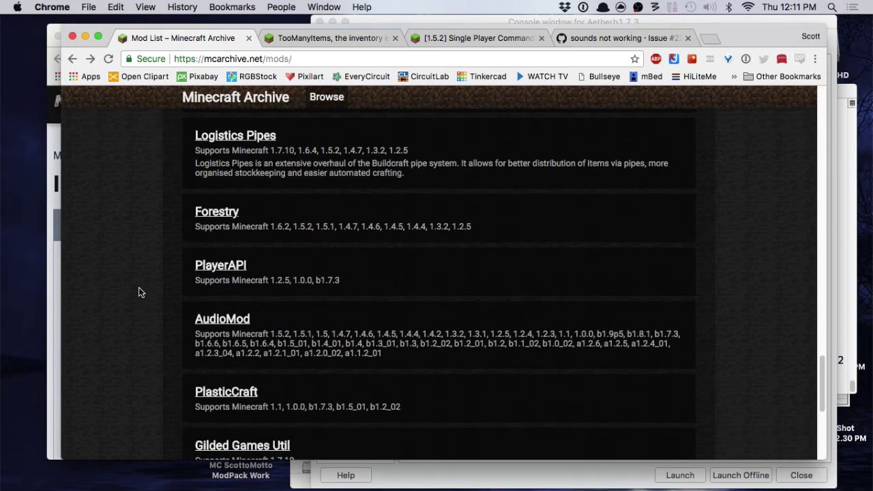
{"action": "scroll", "coordinate": [138, 292], "scroll_direction": "down", "scroll_amount": 4}
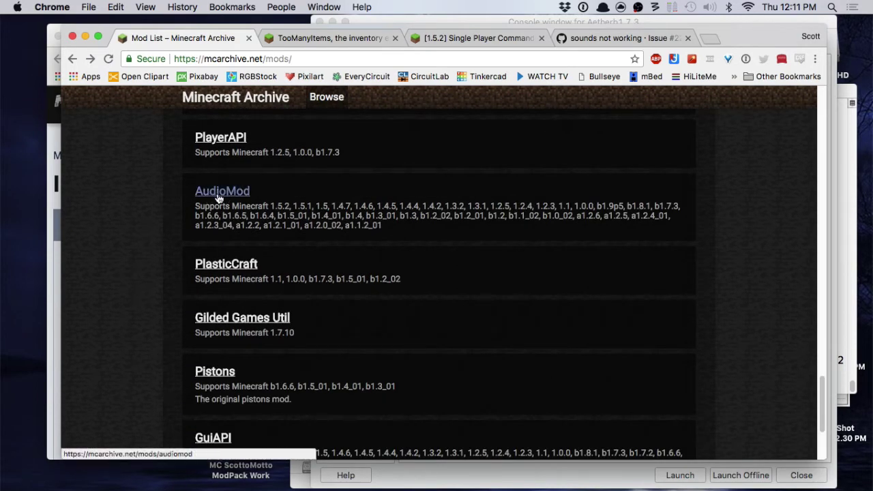
{"action": "scroll", "coordinate": [115, 299], "scroll_direction": "down", "scroll_amount": 1}
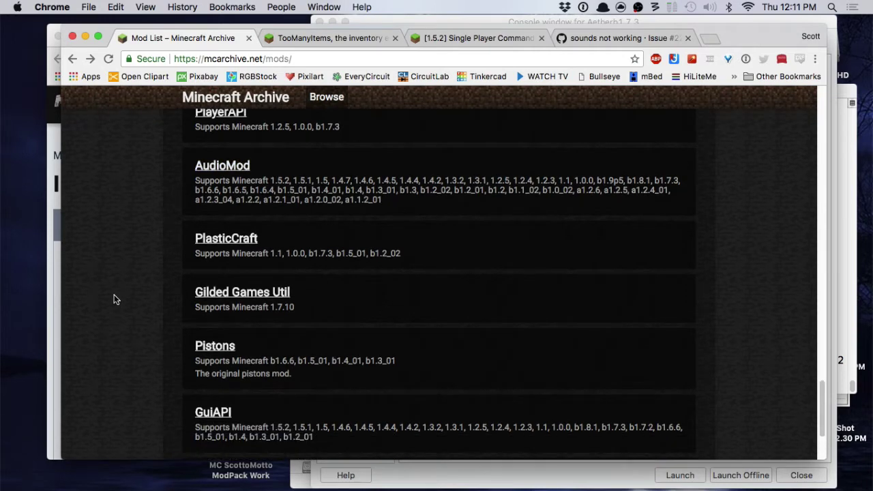
- Look through the end of the Archived Mods list down to Minecraft Forge, and go back up to the ShockAhPI entry
{"action": "scroll", "coordinate": [114, 298], "scroll_direction": "down", "scroll_amount": 2}
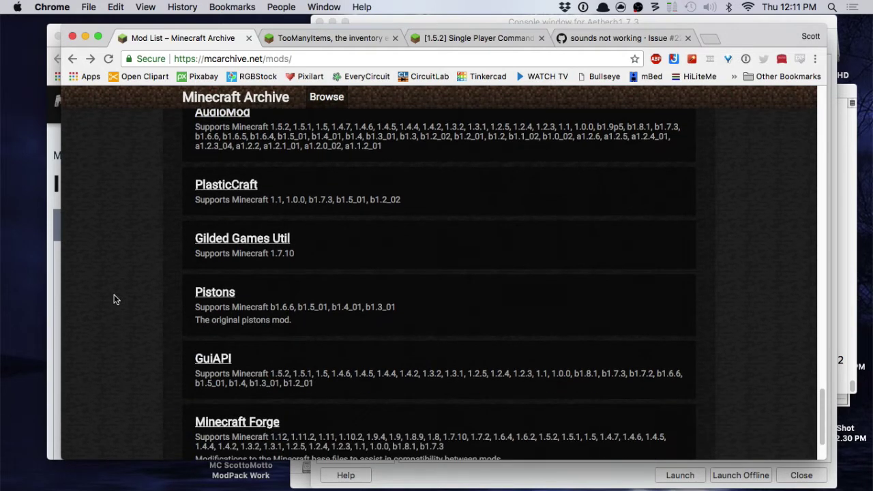
{"action": "scroll", "coordinate": [114, 298], "scroll_direction": "down", "scroll_amount": 3}
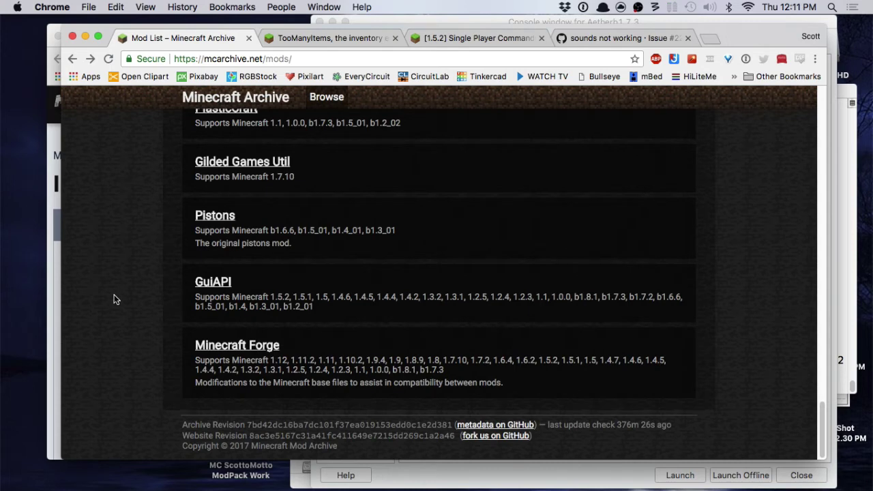
{"action": "scroll", "coordinate": [146, 334], "scroll_direction": "up", "scroll_amount": 4}
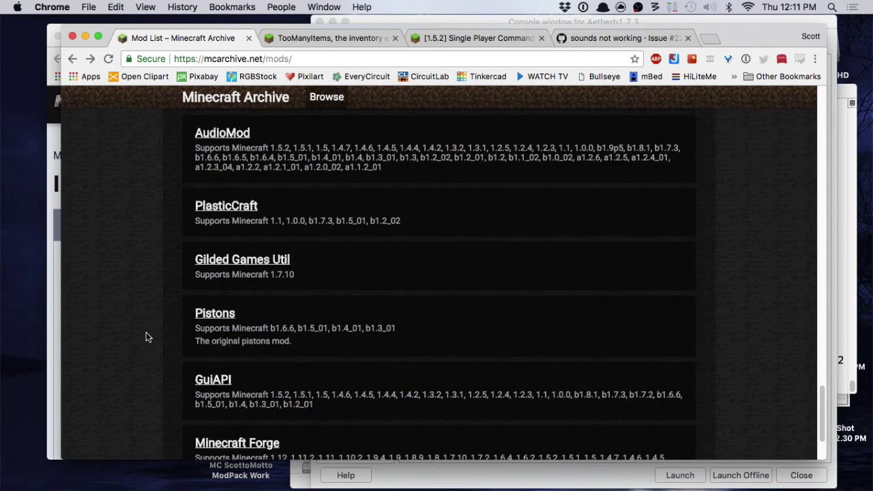
{"action": "scroll", "coordinate": [146, 334], "scroll_direction": "down", "scroll_amount": 4}
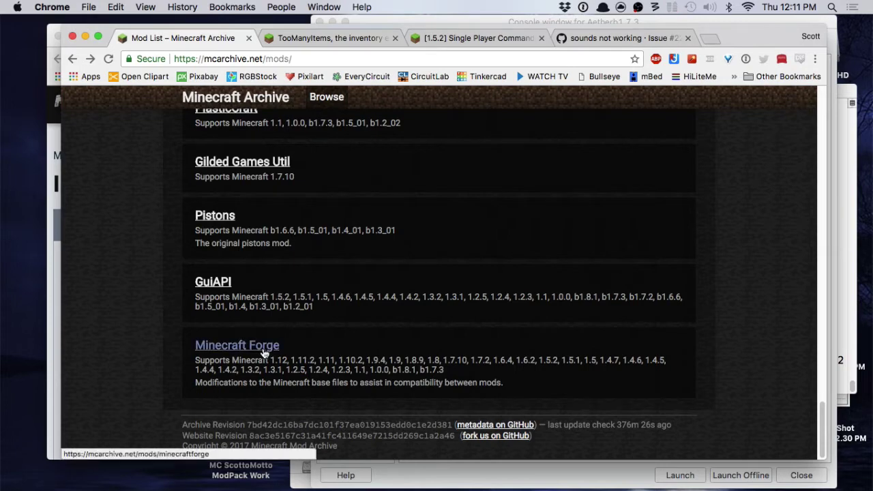
{"action": "scroll", "coordinate": [137, 341], "scroll_direction": "up", "scroll_amount": 15}
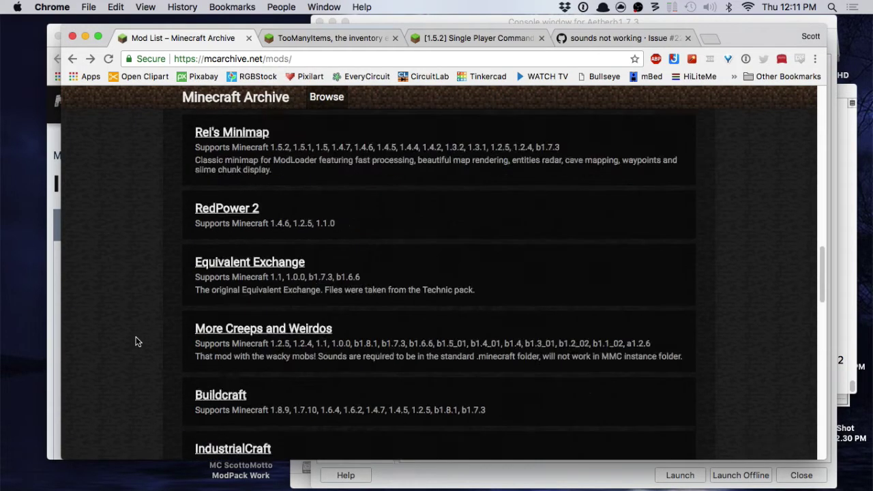
{"action": "scroll", "coordinate": [136, 341], "scroll_direction": "up", "scroll_amount": 4}
{"action": "scroll", "coordinate": [136, 339], "scroll_direction": "down", "scroll_amount": 3}
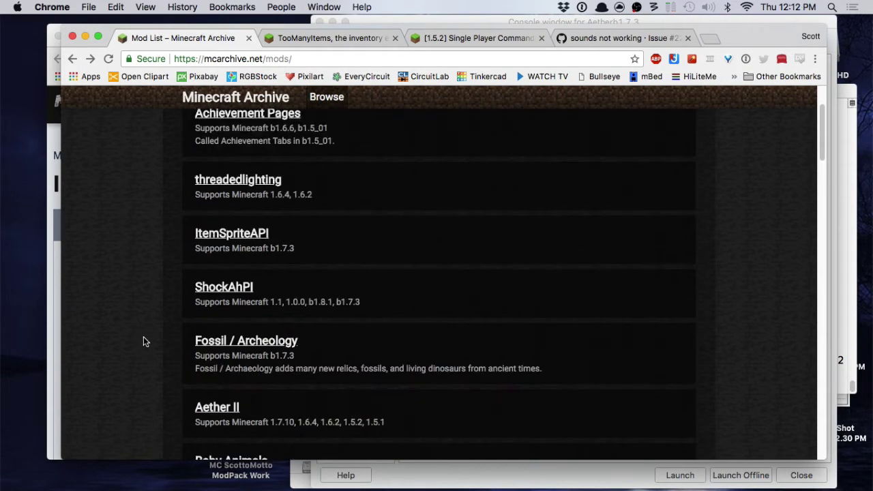
- Switch to MultiMC and show the Version page of the Aetherb1.7.3 instance with its installed jar mods
{"action": "mouse_move", "coordinate": [582, 470]}
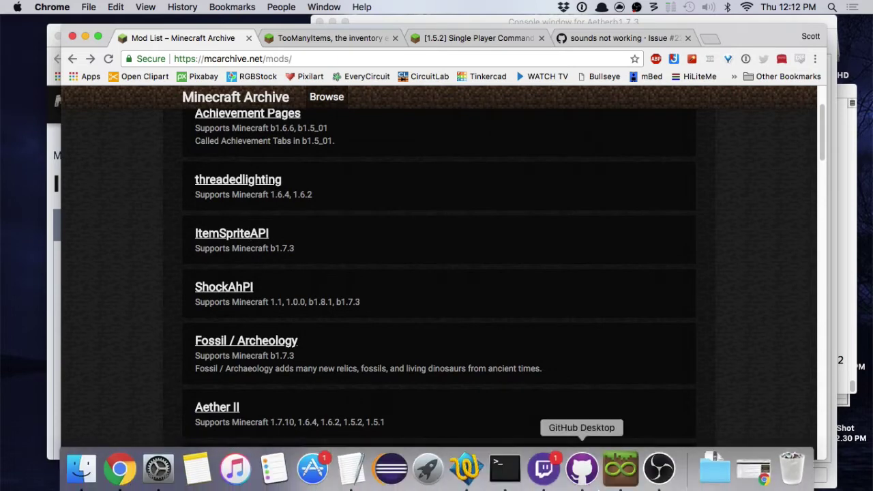
{"action": "left_click", "coordinate": [620, 467]}
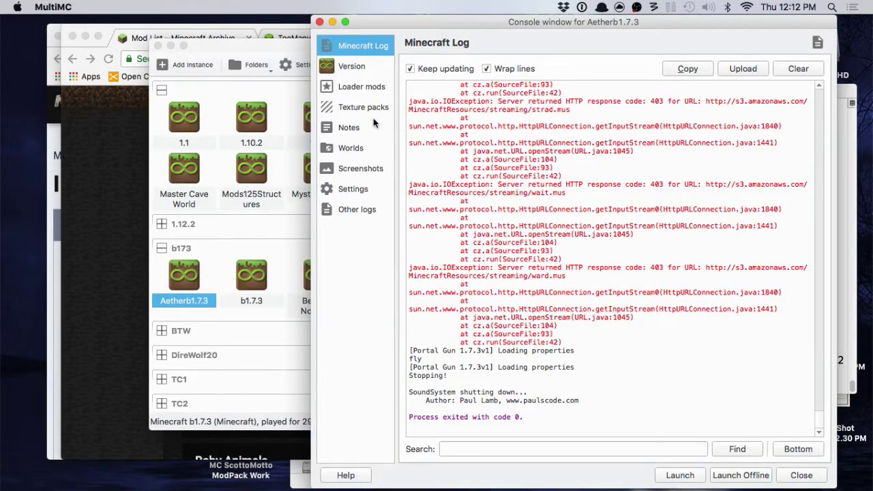
{"action": "left_click", "coordinate": [349, 68]}
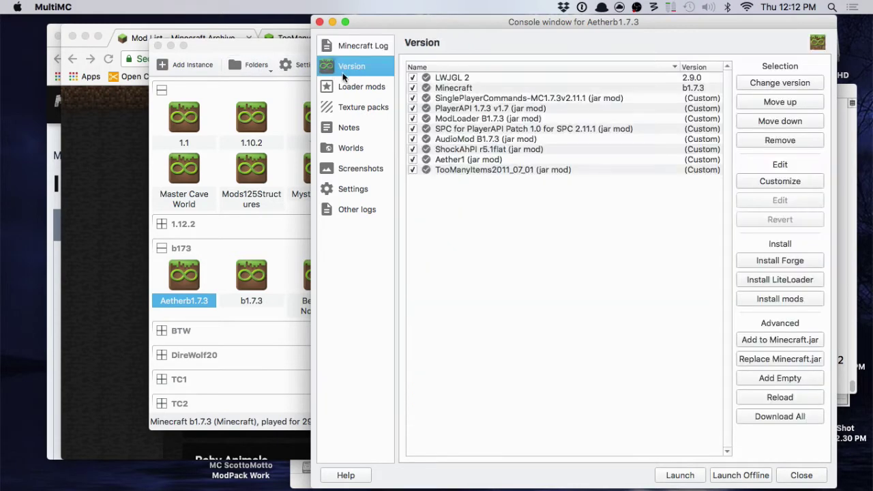
- Return to the mod list in Chrome, open the Aether I page, and check which mods its Minecraft b1.7.3 release needs
{"action": "left_click", "coordinate": [109, 173]}
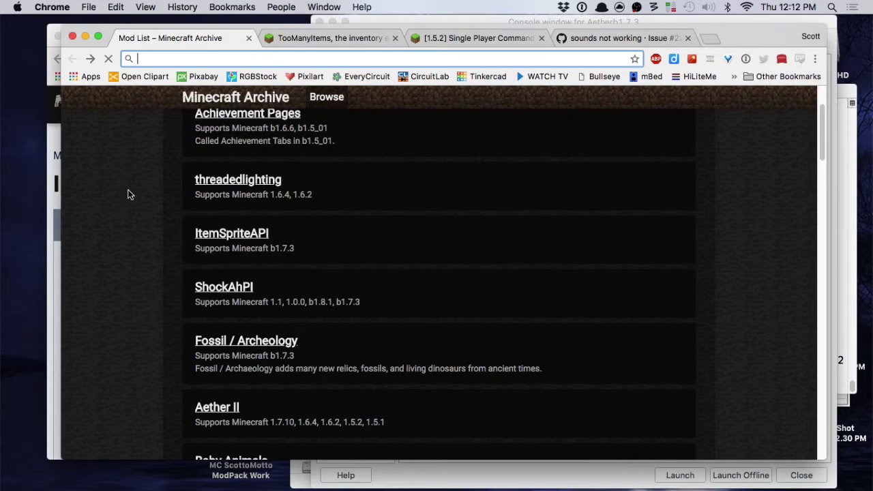
{"action": "scroll", "coordinate": [105, 275], "scroll_direction": "down", "scroll_amount": 10}
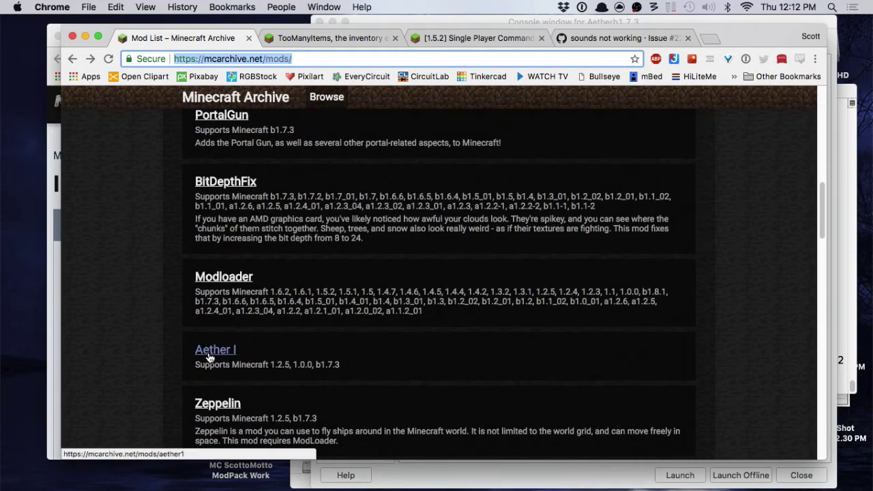
{"action": "left_click", "coordinate": [205, 351]}
{"action": "scroll", "coordinate": [140, 378], "scroll_direction": "down", "scroll_amount": 1}
{"action": "scroll", "coordinate": [140, 378], "scroll_direction": "down", "scroll_amount": 3}
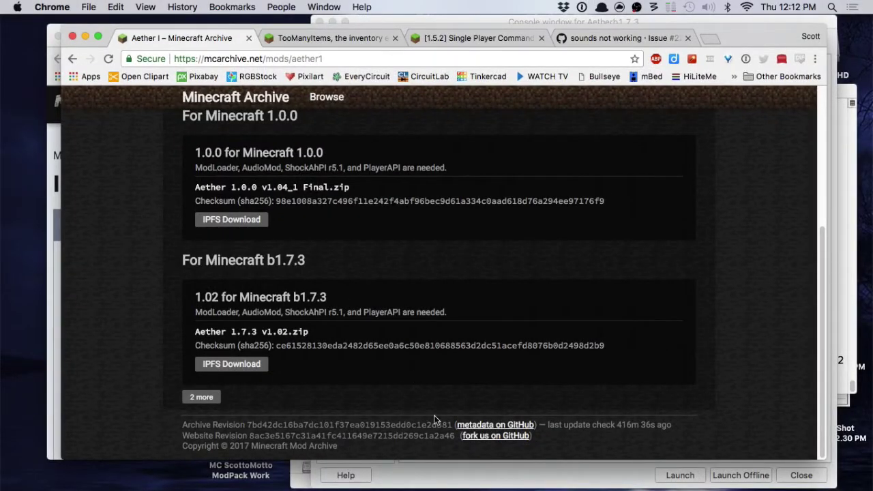
- Compare the Aether I requirements with the Aetherb1.7.3 jar mods in MultiMC, and return to Chrome
{"action": "mouse_move", "coordinate": [550, 487]}
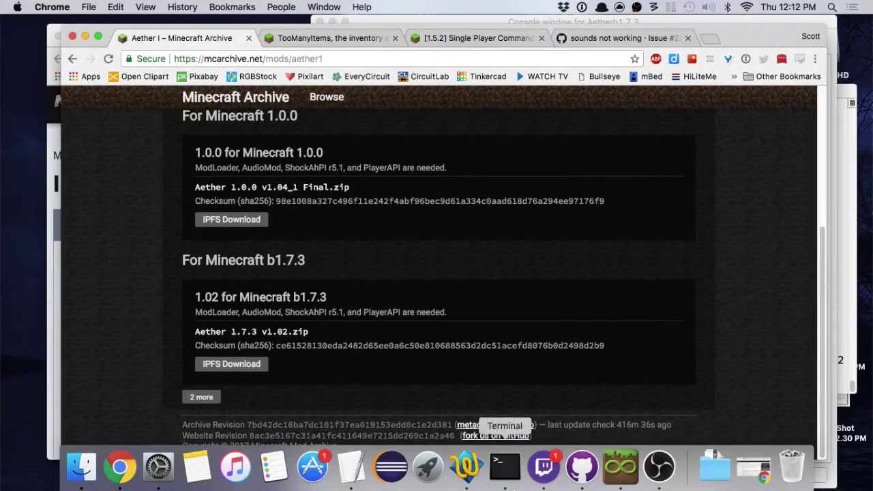
{"action": "left_click", "coordinate": [618, 467]}
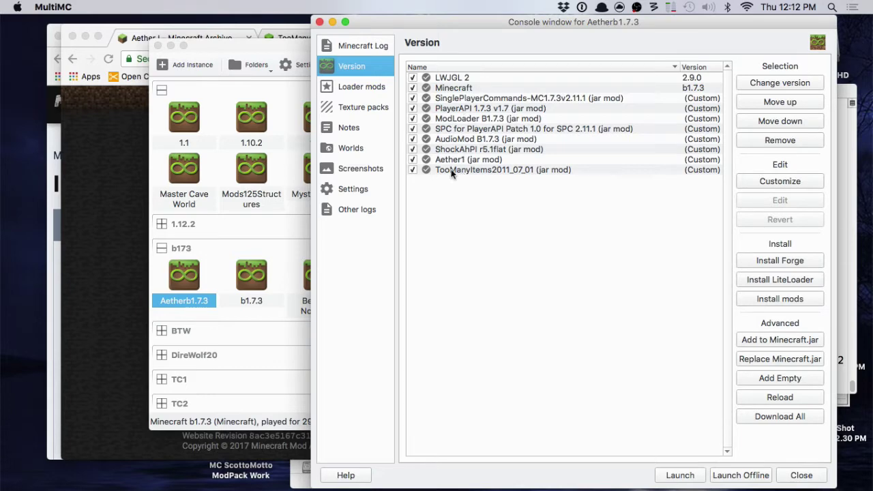
{"action": "left_click", "coordinate": [102, 252]}
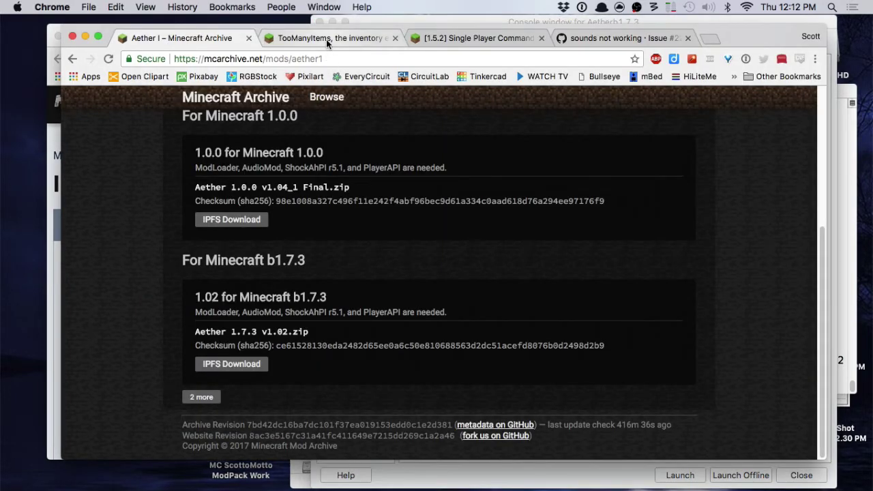
- Open the Single Player Commands for Player API forum thread and look through its required mods and previous versions
{"action": "left_click", "coordinate": [490, 34]}
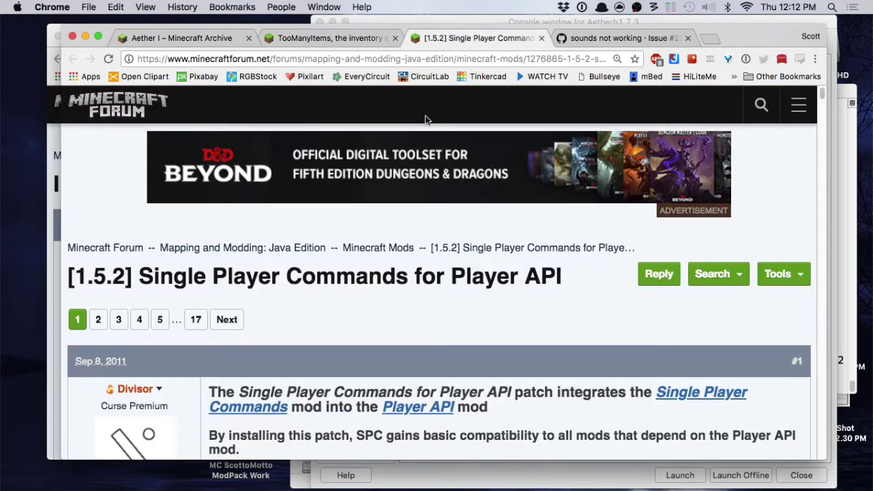
{"action": "scroll", "coordinate": [316, 315], "scroll_direction": "down", "scroll_amount": 3}
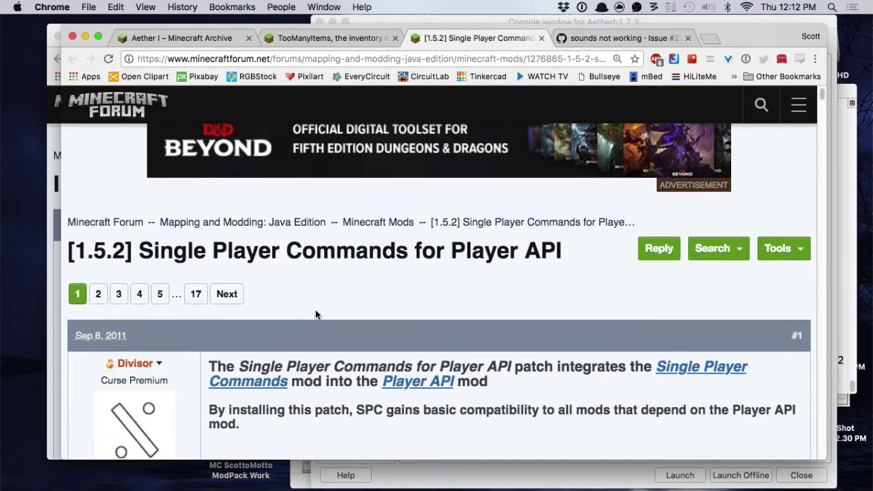
{"action": "scroll", "coordinate": [316, 312], "scroll_direction": "down", "scroll_amount": 1}
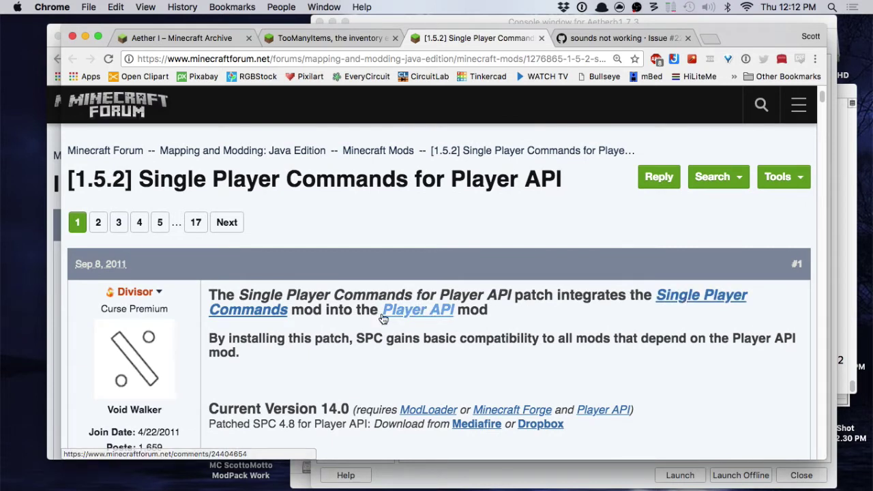
{"action": "scroll", "coordinate": [328, 354], "scroll_direction": "down", "scroll_amount": 1}
{"action": "scroll", "coordinate": [328, 354], "scroll_direction": "down", "scroll_amount": 10}
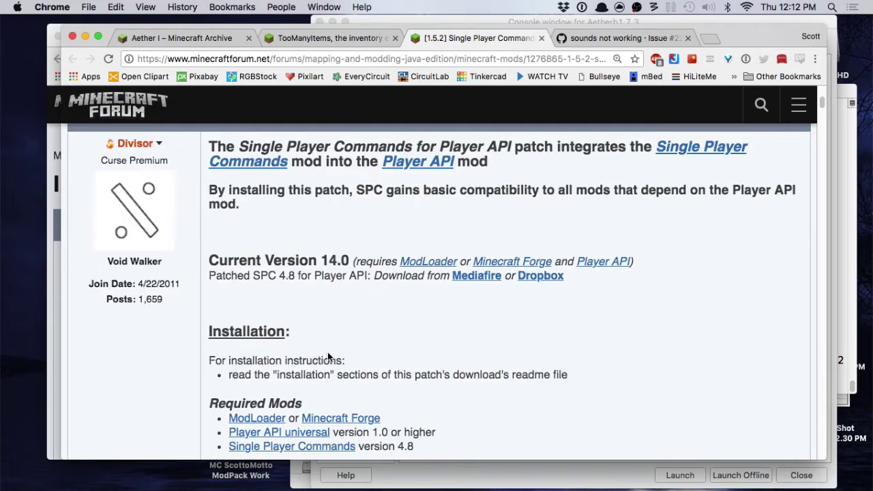
{"action": "scroll", "coordinate": [328, 353], "scroll_direction": "down", "scroll_amount": 5}
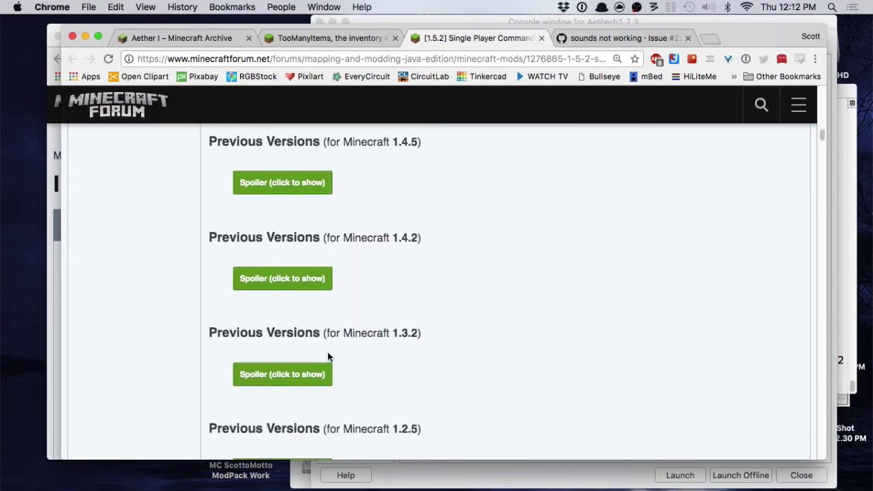
{"action": "scroll", "coordinate": [327, 354], "scroll_direction": "up", "scroll_amount": 4}
{"action": "scroll", "coordinate": [328, 353], "scroll_direction": "up", "scroll_amount": 8}
{"action": "scroll", "coordinate": [327, 353], "scroll_direction": "down", "scroll_amount": 2}
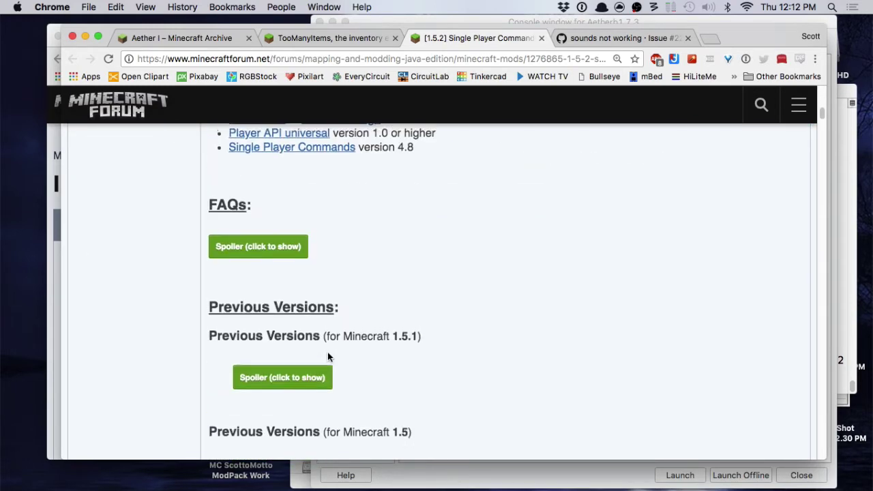
{"action": "scroll", "coordinate": [327, 353], "scroll_direction": "down", "scroll_amount": 6}
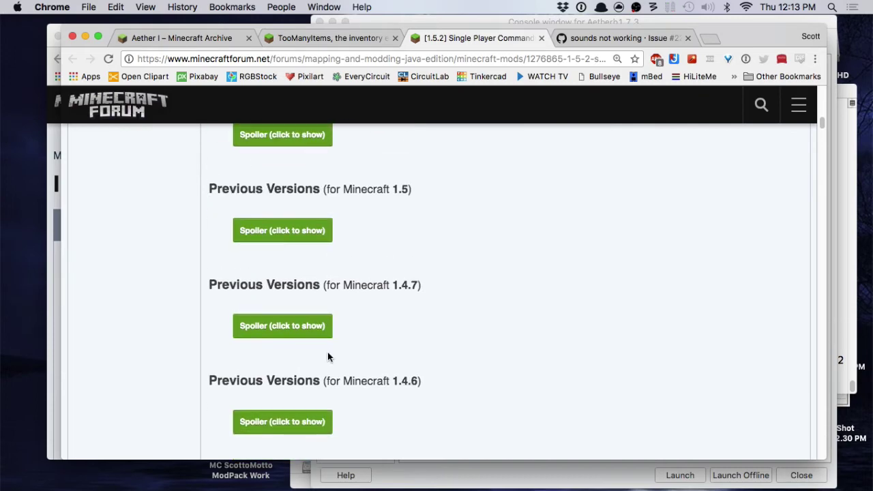
{"action": "scroll", "coordinate": [327, 354], "scroll_direction": "up", "scroll_amount": 11}
{"action": "scroll", "coordinate": [328, 354], "scroll_direction": "up", "scroll_amount": 1}
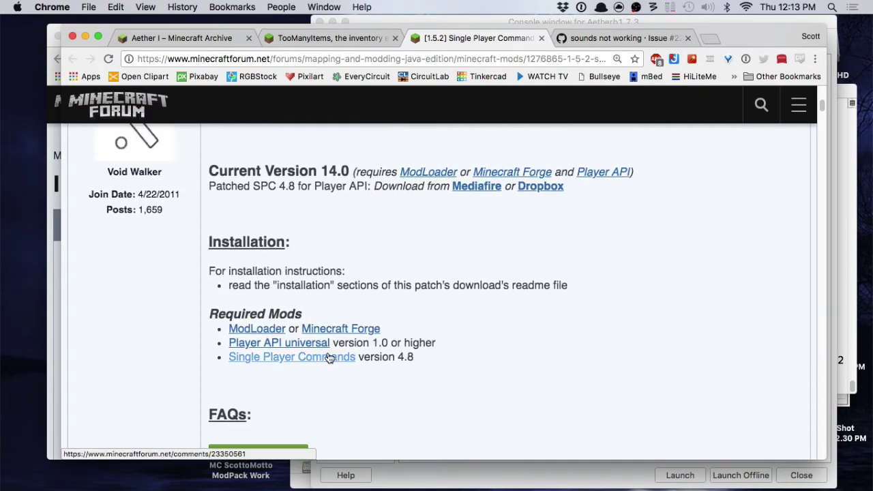
{"action": "scroll", "coordinate": [329, 358], "scroll_direction": "up", "scroll_amount": 3}
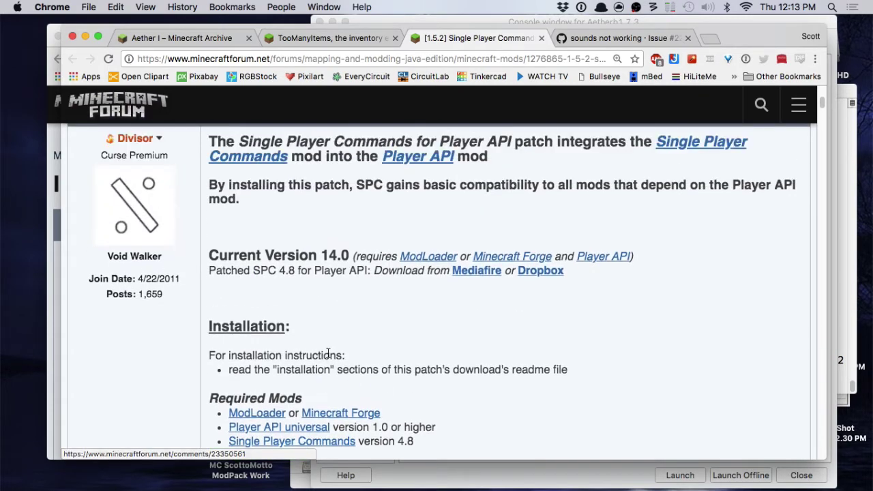
- Reveal the previous version for Minecraft Beta 1.7.3 and find the download links of Patched SPC 2.11.1 for PlayerAPI 1.7
{"action": "scroll", "coordinate": [327, 356], "scroll_direction": "down", "scroll_amount": 6}
{"action": "scroll", "coordinate": [327, 357], "scroll_direction": "down", "scroll_amount": 15}
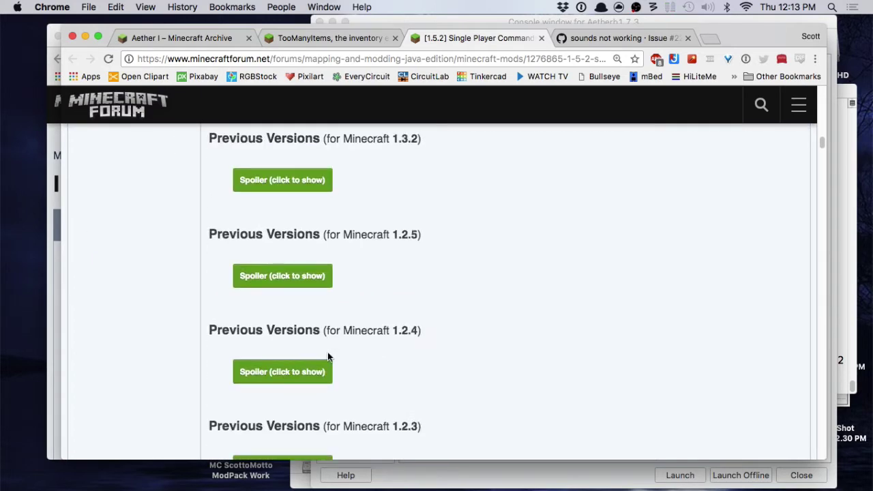
{"action": "scroll", "coordinate": [327, 357], "scroll_direction": "up", "scroll_amount": 7}
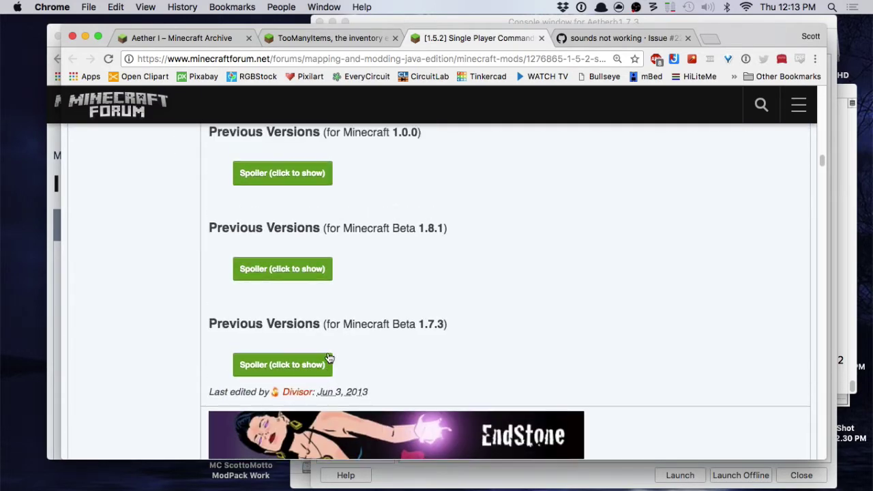
{"action": "left_click", "coordinate": [284, 386]}
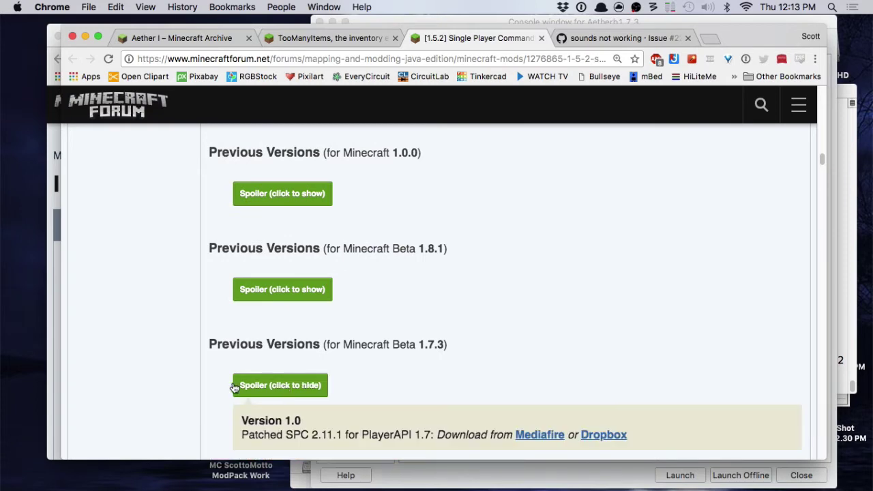
{"action": "scroll", "coordinate": [217, 413], "scroll_direction": "down", "scroll_amount": 1}
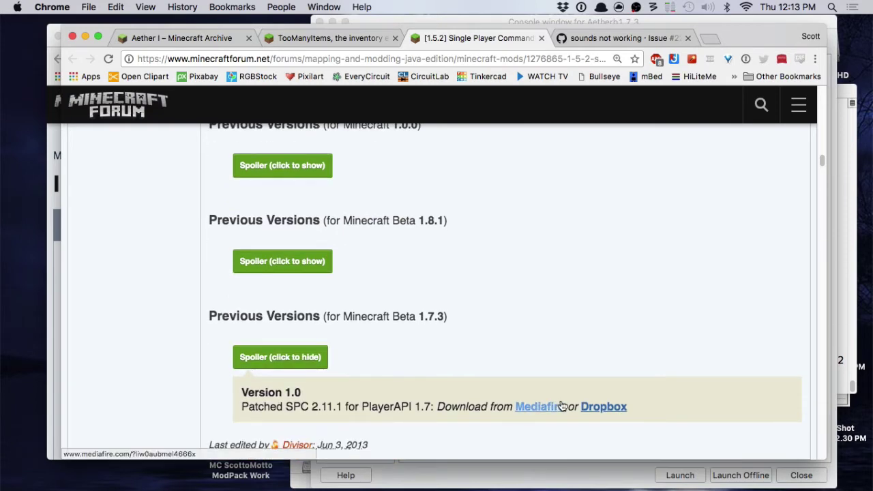
{"action": "scroll", "coordinate": [448, 317], "scroll_direction": "up", "scroll_amount": 15}
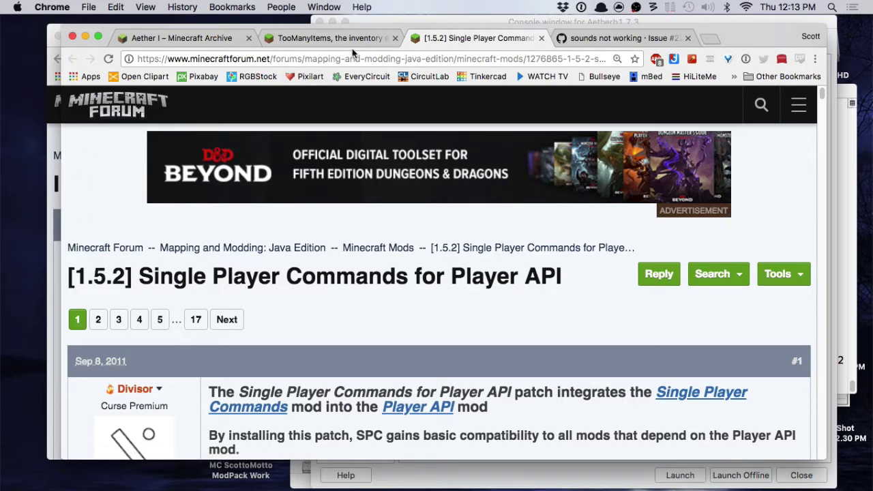
- Switch to MultiMC and go through the Aetherb1.7.3 jar mods in install order, from SinglePlayerCommands down to TooManyItems
{"action": "mouse_move", "coordinate": [544, 474]}
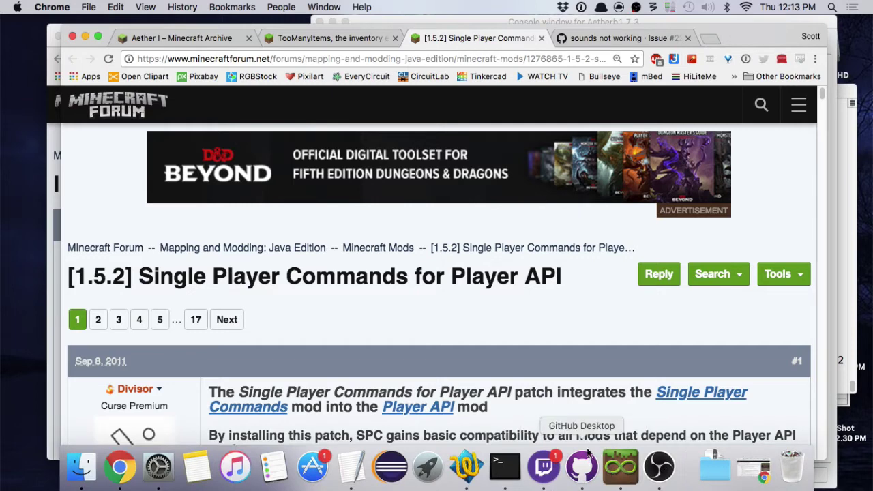
{"action": "left_click", "coordinate": [632, 477]}
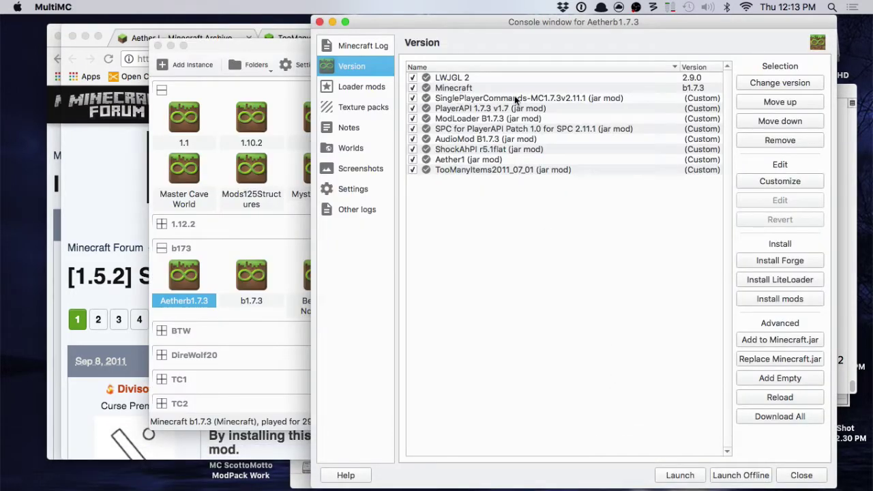
{"action": "left_click", "coordinate": [450, 88]}
{"action": "left_click", "coordinate": [466, 99]}
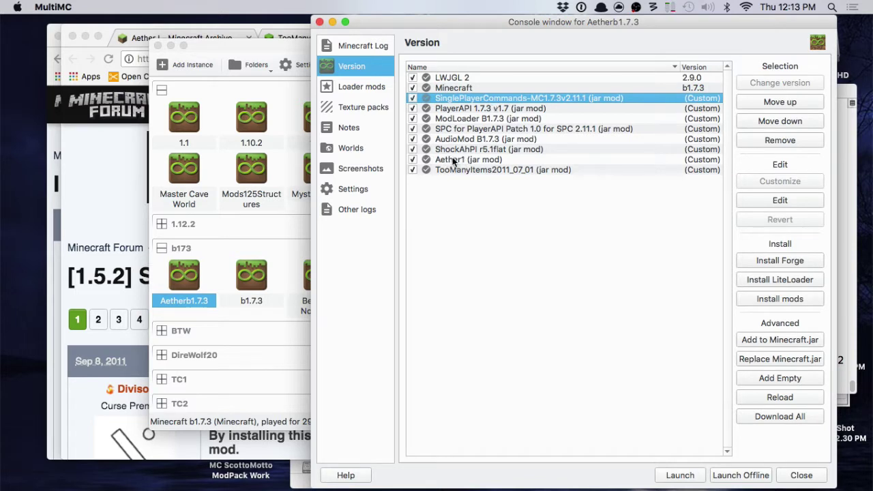
{"action": "left_click", "coordinate": [479, 108]}
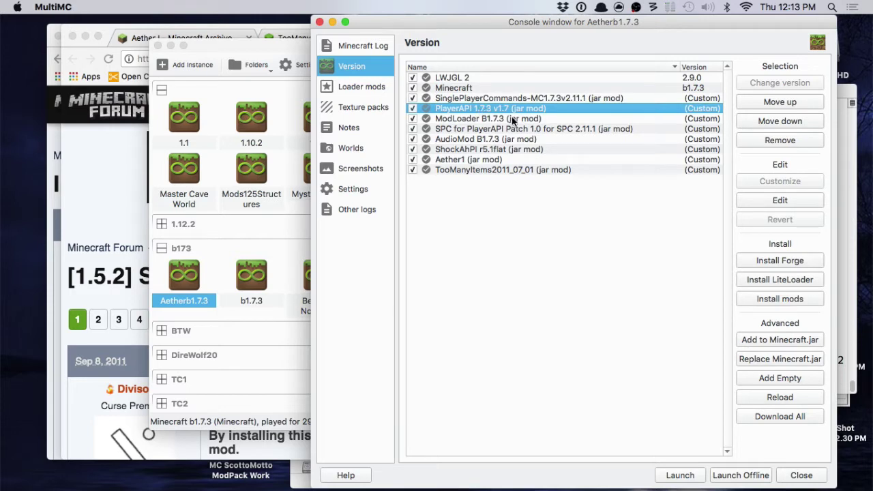
{"action": "left_click", "coordinate": [511, 118]}
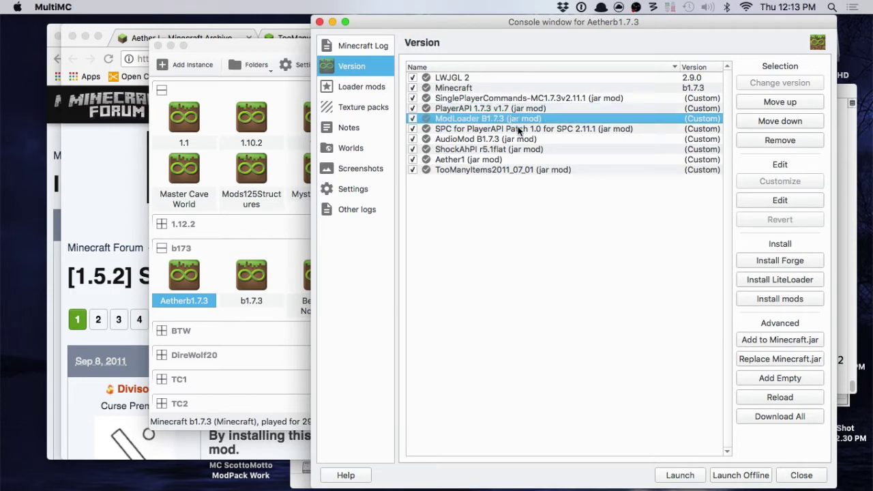
{"action": "left_click", "coordinate": [518, 128]}
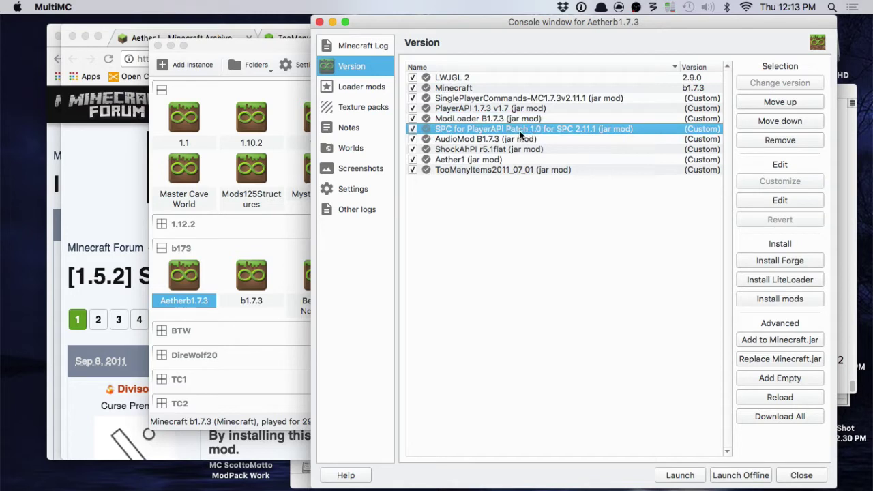
{"action": "left_click", "coordinate": [498, 139]}
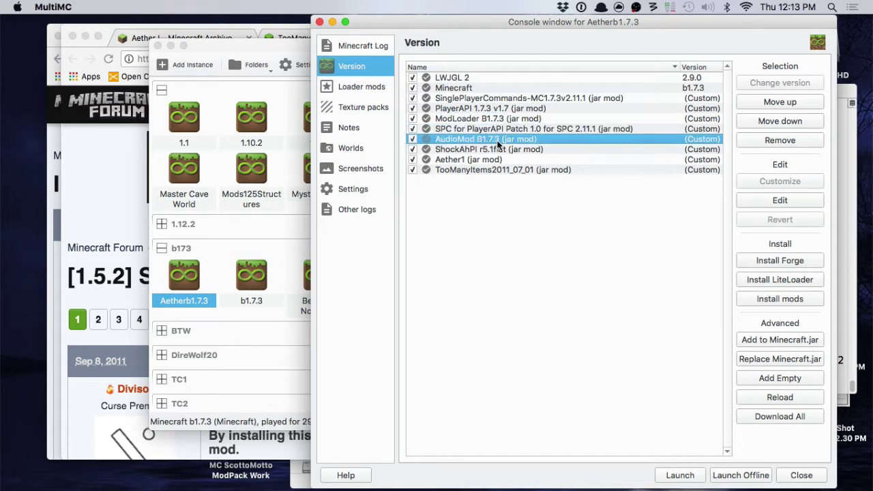
{"action": "left_click", "coordinate": [491, 148]}
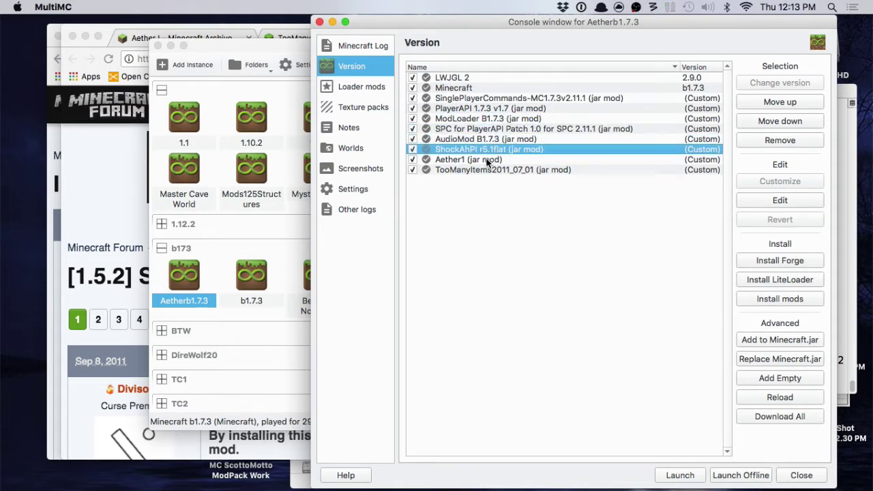
{"action": "left_click", "coordinate": [492, 159]}
{"action": "left_click", "coordinate": [491, 169]}
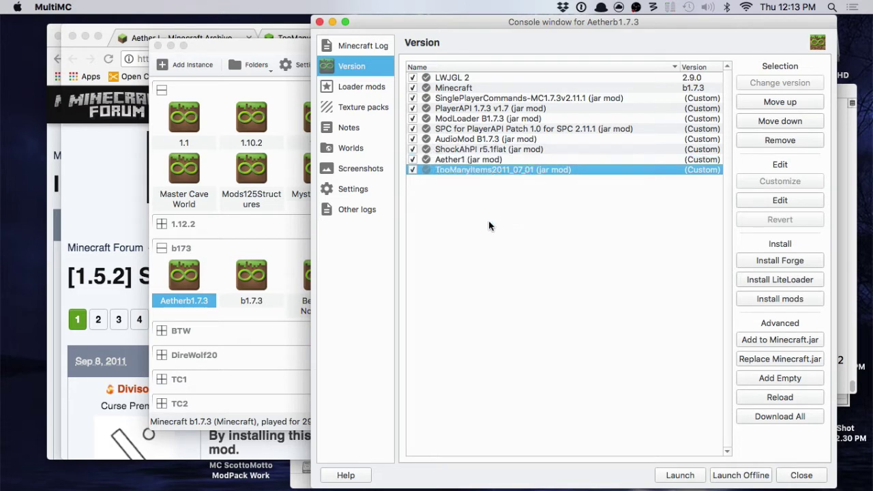
- Check the loader mods of the Aetherb1.7.3 instance, and return to its version list
{"action": "left_click", "coordinate": [510, 81]}
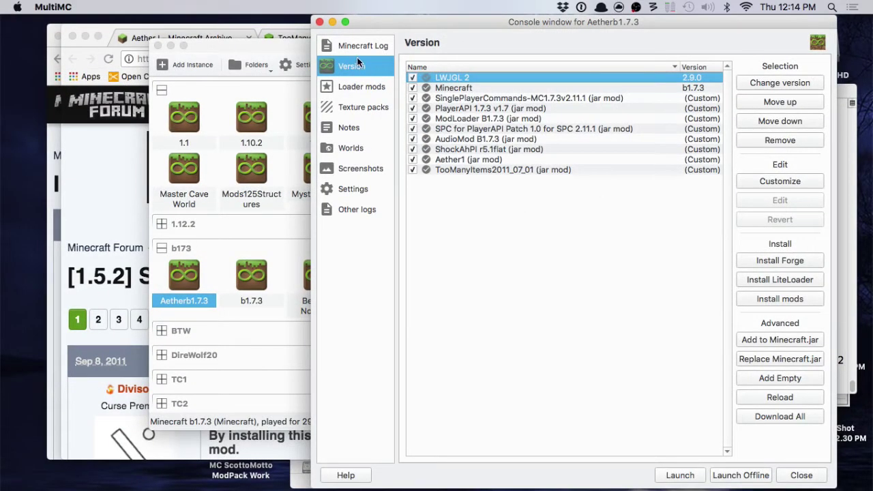
{"action": "left_click", "coordinate": [358, 86]}
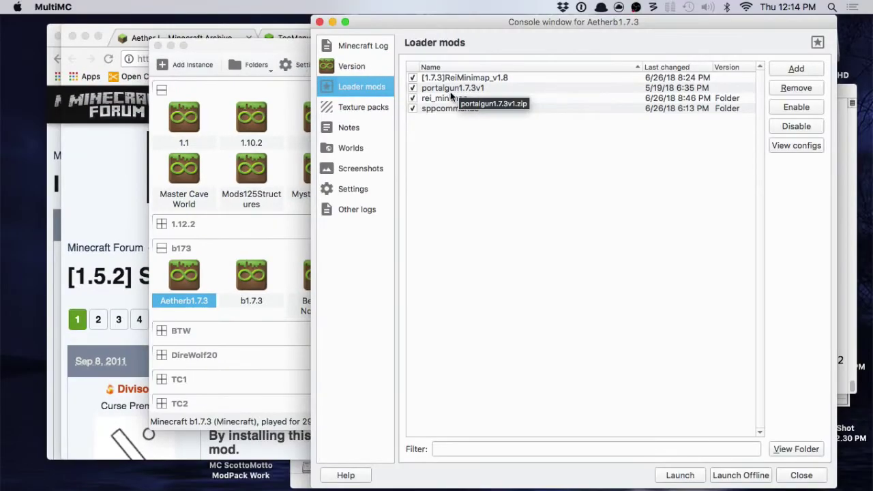
{"action": "left_click", "coordinate": [359, 72]}
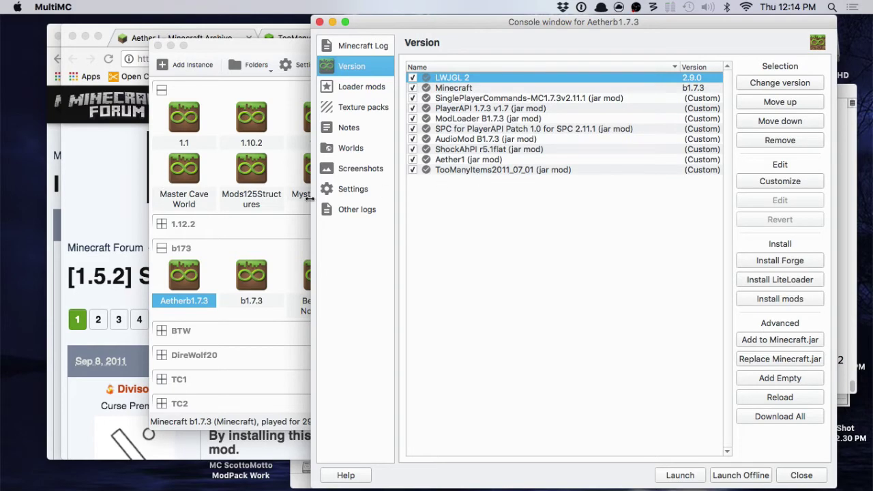
- Switch to Chrome, open the TooManyItems forum thread, and find the older-version download links that include Minecraft Beta 1.7.3
{"action": "left_click", "coordinate": [107, 193]}
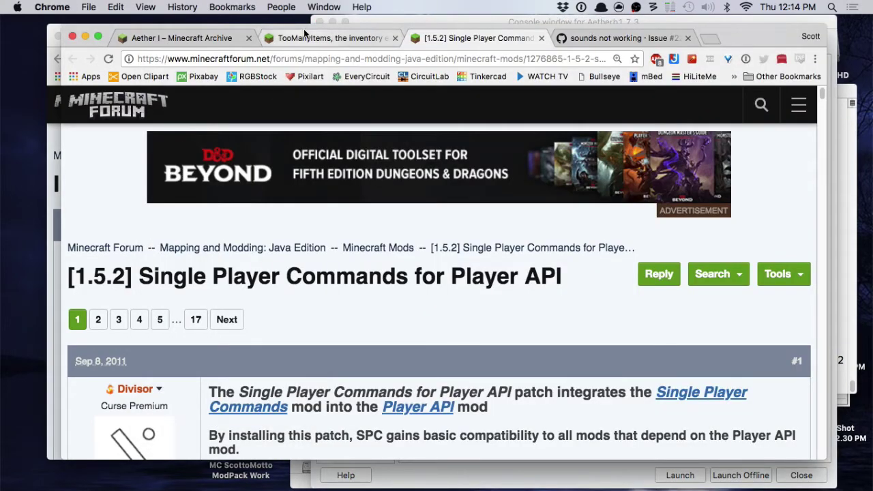
{"action": "left_click", "coordinate": [307, 38]}
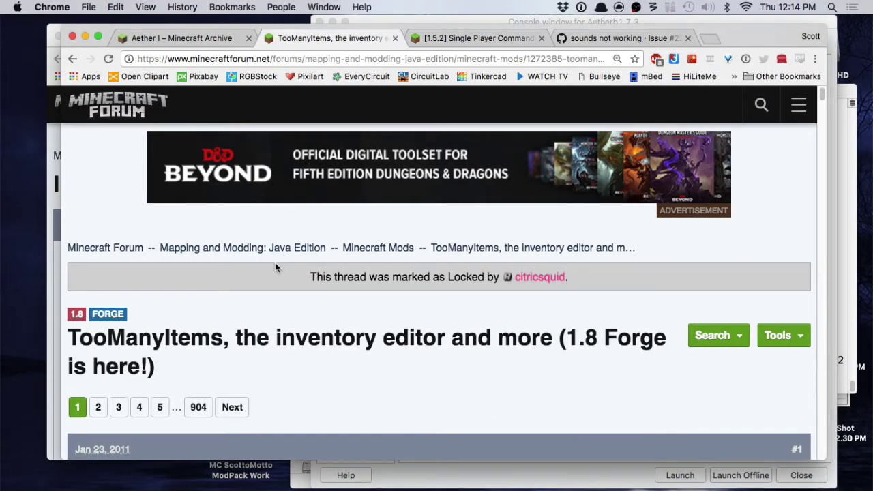
{"action": "scroll", "coordinate": [290, 341], "scroll_direction": "down", "scroll_amount": 10}
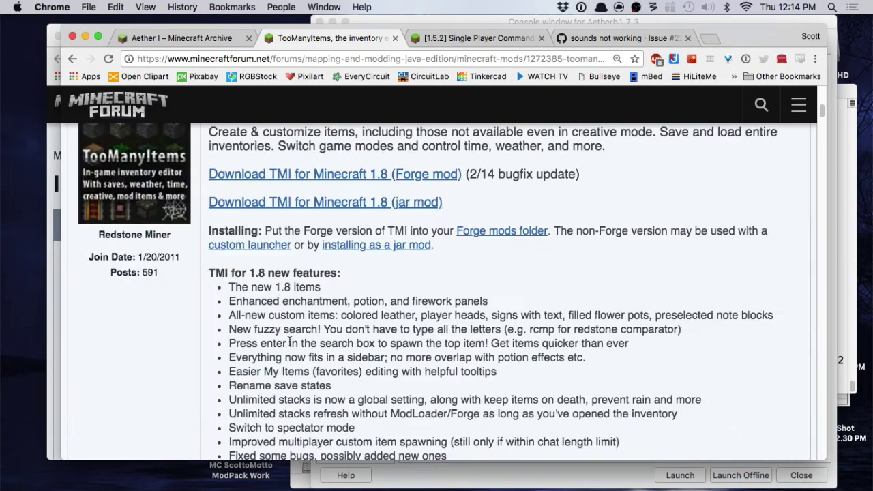
{"action": "scroll", "coordinate": [290, 341], "scroll_direction": "down", "scroll_amount": 1}
{"action": "scroll", "coordinate": [289, 342], "scroll_direction": "down", "scroll_amount": 10}
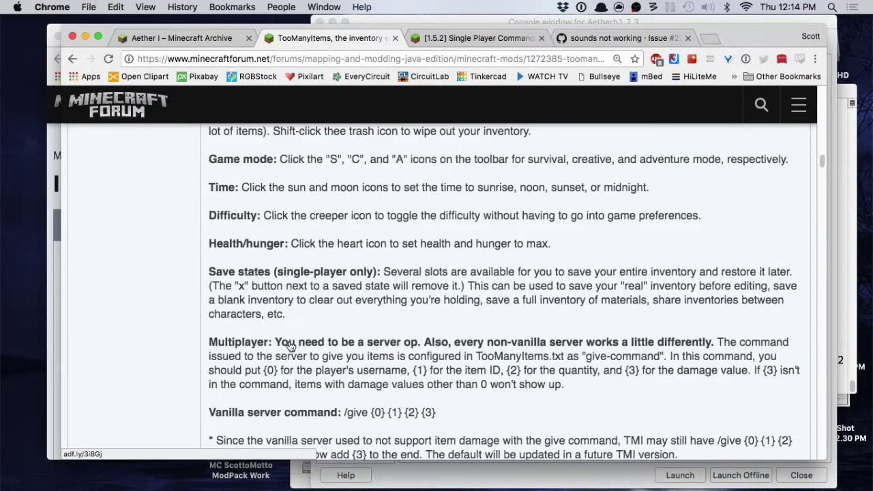
{"action": "scroll", "coordinate": [290, 345], "scroll_direction": "up", "scroll_amount": 8}
{"action": "scroll", "coordinate": [290, 344], "scroll_direction": "up", "scroll_amount": 10}
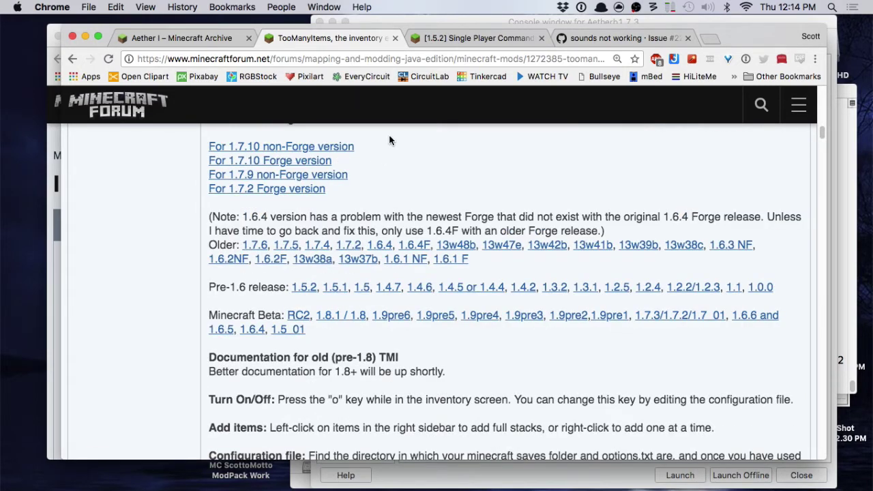
- Open the MultiMC5 GitHub issue about sounds not working, and return to the SinglePlayerCommands jar mod in MultiMC
{"action": "left_click", "coordinate": [610, 39]}
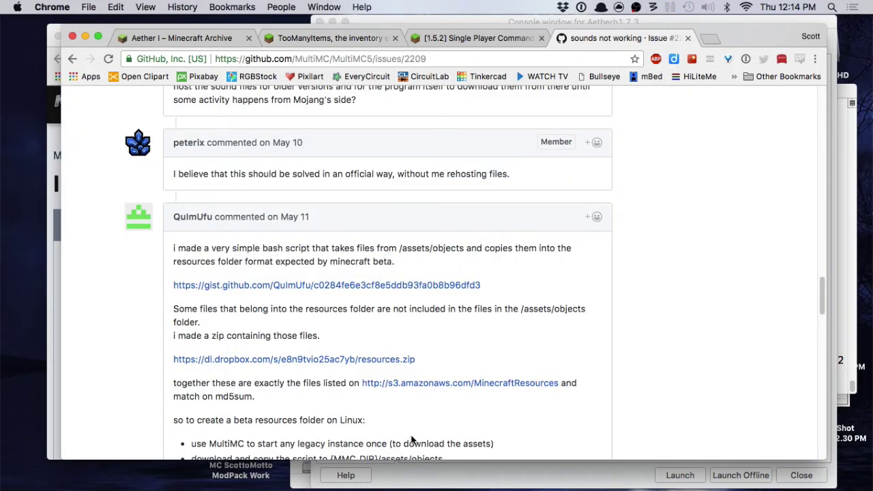
{"action": "left_click", "coordinate": [518, 480]}
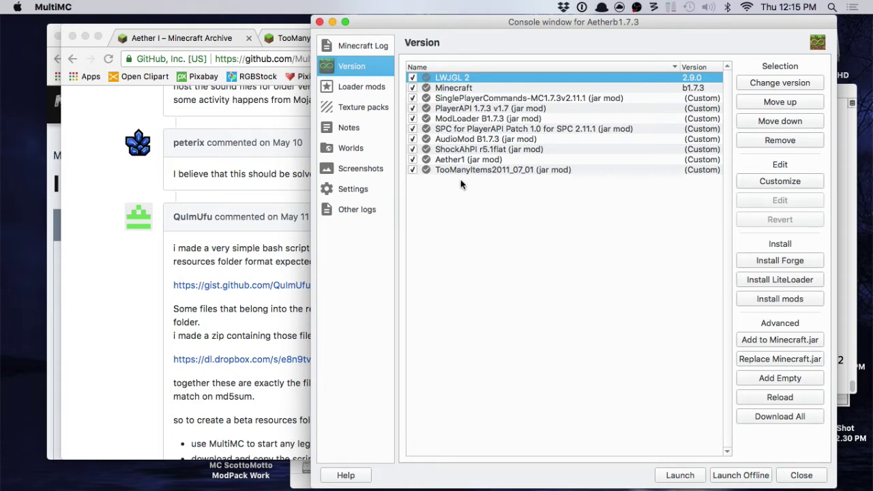
{"action": "left_click", "coordinate": [456, 100]}
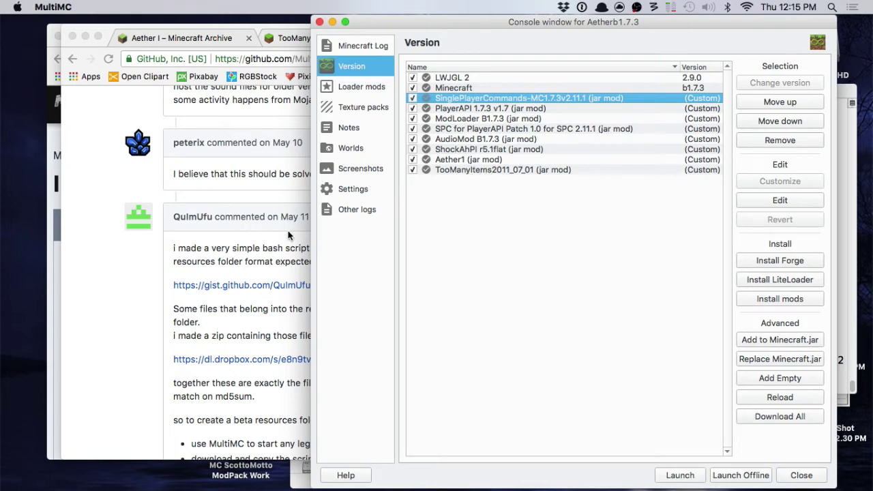
- Return to the GitHub issue in Chrome and read through its comments for the missing-sound workaround and the sounds download link
{"action": "left_click", "coordinate": [137, 302]}
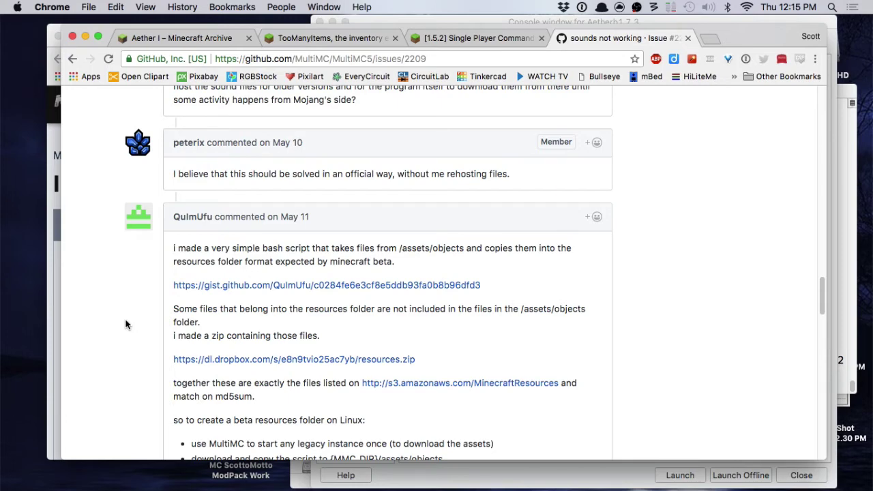
{"action": "scroll", "coordinate": [126, 325], "scroll_direction": "up", "scroll_amount": 2}
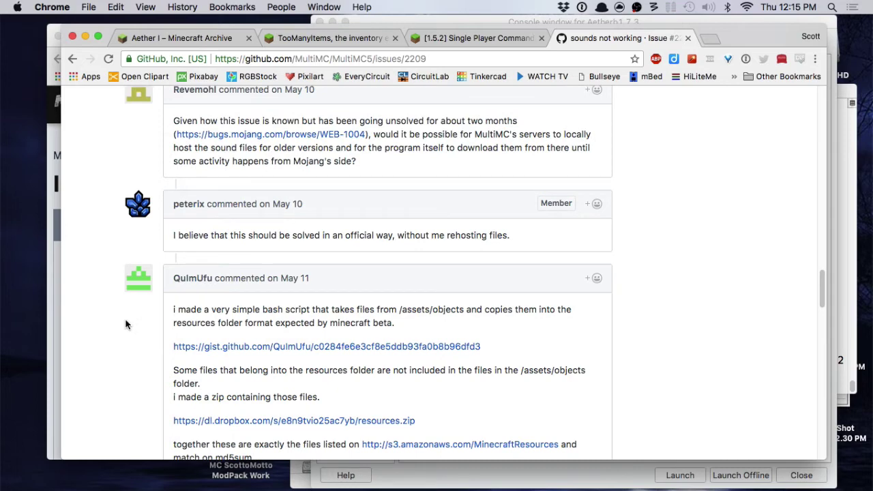
{"action": "scroll", "coordinate": [125, 324], "scroll_direction": "up", "scroll_amount": 3}
{"action": "scroll", "coordinate": [125, 325], "scroll_direction": "up", "scroll_amount": 5}
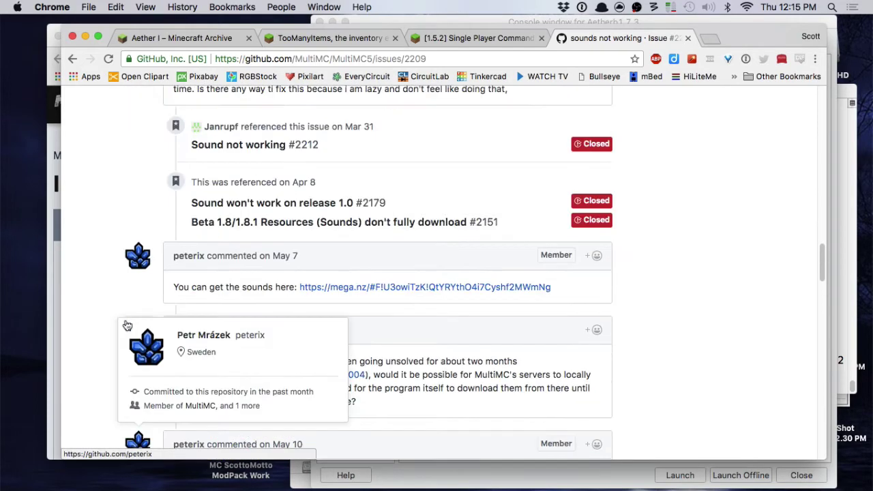
{"action": "scroll", "coordinate": [92, 305], "scroll_direction": "up", "scroll_amount": 20}
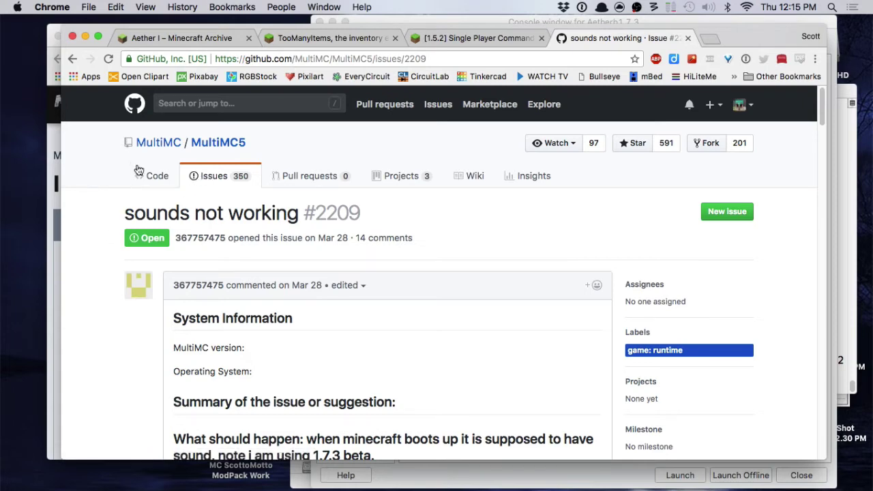
{"action": "scroll", "coordinate": [83, 290], "scroll_direction": "down", "scroll_amount": 10}
{"action": "scroll", "coordinate": [84, 291], "scroll_direction": "down", "scroll_amount": 5}
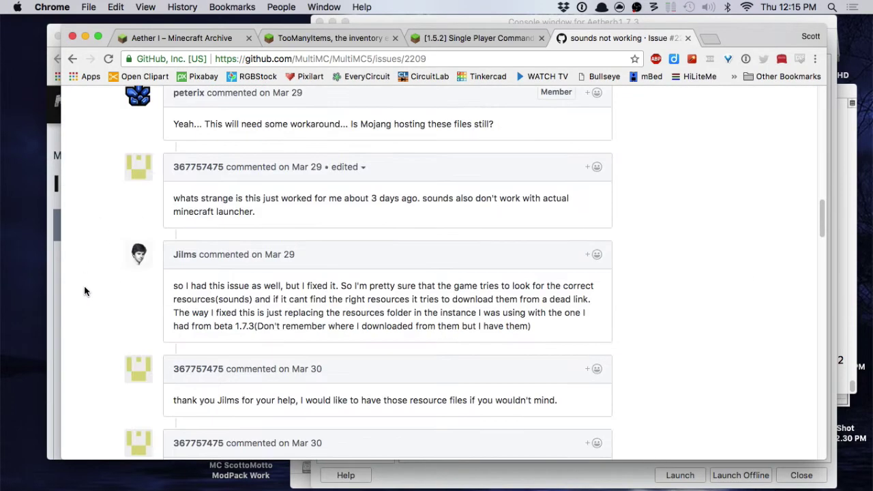
{"action": "scroll", "coordinate": [84, 291], "scroll_direction": "up", "scroll_amount": 1}
{"action": "scroll", "coordinate": [84, 292], "scroll_direction": "down", "scroll_amount": 5}
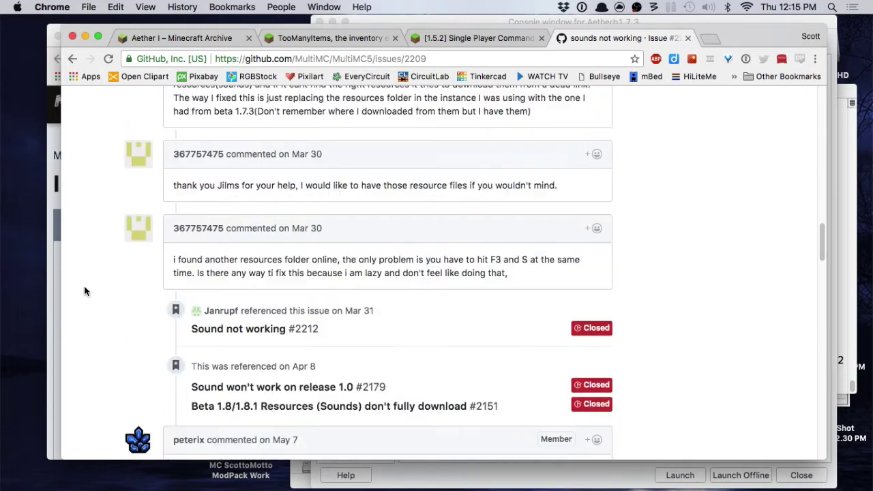
{"action": "scroll", "coordinate": [84, 291], "scroll_direction": "down", "scroll_amount": 5}
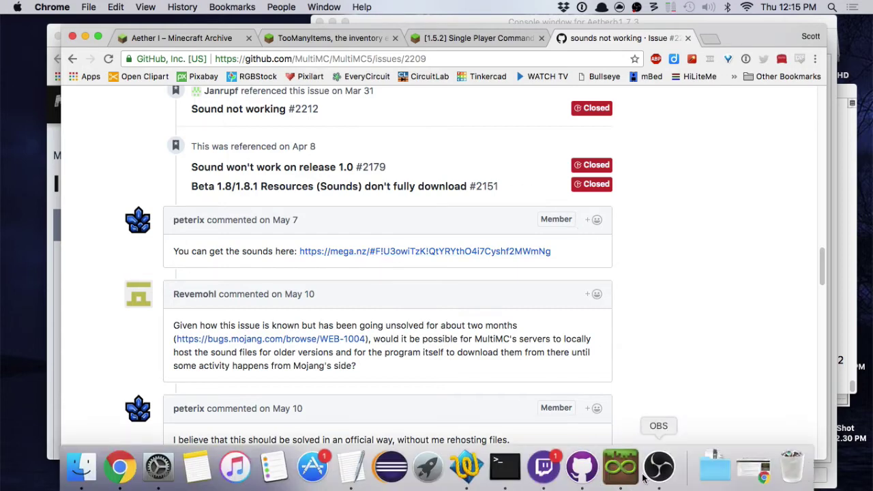
- Switch to Finder and locate Beta 1.7.x Resources (Original).zip in the Downloads folder
{"action": "left_click", "coordinate": [620, 478]}
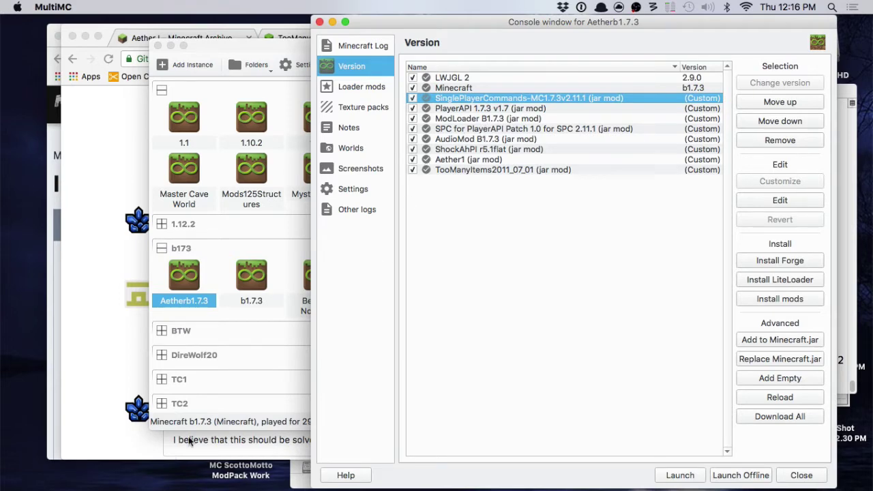
{"action": "left_click", "coordinate": [159, 488]}
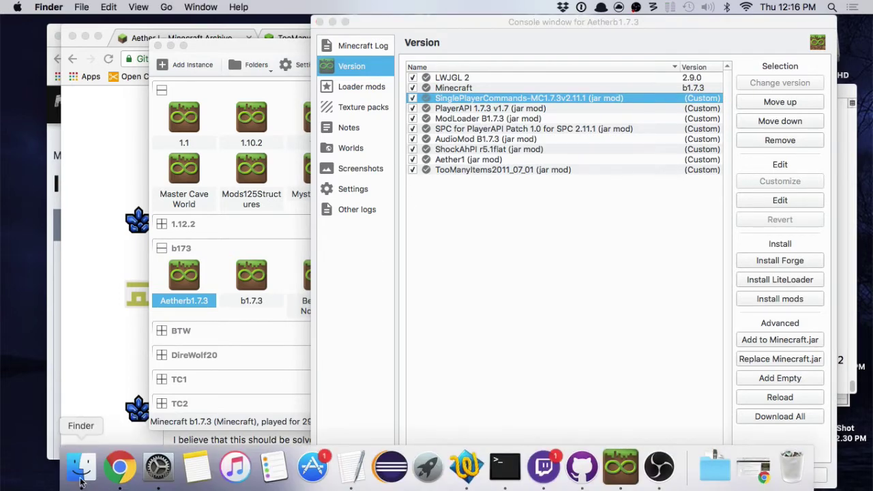
{"action": "left_click", "coordinate": [79, 470]}
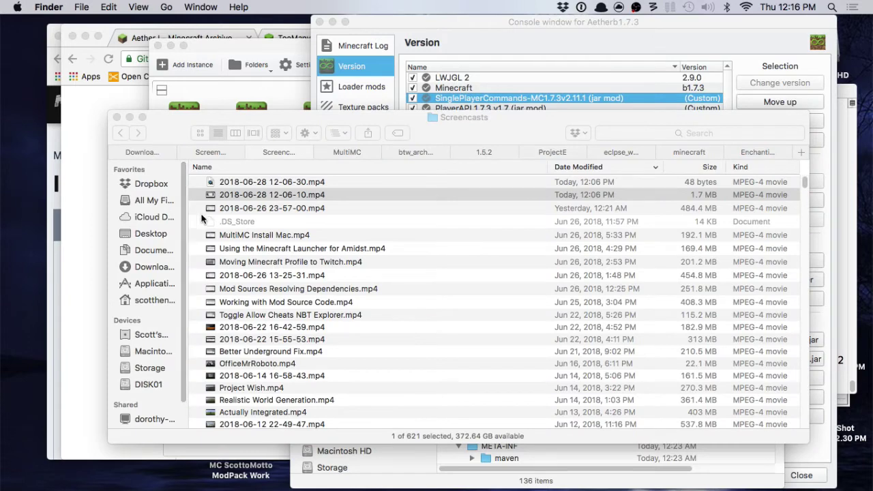
{"action": "left_click", "coordinate": [153, 154]}
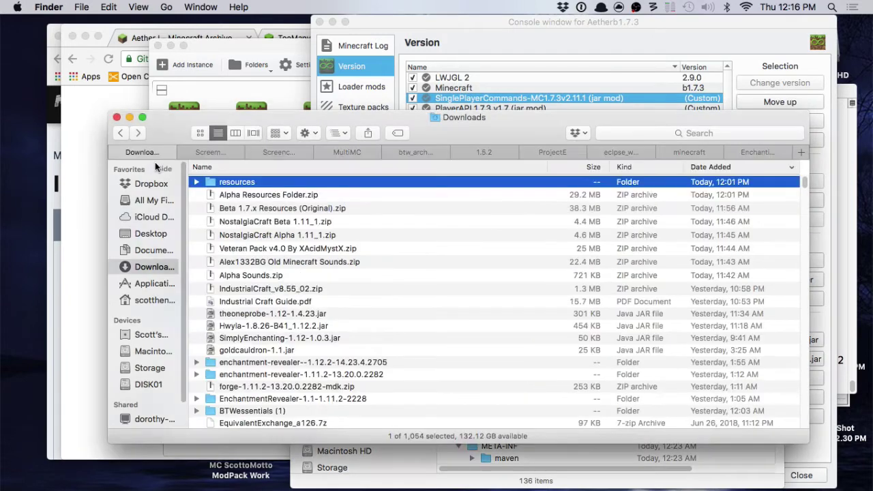
{"action": "left_click", "coordinate": [249, 210]}
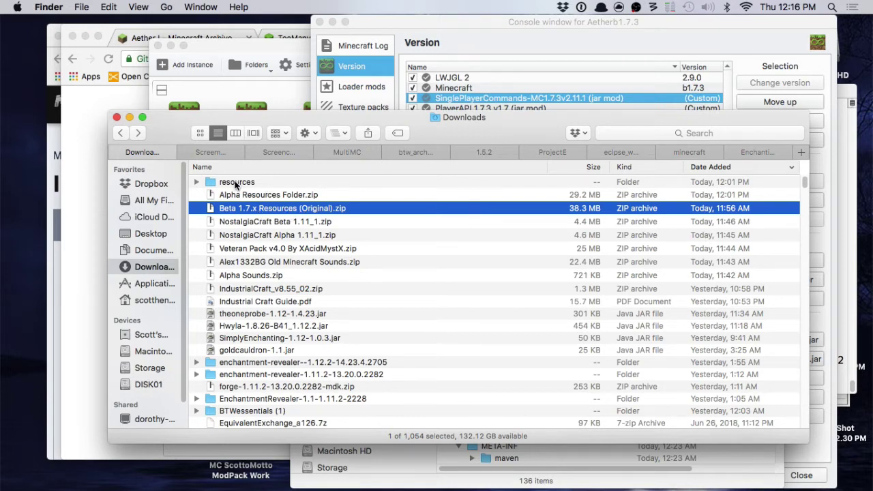
- Open the extracted resources folder and select its music, newmusic, newsound, pe, sound and streaming folders
{"action": "left_click", "coordinate": [236, 182]}
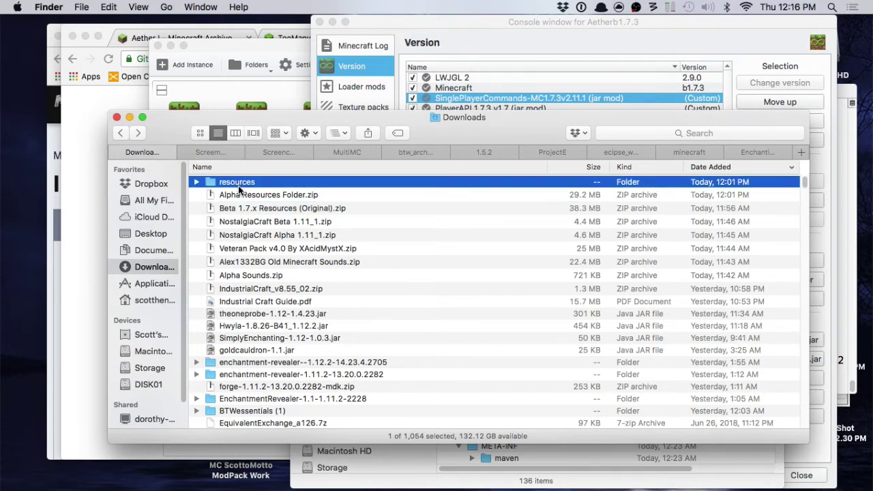
{"action": "double_click", "coordinate": [238, 184]}
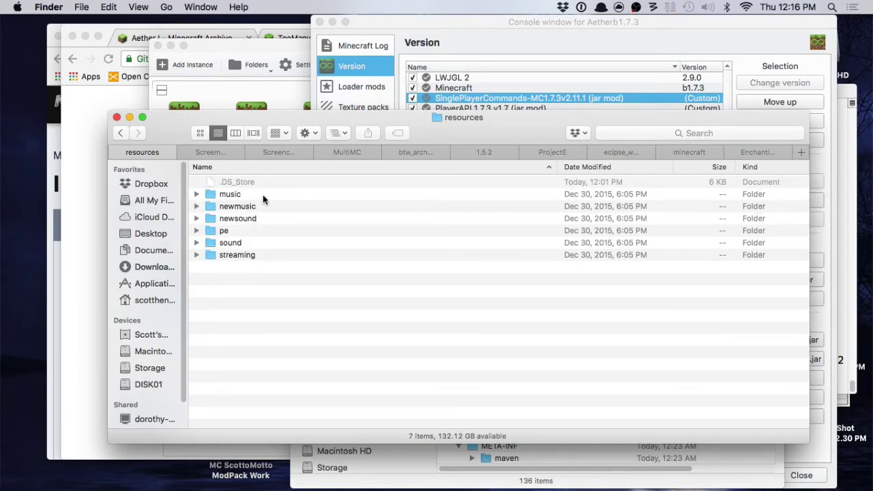
{"action": "left_click_drag", "start_coordinate": [263, 198], "coordinate": [259, 268]}
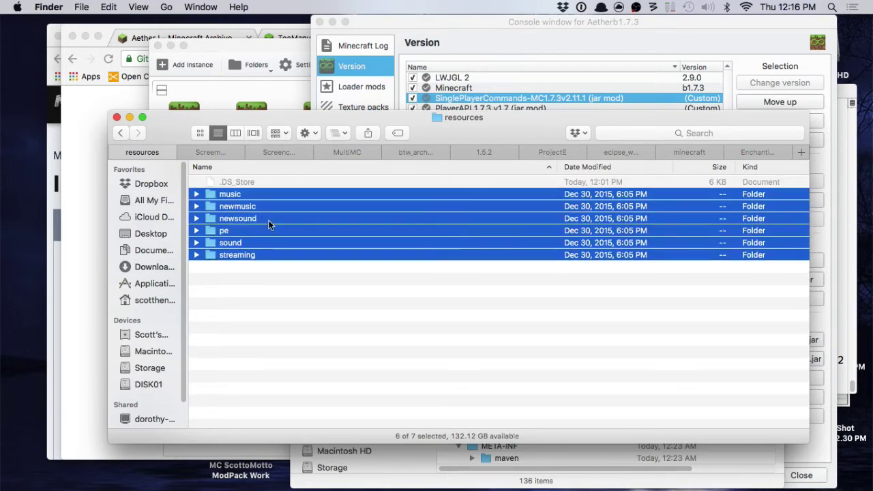
- Switch to MultiMC, open the instance folder of Aetherb1.7.3, and move its Finder window clear of the other windows
{"action": "left_click", "coordinate": [434, 20]}
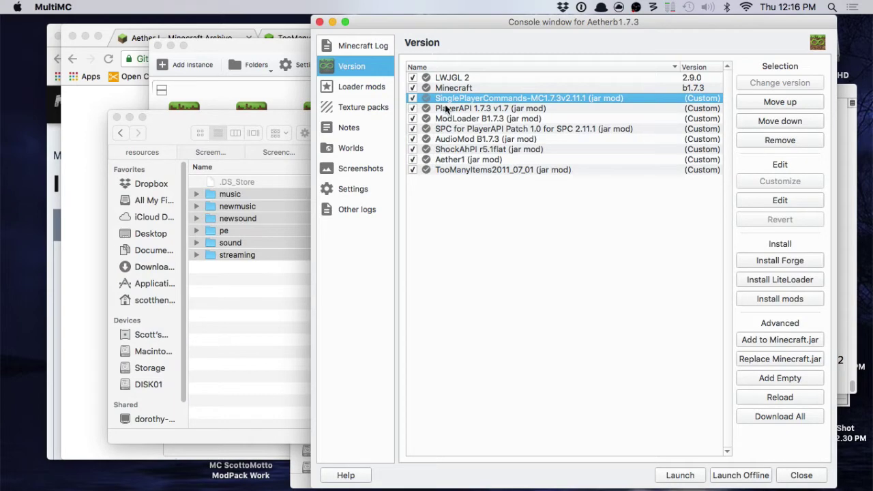
{"action": "left_click", "coordinate": [259, 54]}
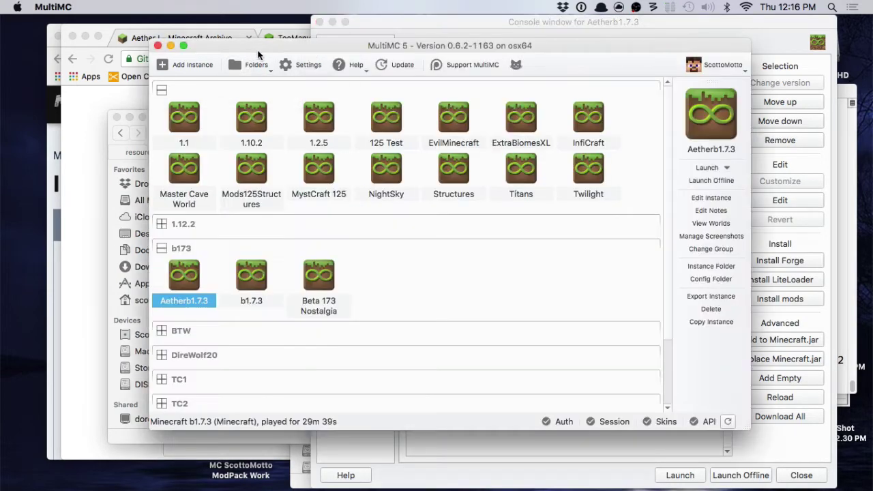
{"action": "right_click", "coordinate": [193, 274]}
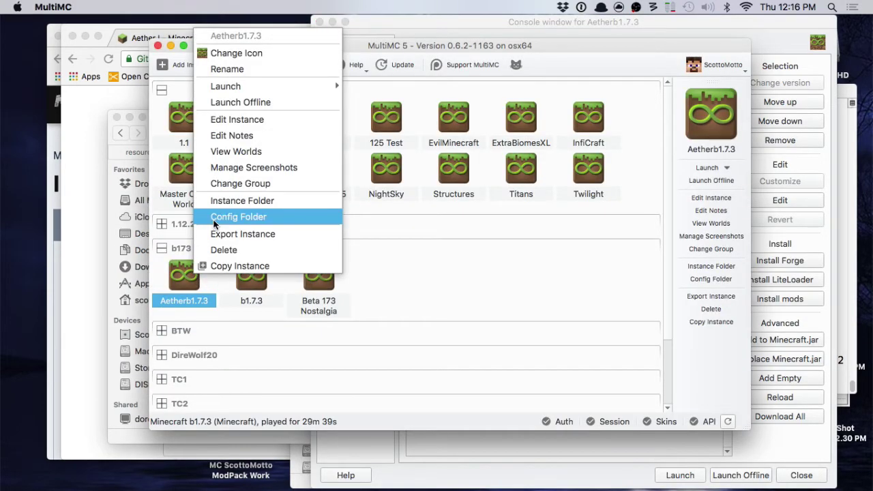
{"action": "left_click", "coordinate": [235, 201]}
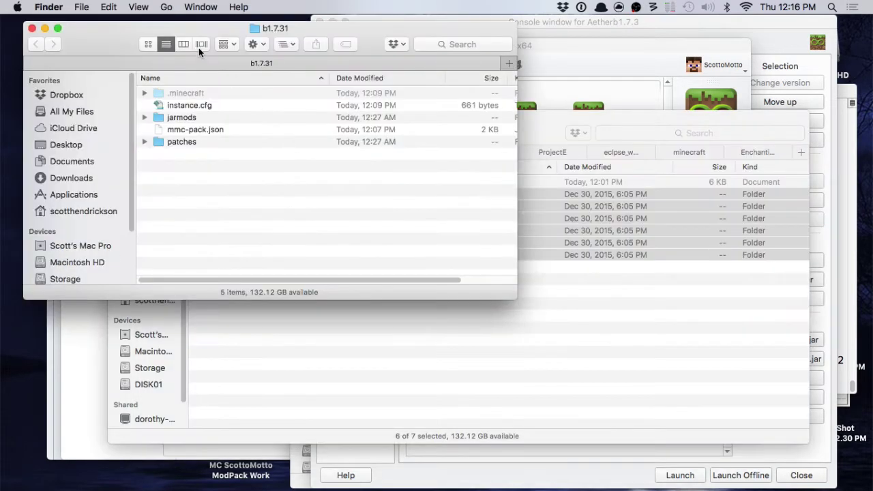
{"action": "left_click_drag", "start_coordinate": [100, 43], "coordinate": [304, 50]}
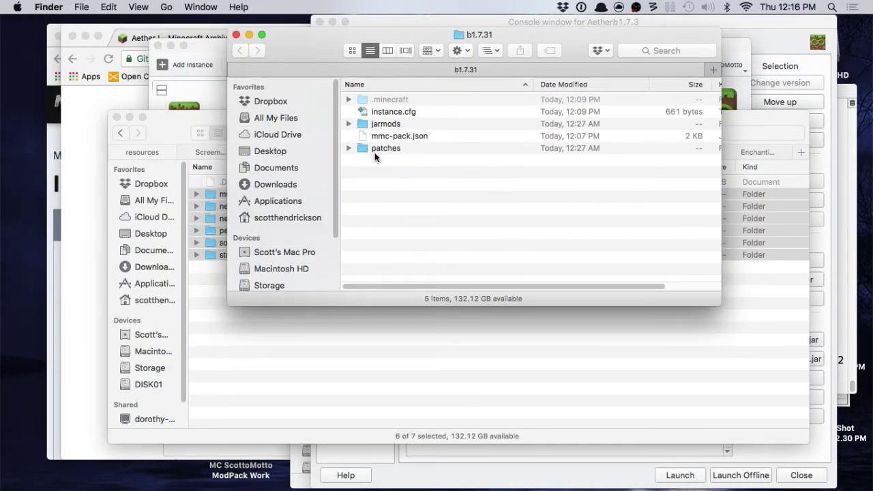
- Open the instance's .minecraft folder in a new Finder tab and go into its resources folder
{"action": "left_click", "coordinate": [395, 100]}
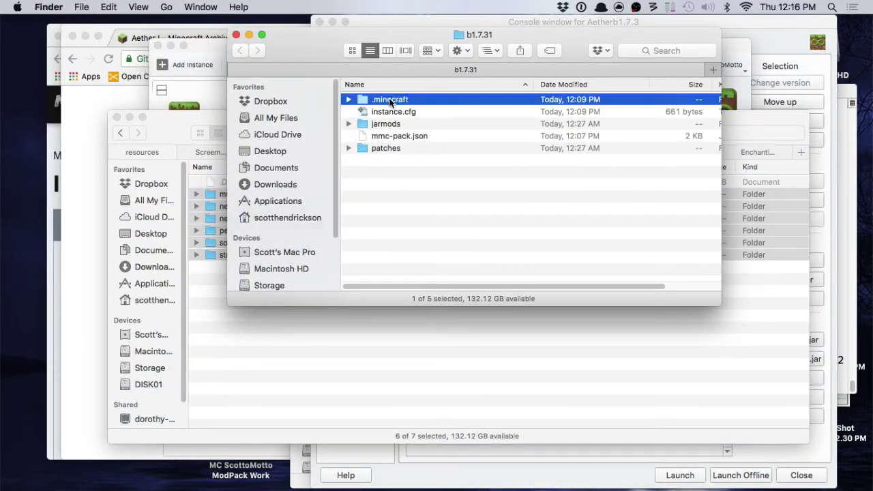
{"action": "right_click", "coordinate": [386, 96]}
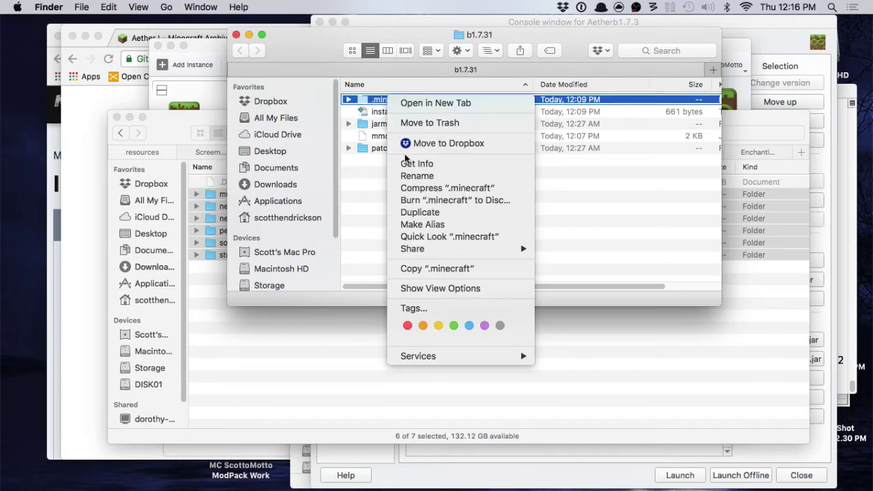
{"action": "left_click", "coordinate": [409, 103]}
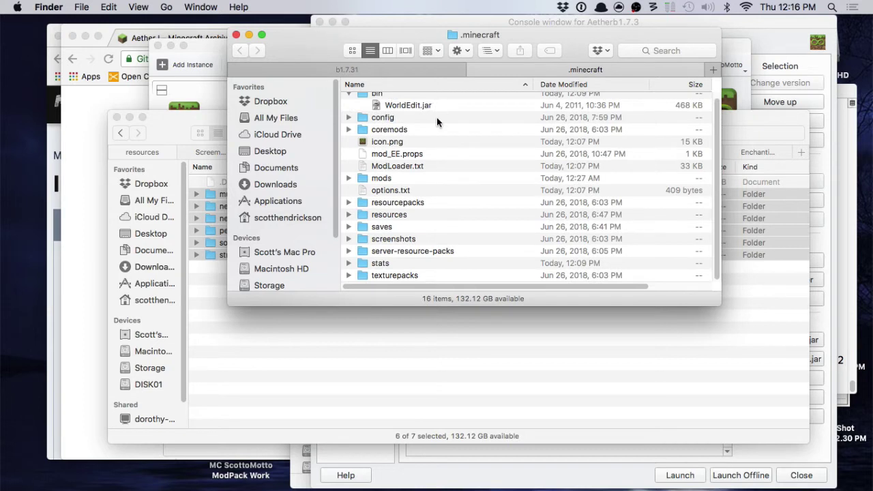
{"action": "scroll", "coordinate": [437, 121], "scroll_direction": "up", "scroll_amount": 1}
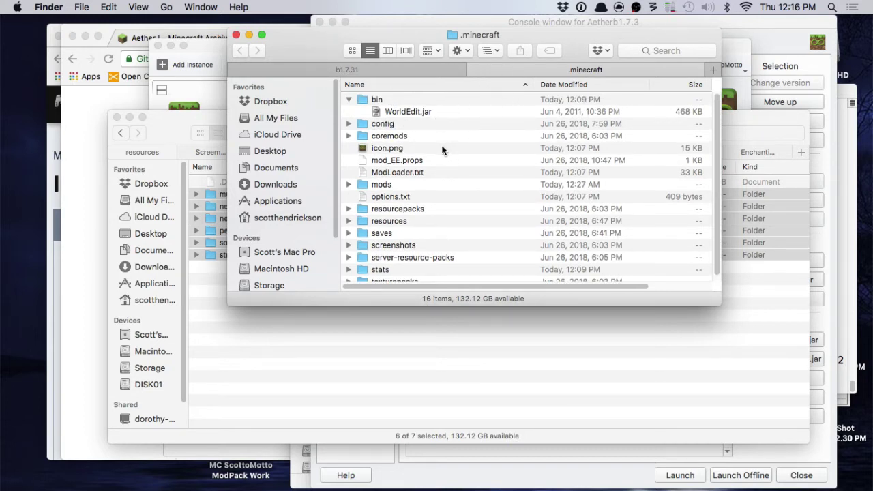
{"action": "double_click", "coordinate": [393, 220]}
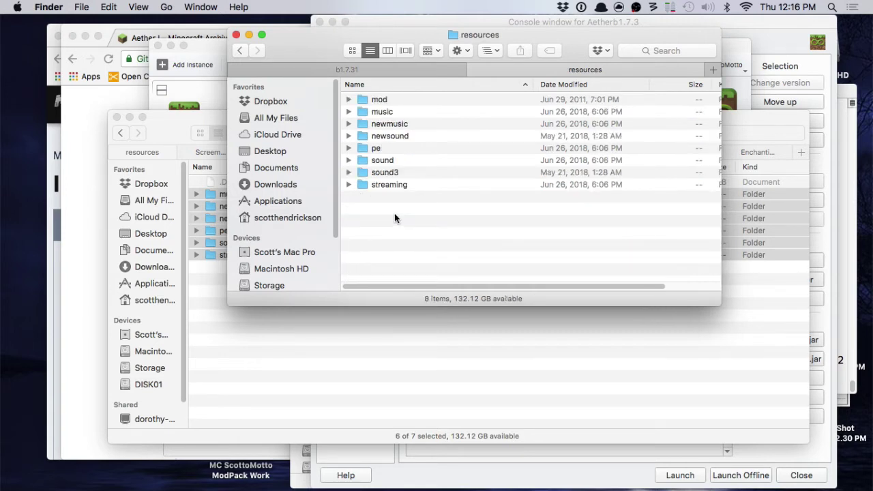
- Look through the newsound folder, return to resources, close the instance window, and deselect the folders in the downloaded resources
{"action": "double_click", "coordinate": [385, 134]}
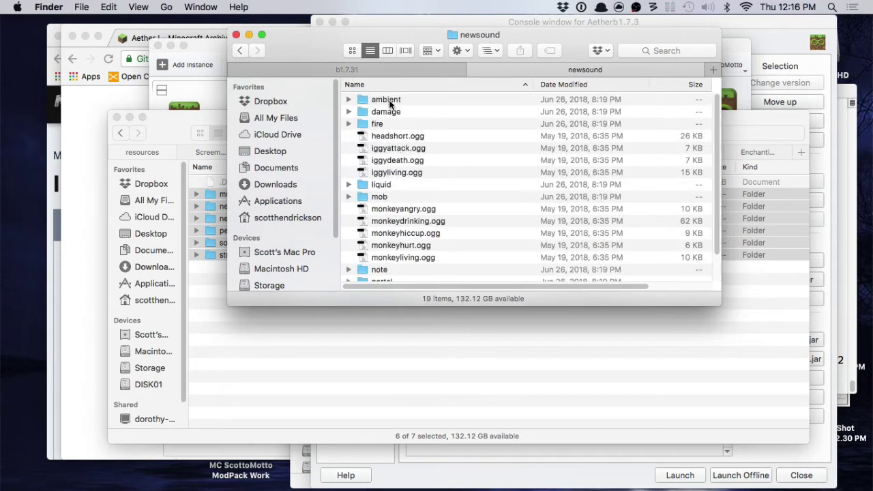
{"action": "scroll", "coordinate": [390, 212], "scroll_direction": "down", "scroll_amount": 2}
{"action": "scroll", "coordinate": [391, 211], "scroll_direction": "up", "scroll_amount": 2}
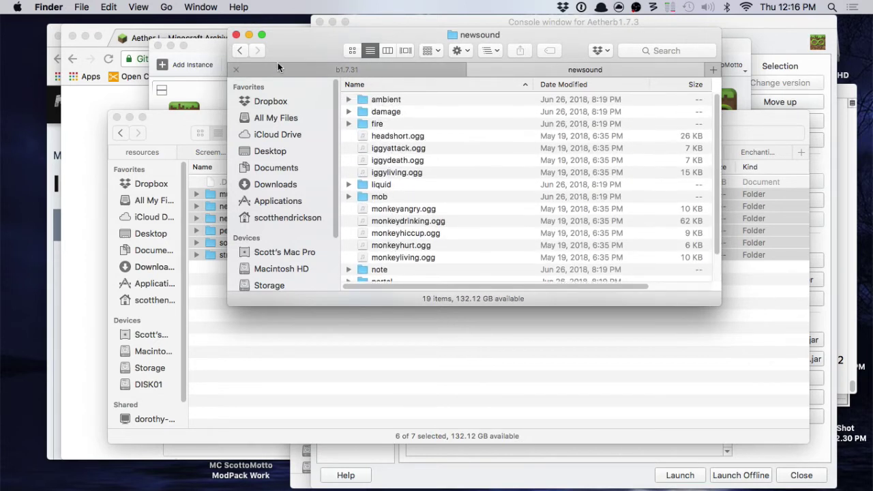
{"action": "left_click", "coordinate": [240, 50]}
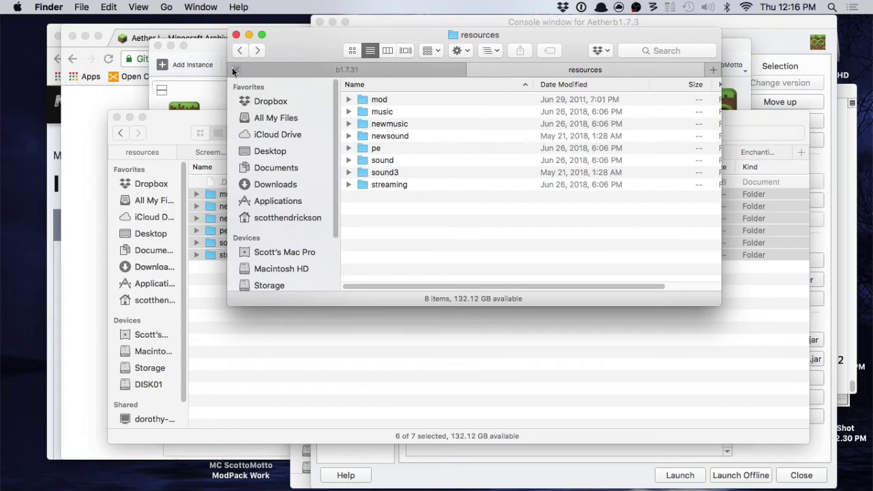
{"action": "left_click", "coordinate": [235, 35]}
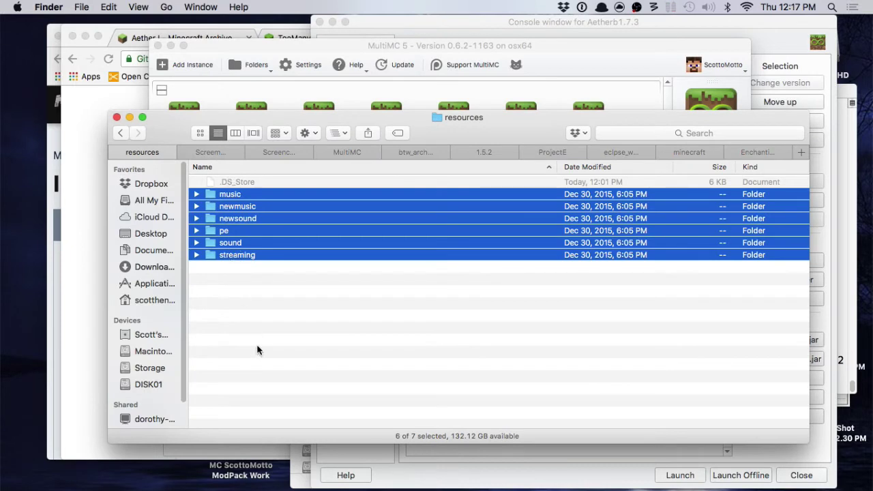
{"action": "left_click", "coordinate": [348, 284]}
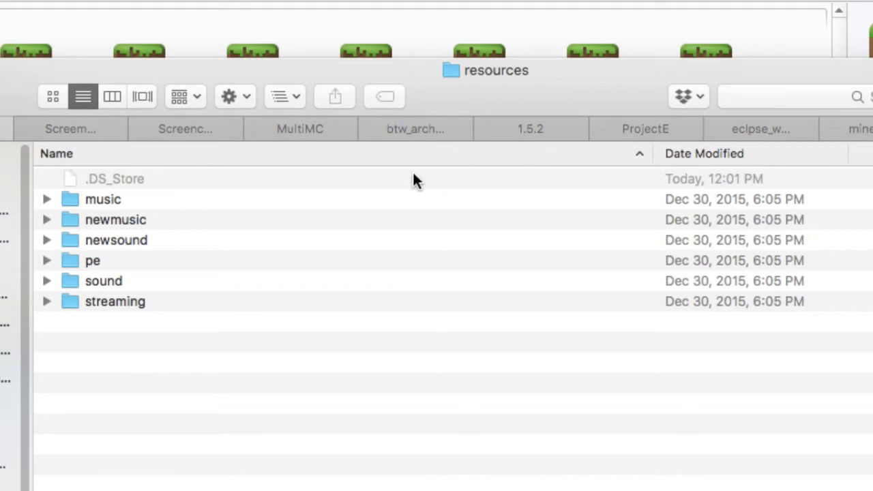
- Go from the btw_archive folder back to MC Mods and open the b173 folder
{"action": "left_click", "coordinate": [532, 129]}
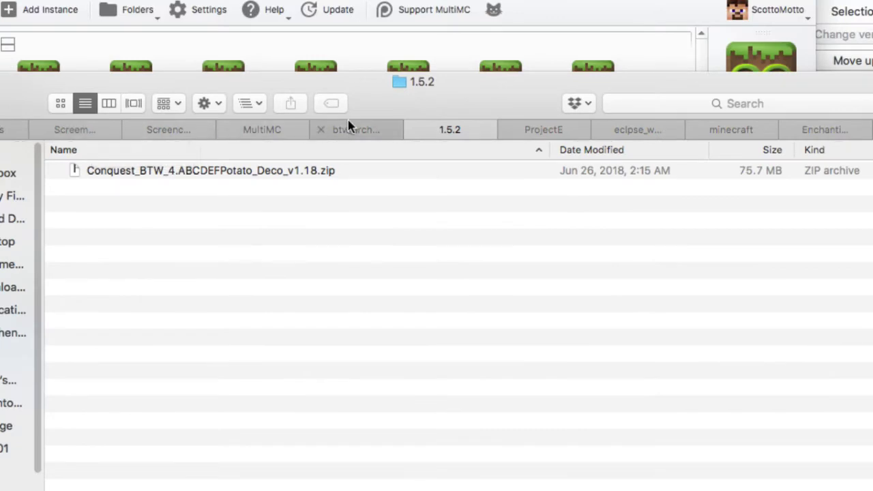
{"action": "left_click", "coordinate": [348, 125]}
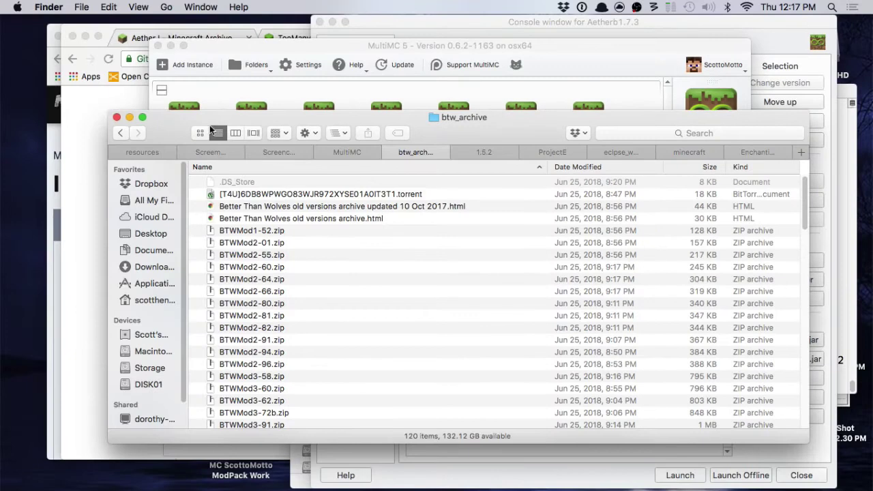
{"action": "left_click", "coordinate": [119, 133]}
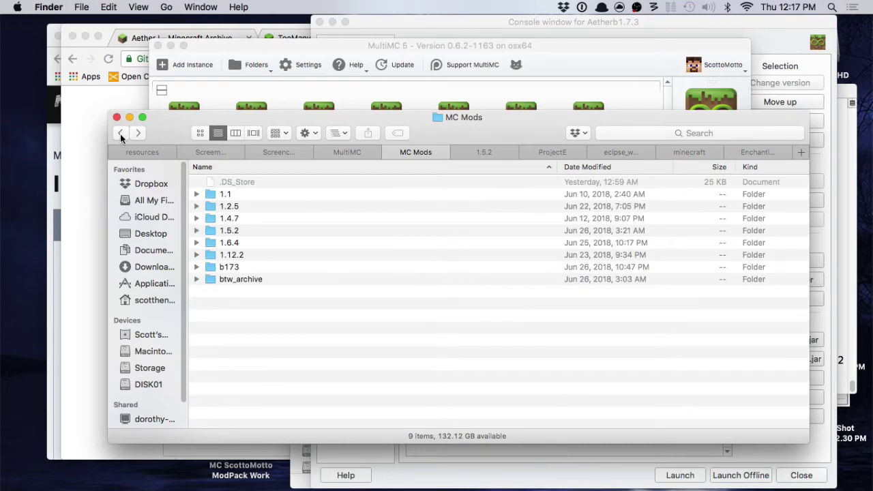
{"action": "double_click", "coordinate": [230, 268]}
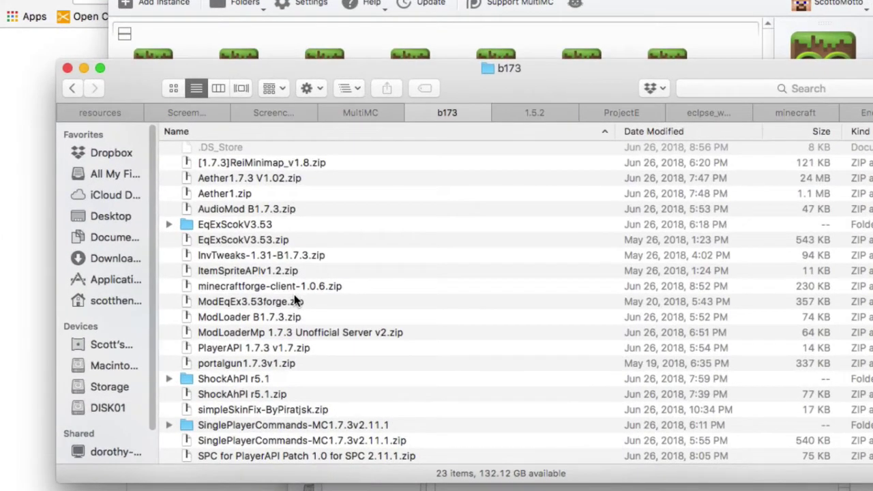
- Extract Aether1.7.3 V1.02.zip and expand the extracted folder and its Jar subfolder to show the class files
{"action": "left_click", "coordinate": [260, 179]}
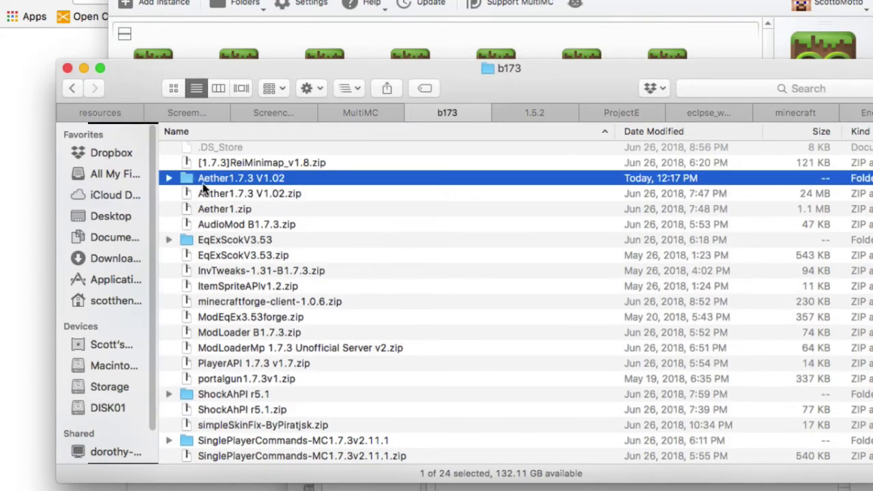
{"action": "left_click", "coordinate": [168, 179]}
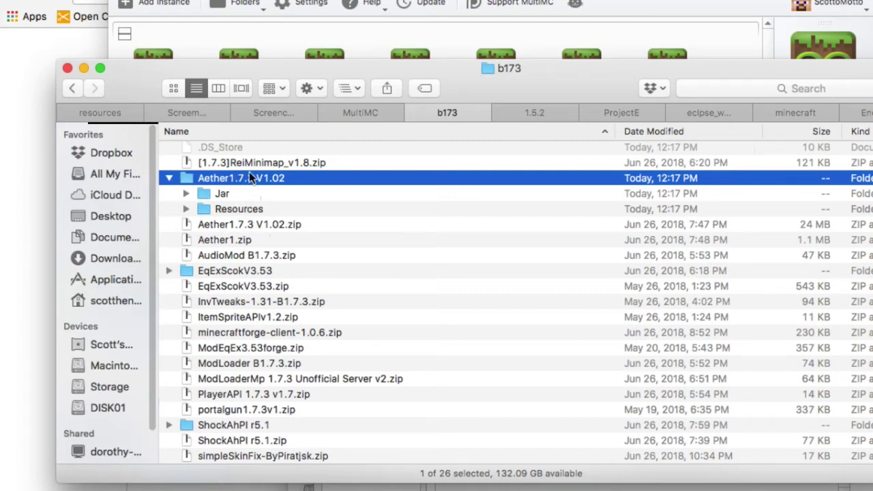
{"action": "left_click", "coordinate": [186, 194]}
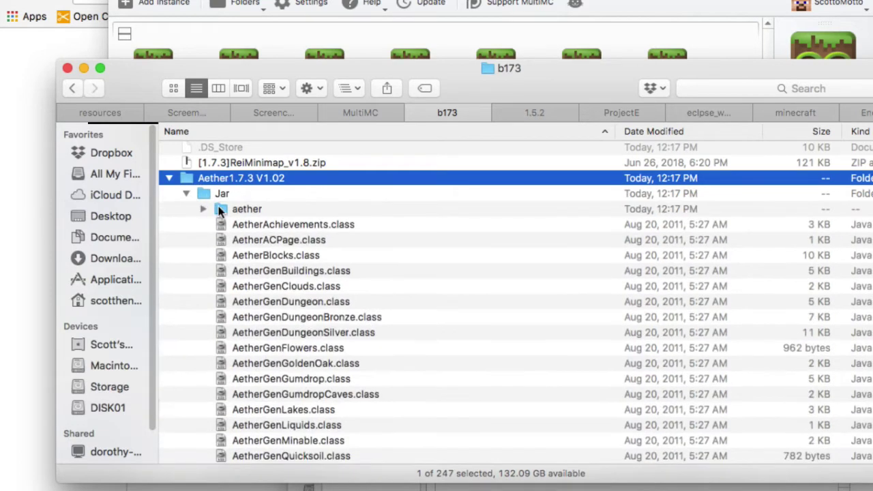
{"action": "scroll", "coordinate": [235, 242], "scroll_direction": "down", "scroll_amount": 2}
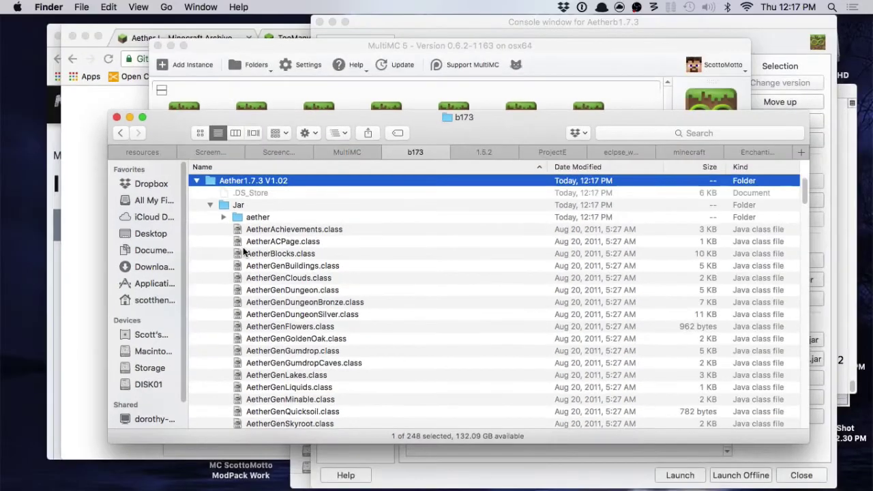
{"action": "scroll", "coordinate": [245, 239], "scroll_direction": "down", "scroll_amount": 1}
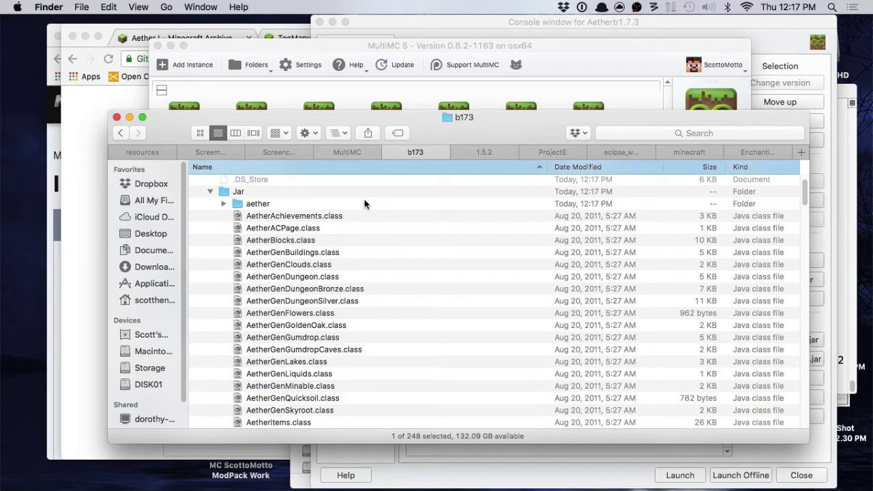
- Open the Jar folder, select everything inside it, and bring up the available file actions, including Compress
{"action": "left_click", "coordinate": [239, 194]}
{"action": "double_click", "coordinate": [238, 194]}
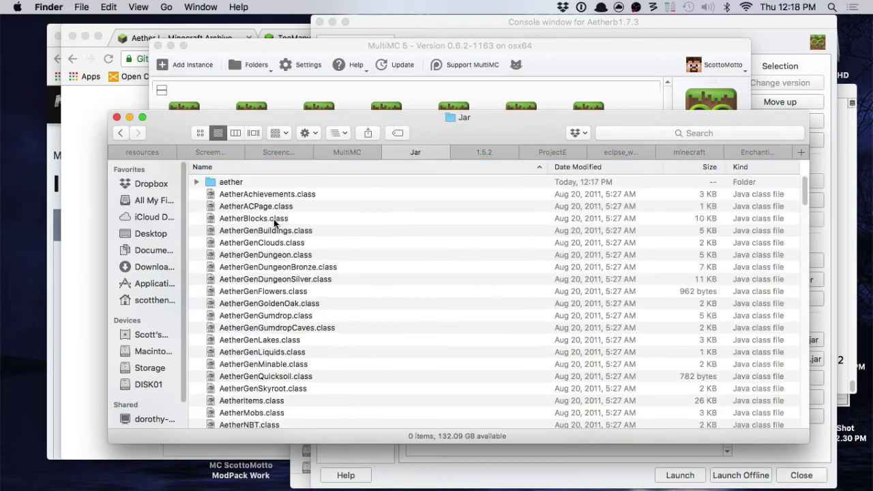
{"action": "left_click", "coordinate": [352, 184]}
{"action": "left_click_drag", "start_coordinate": [349, 207], "coordinate": [341, 480]}
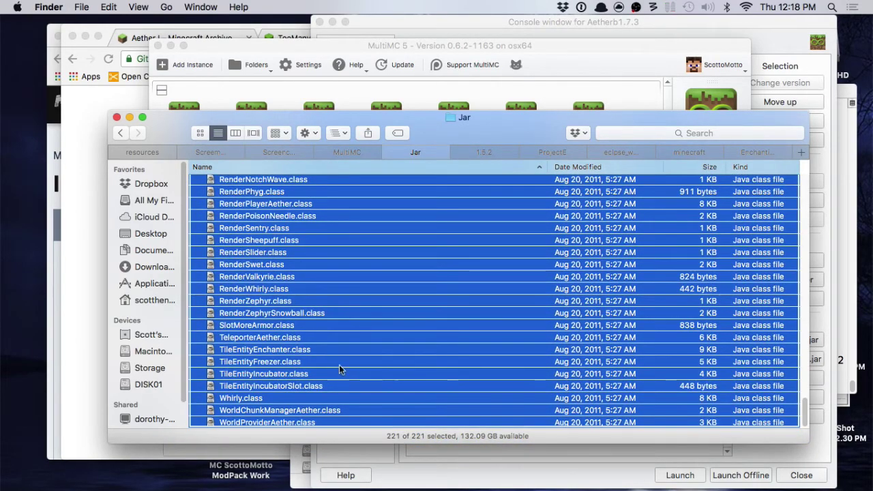
{"action": "right_click", "coordinate": [339, 364]}
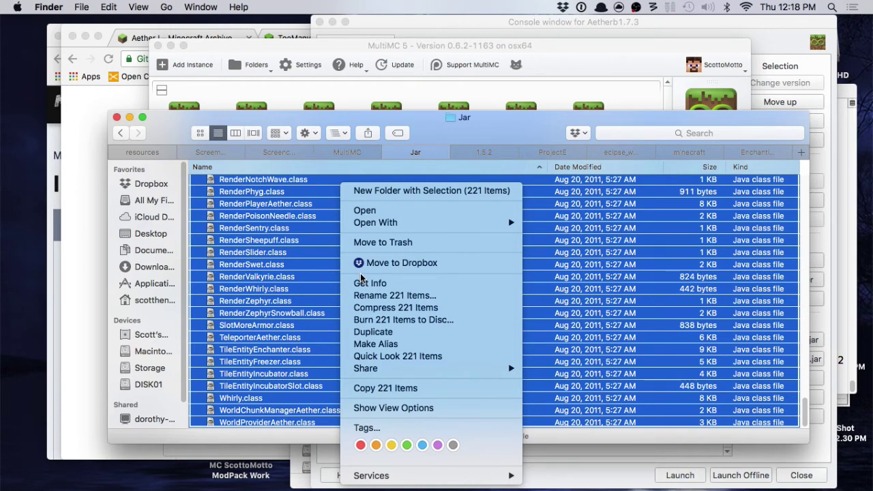
- Select the Aether1 jar mod in MultiMC, and return to Finder to select Aether1.zip in the b173 folder
{"action": "left_click", "coordinate": [520, 28]}
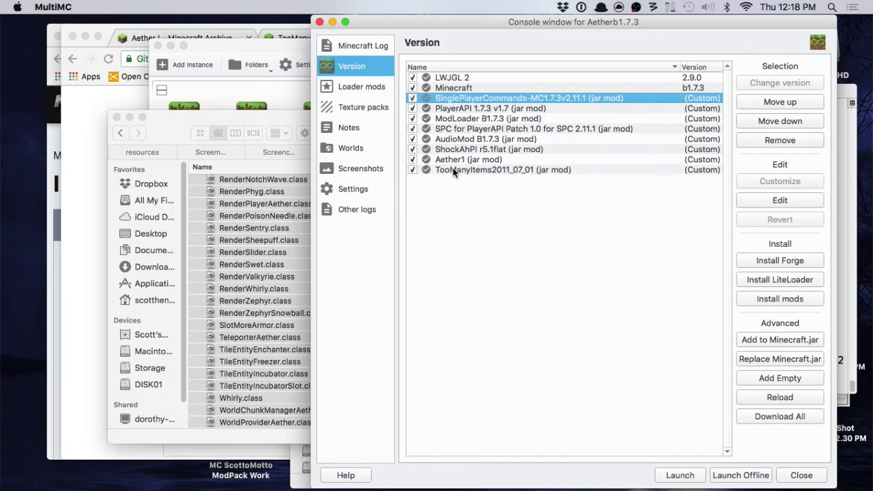
{"action": "left_click", "coordinate": [455, 164]}
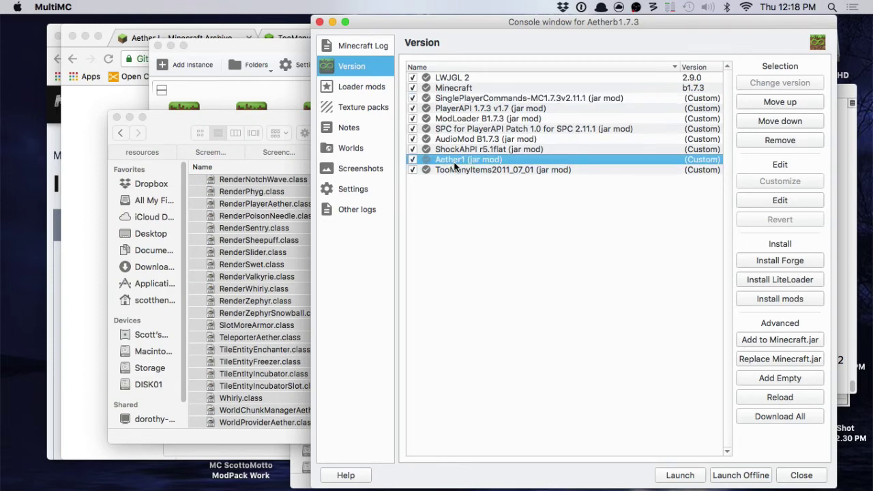
{"action": "left_click", "coordinate": [164, 128]}
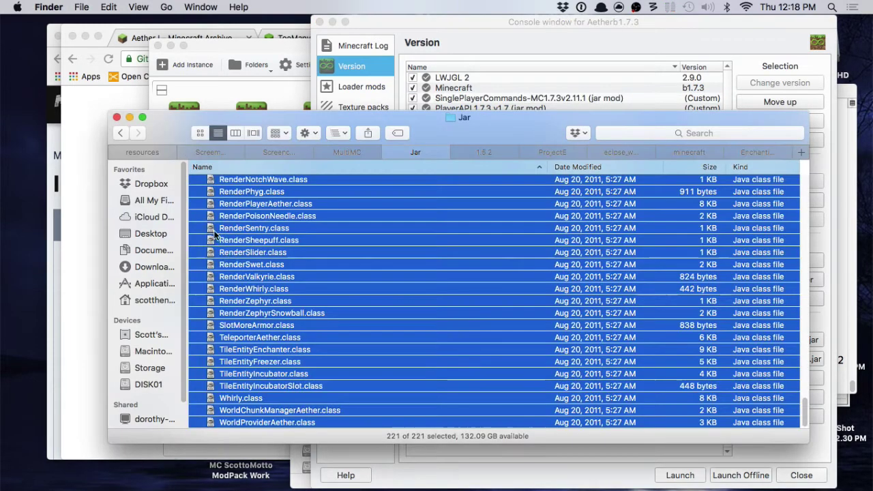
{"action": "left_click", "coordinate": [121, 133]}
{"action": "scroll", "coordinate": [276, 281], "scroll_direction": "up", "scroll_amount": 2}
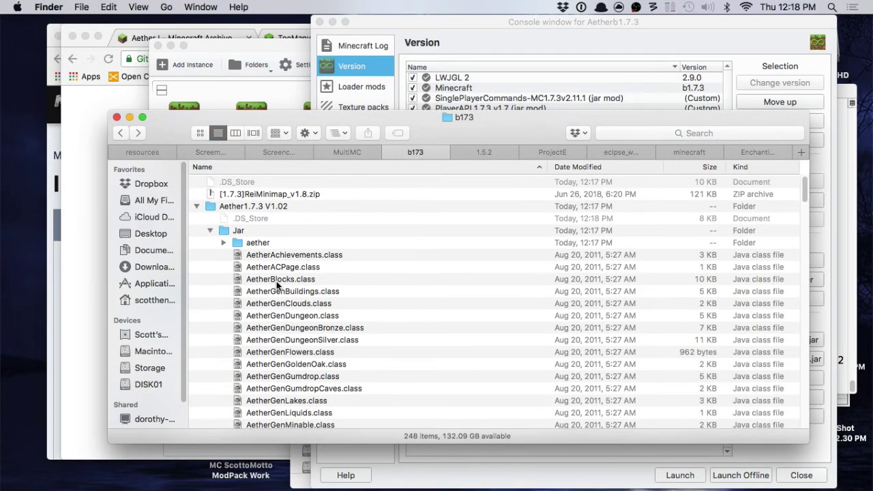
{"action": "left_click", "coordinate": [210, 232]}
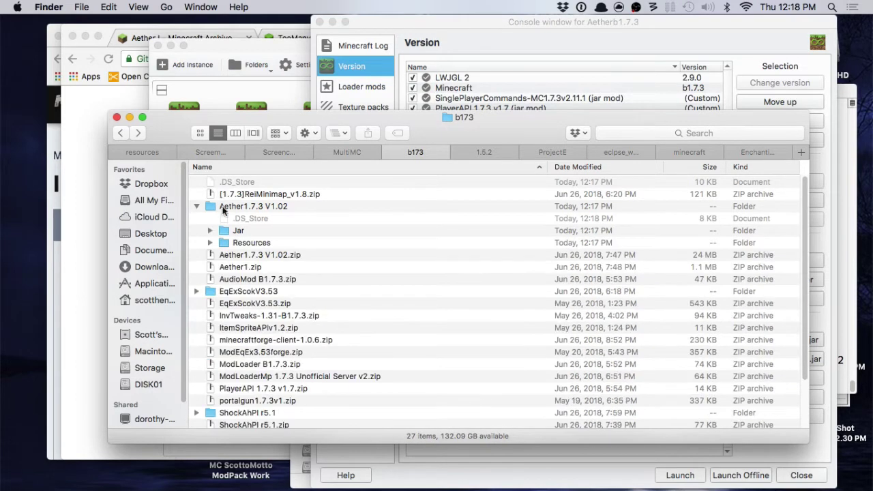
{"action": "left_click", "coordinate": [233, 268]}
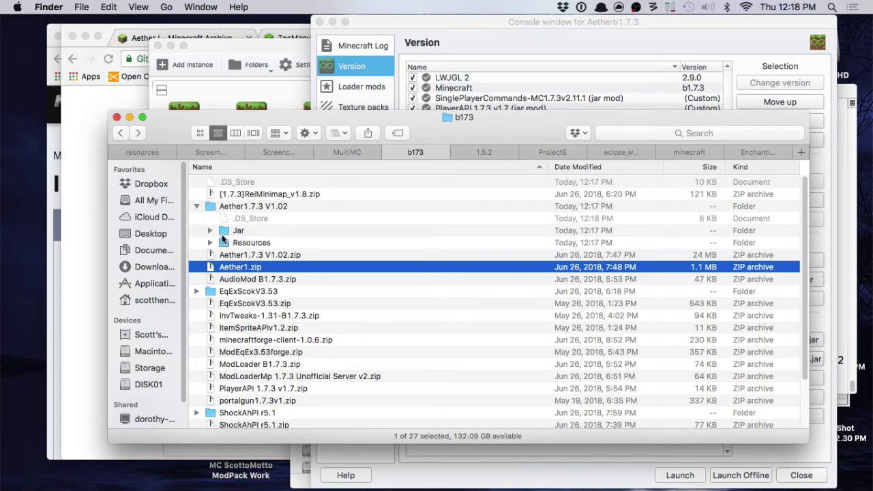
- Switch to the Aetherb1.7.3 version list in MultiMC, open the file chooser for adding a mod, and cancel it
{"action": "left_click", "coordinate": [516, 34]}
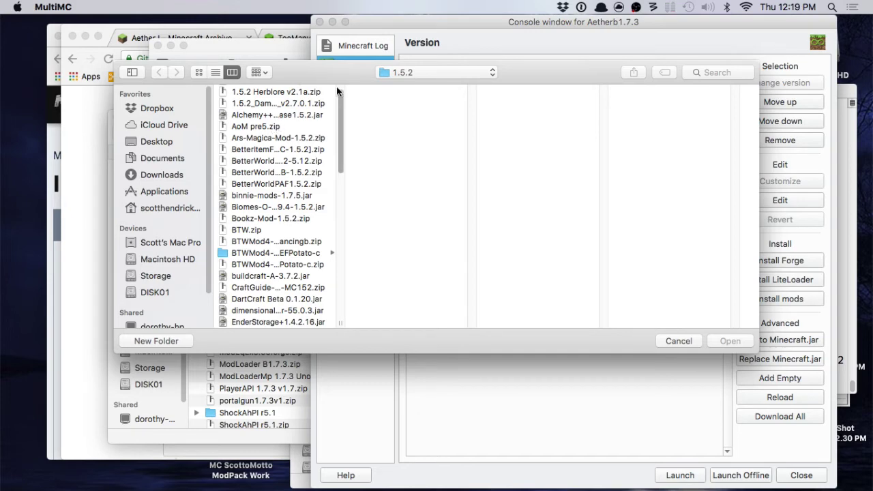
{"action": "left_click", "coordinate": [672, 339]}
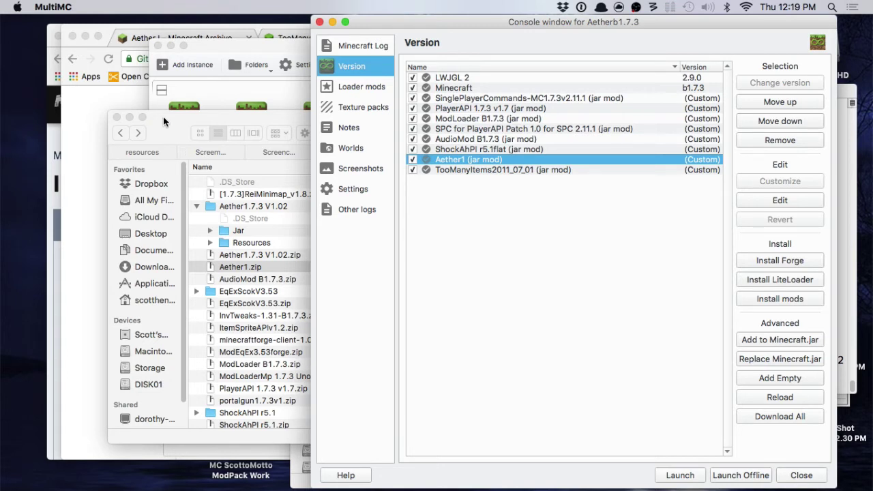
- Review the Aetherb1.7.3 loader mods, and return to Finder to look through the mod archives in the b173 folder
{"action": "left_click", "coordinate": [364, 87]}
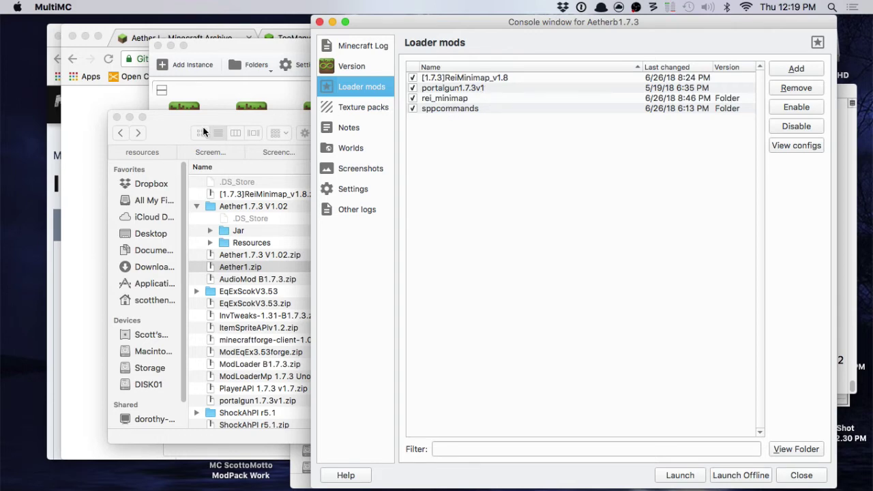
{"action": "left_click", "coordinate": [163, 120]}
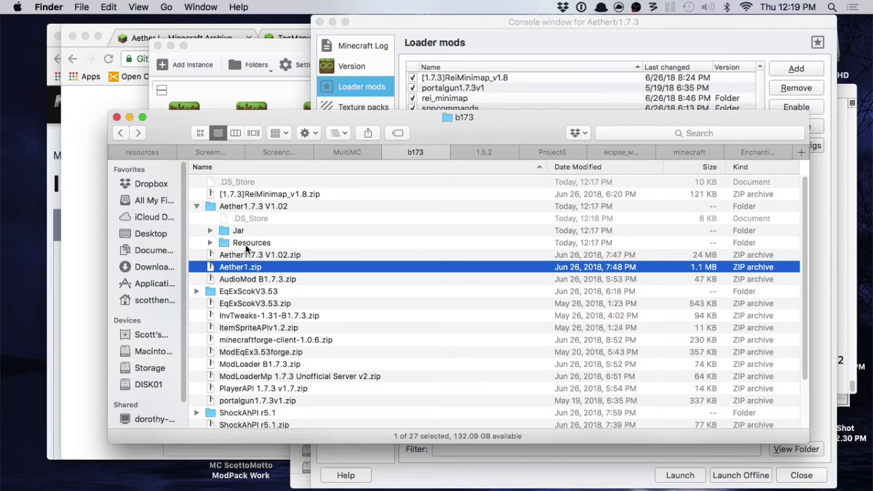
{"action": "scroll", "coordinate": [244, 305], "scroll_direction": "down", "scroll_amount": 3}
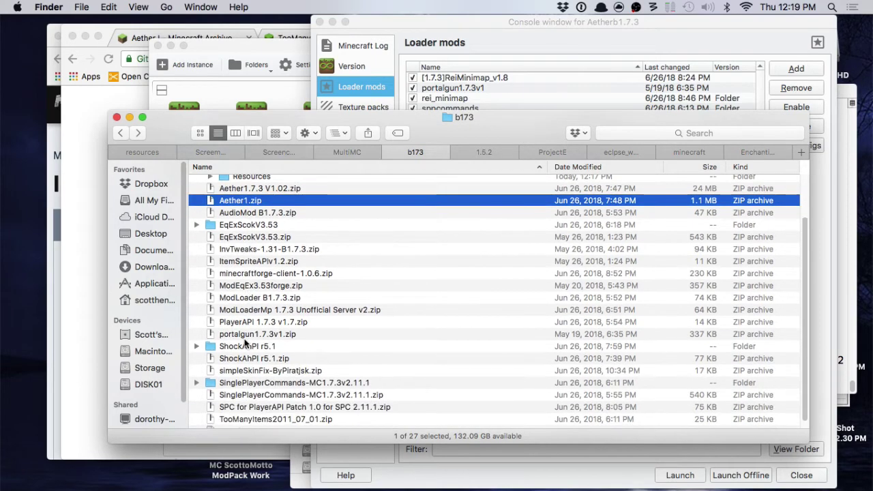
{"action": "scroll", "coordinate": [245, 305], "scroll_direction": "up", "scroll_amount": 3}
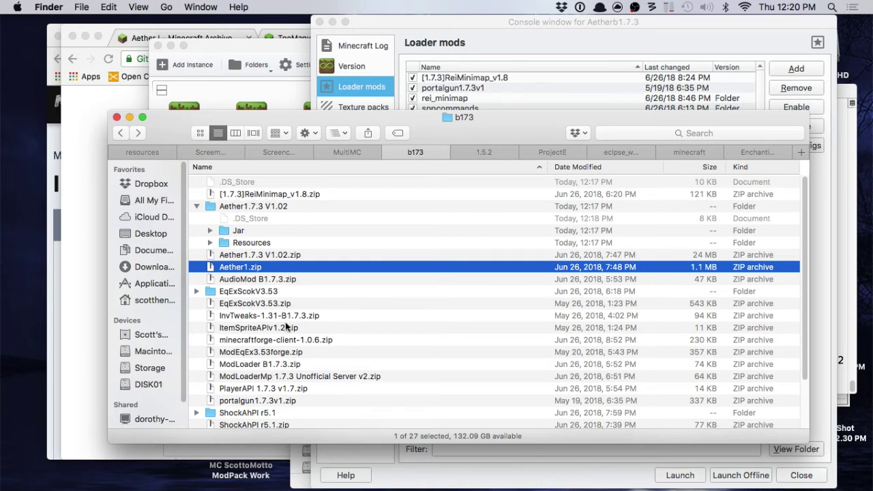
- Expand the Jar folder, bring up its Compress option without using it, highlight the aether folder and class files inside, and collapse it
{"action": "left_click", "coordinate": [210, 231]}
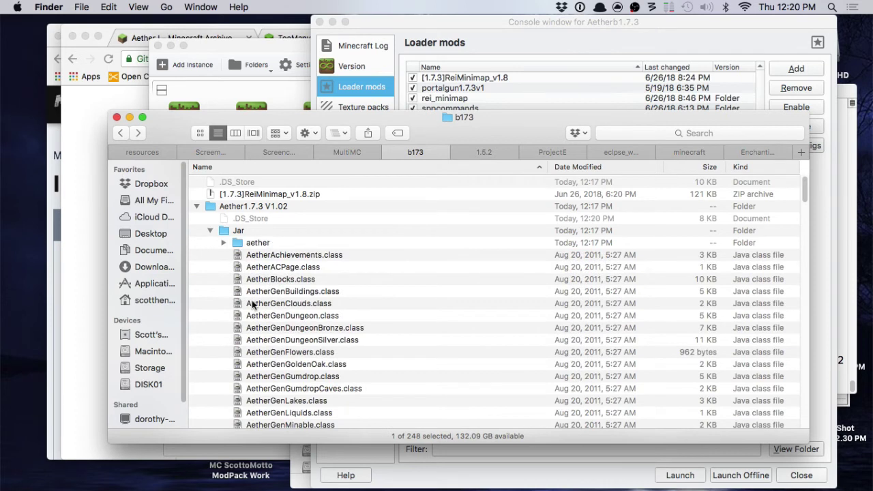
{"action": "left_click", "coordinate": [224, 230]}
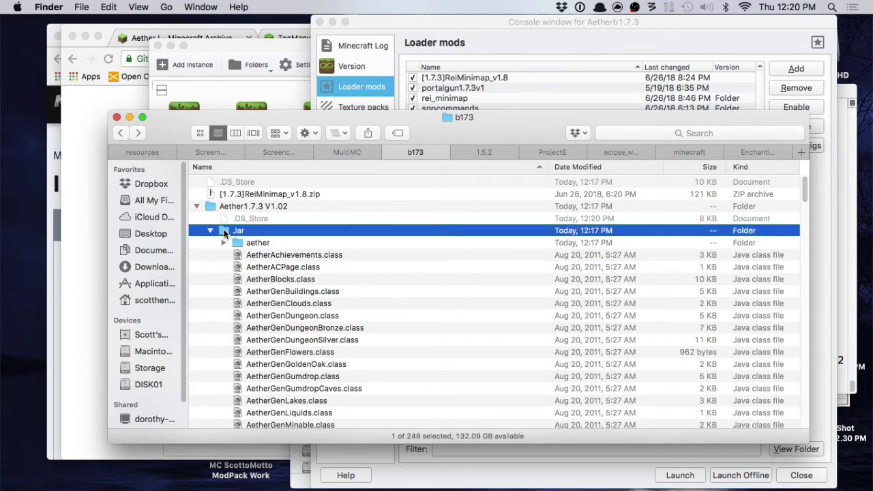
{"action": "right_click", "coordinate": [224, 230]}
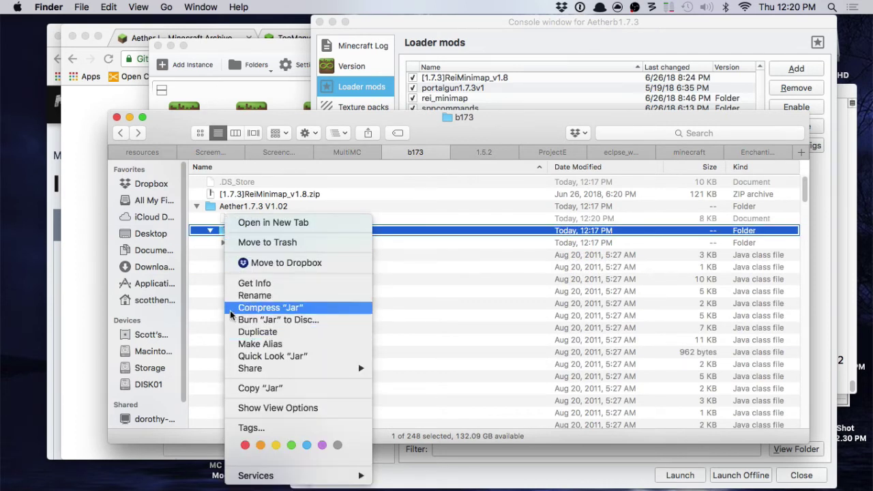
{"action": "left_click", "coordinate": [210, 231]}
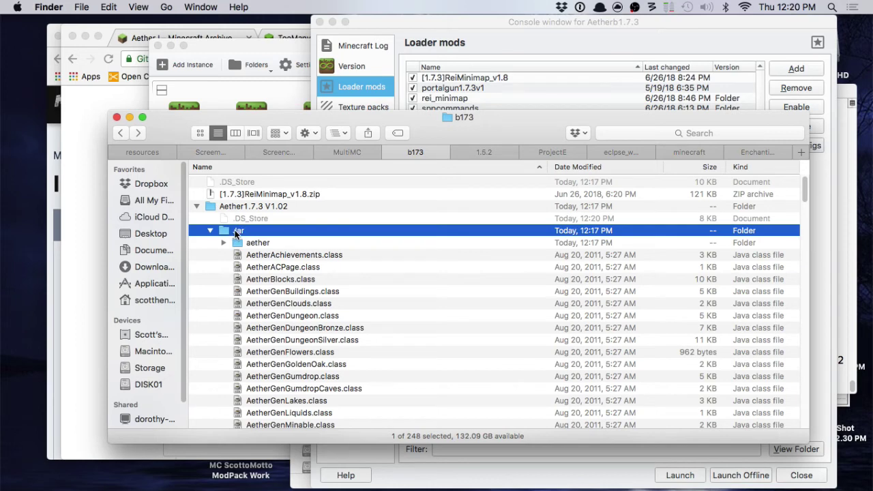
{"action": "left_click_drag", "start_coordinate": [294, 247], "coordinate": [290, 410]}
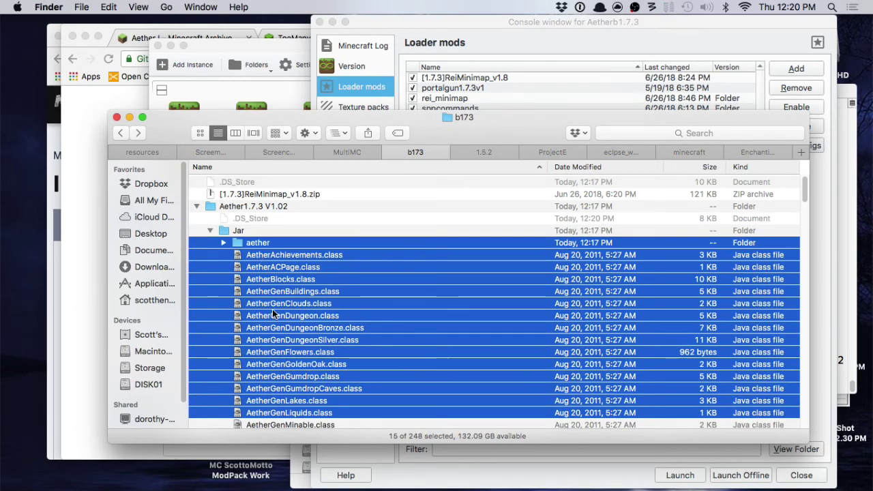
{"action": "left_click", "coordinate": [210, 230]}
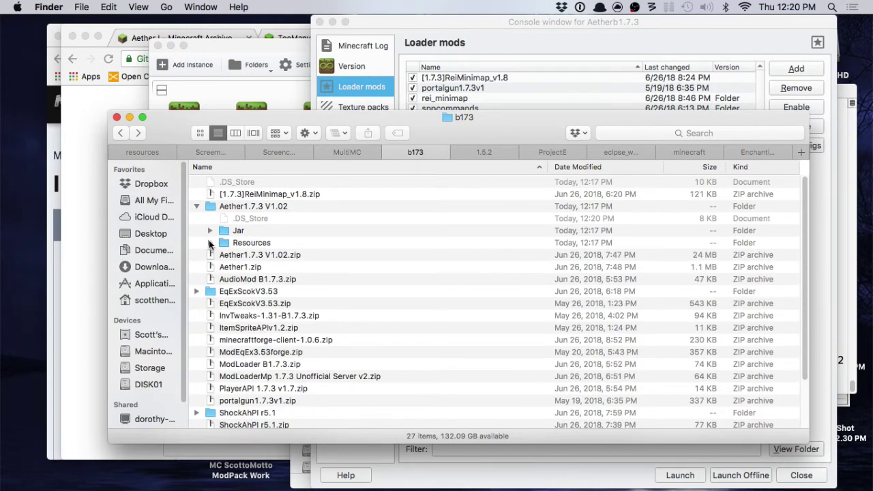
- Expand the Aether Resources folder and its mod subfolder, and open the instance folder of Aetherb1.7.3 from MultiMC
{"action": "left_click", "coordinate": [210, 243]}
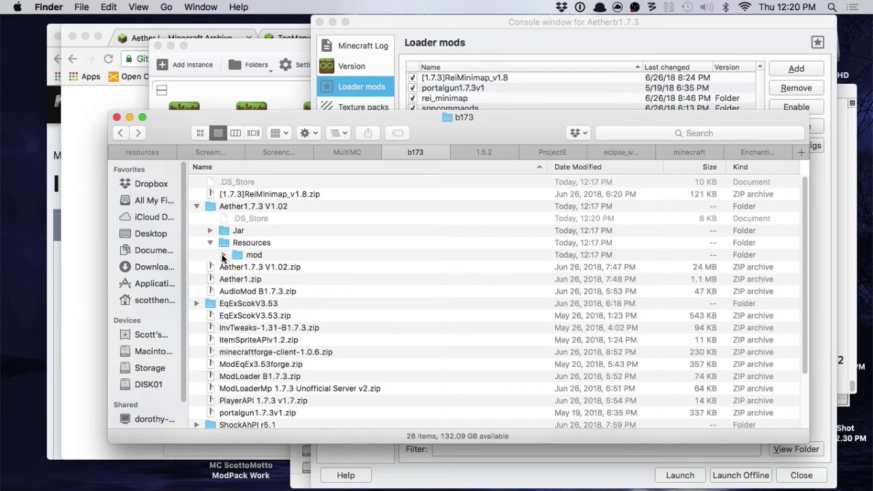
{"action": "left_click", "coordinate": [224, 255]}
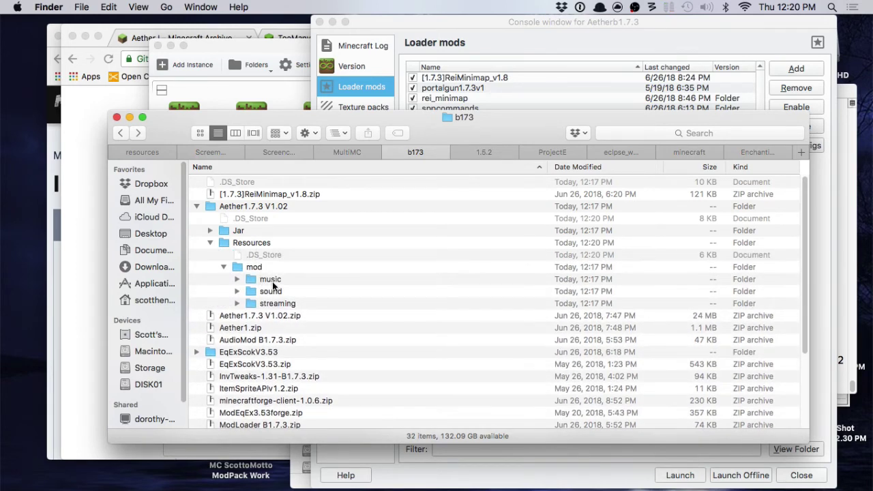
{"action": "left_click", "coordinate": [262, 43]}
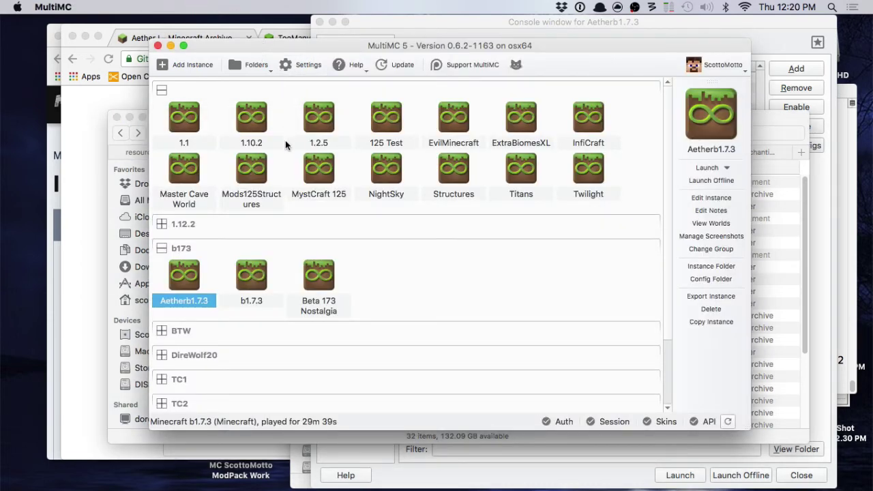
{"action": "right_click", "coordinate": [181, 278]}
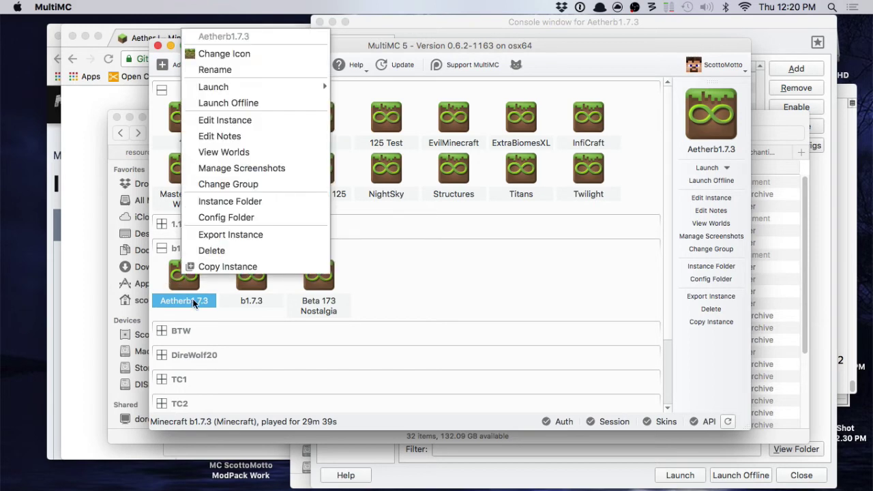
{"action": "left_click", "coordinate": [206, 206]}
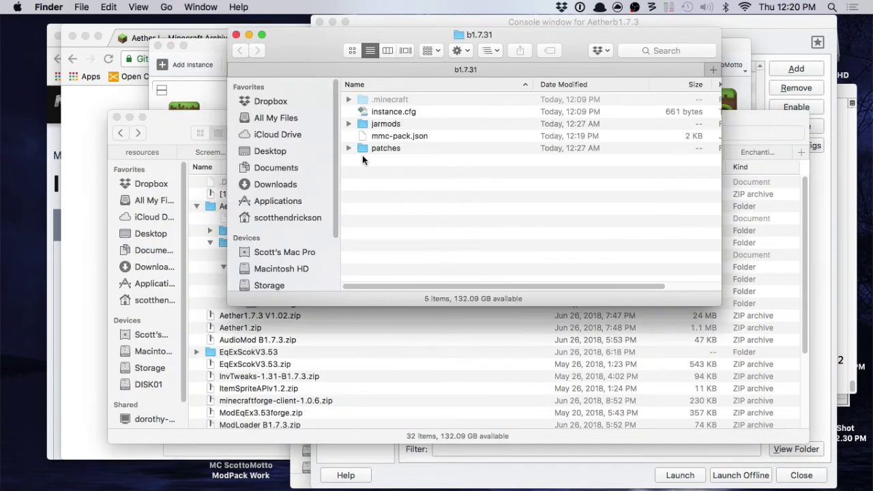
- Open the instance's .minecraft folder in a new Finder tab and go into its resources folder
{"action": "left_click", "coordinate": [382, 100]}
{"action": "right_click", "coordinate": [382, 99]}
{"action": "left_click", "coordinate": [429, 107]}
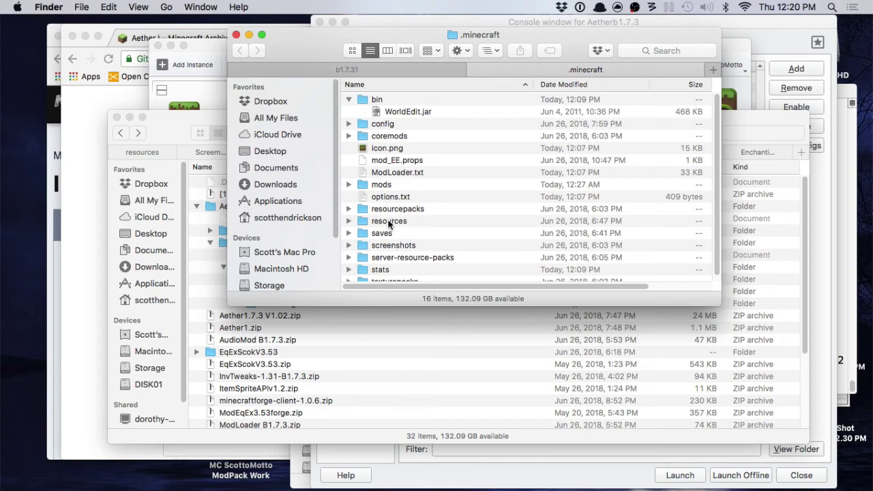
{"action": "double_click", "coordinate": [389, 222]}
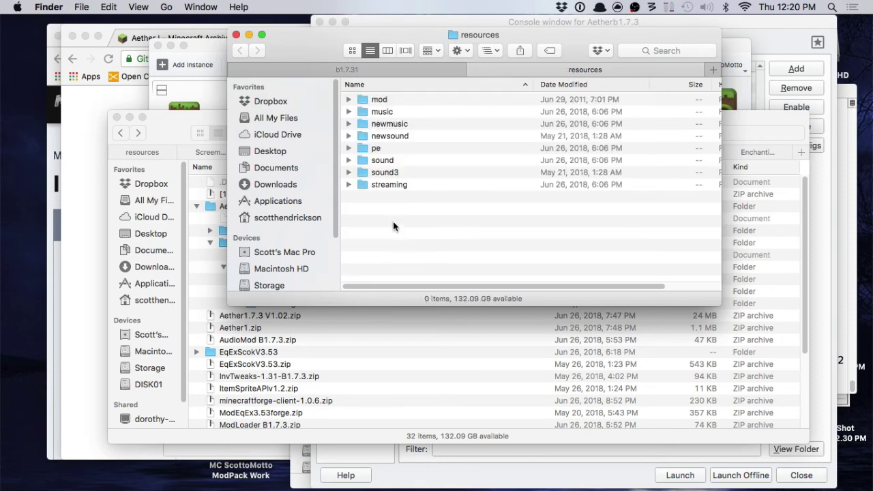
- Expand the mod folder inside resources to show the installed Aether music files, collapse it, and close the instance's Finder window
{"action": "left_click", "coordinate": [380, 103]}
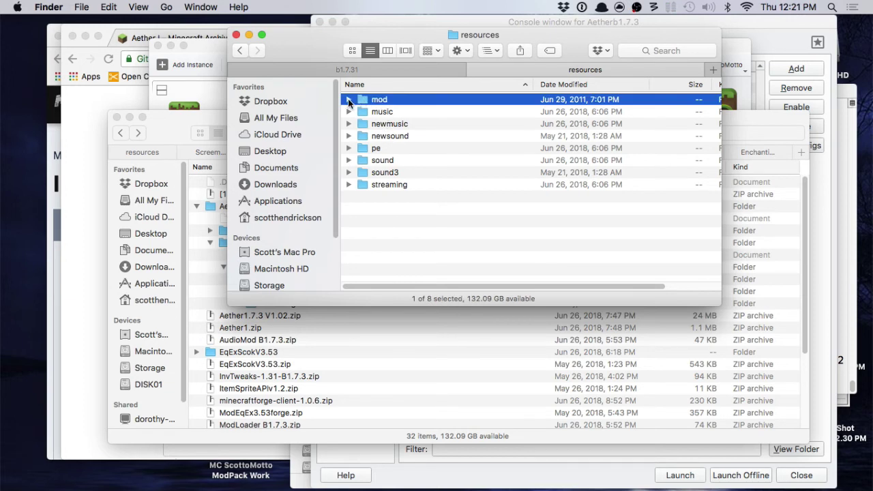
{"action": "left_click", "coordinate": [348, 99]}
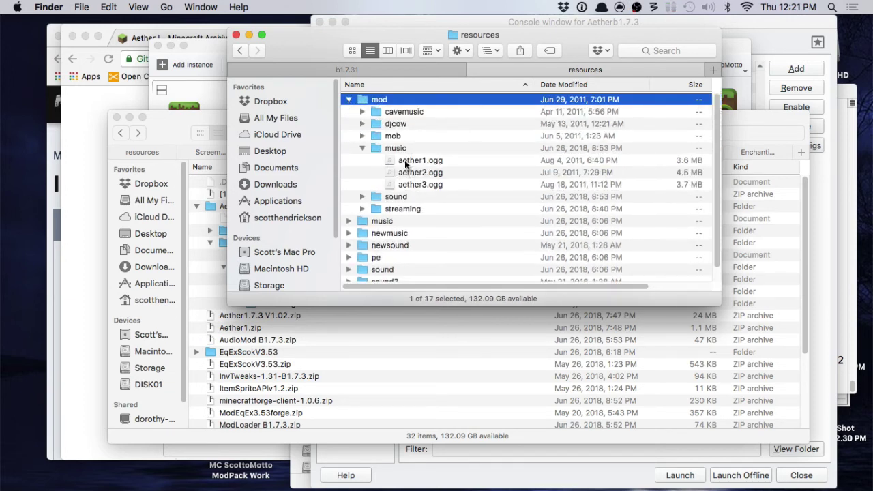
{"action": "left_click", "coordinate": [349, 99]}
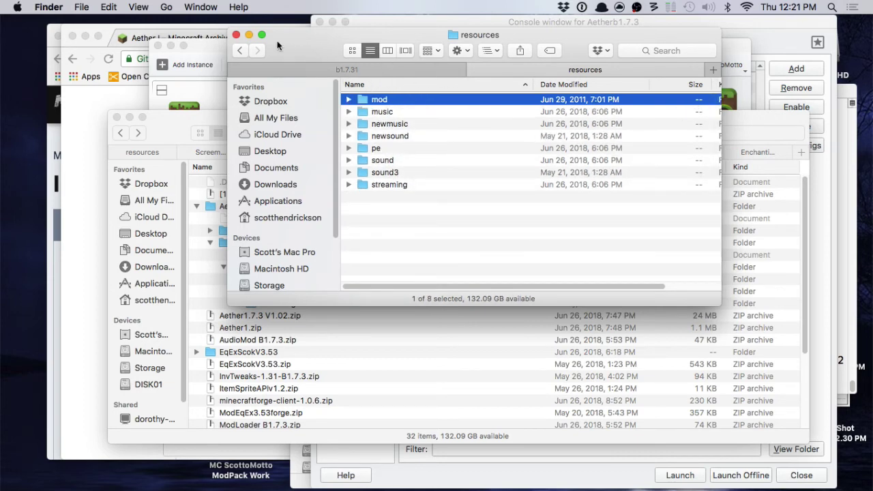
{"action": "left_click", "coordinate": [236, 35]}
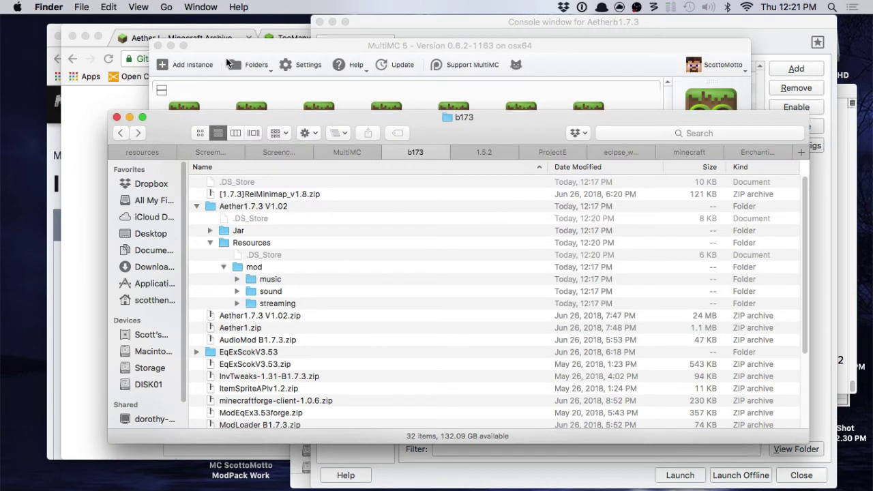
- Launch the Aetherb1.7.3 instance from its MultiMC console window and load a singleplayer world
{"action": "left_click", "coordinate": [523, 24]}
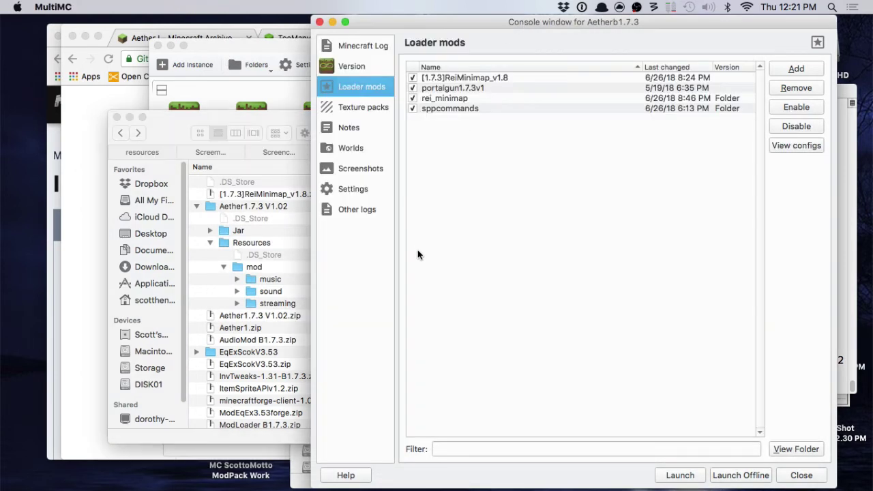
{"action": "left_click", "coordinate": [680, 476]}
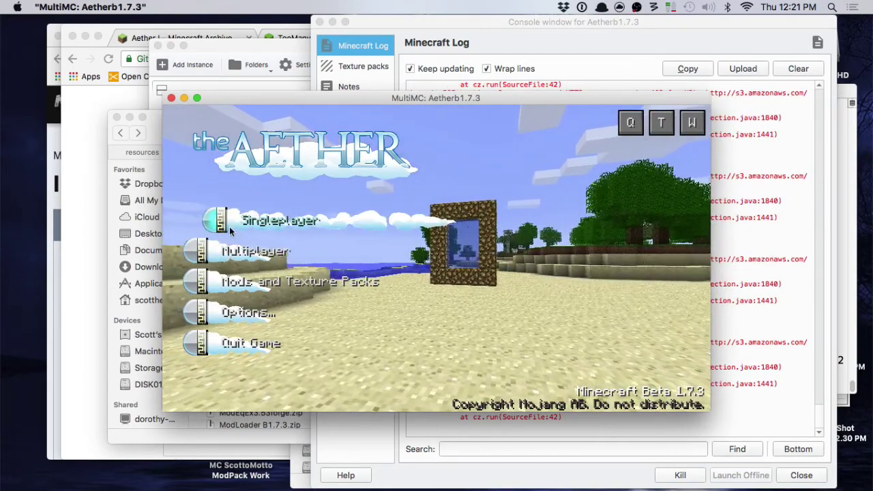
{"action": "left_click", "coordinate": [268, 220]}
{"action": "left_click", "coordinate": [340, 226]}
{"action": "left_click", "coordinate": [342, 229]}
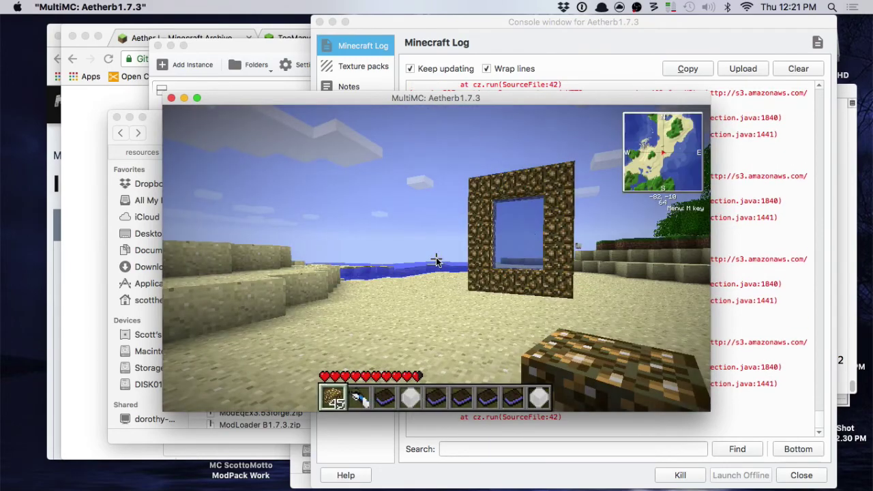
- Walk the player across the beach and around the glowstone portal to face its opening
{"action": "key", "text": "w"}
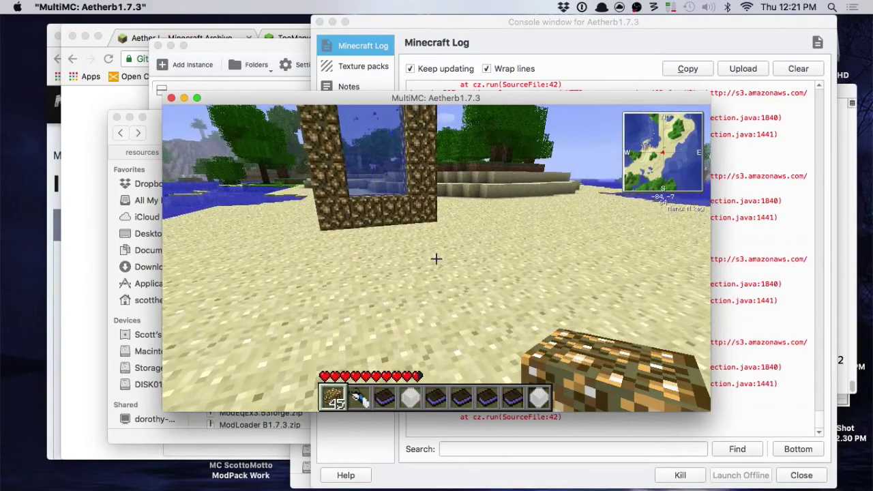
{"action": "key", "text": "w"}
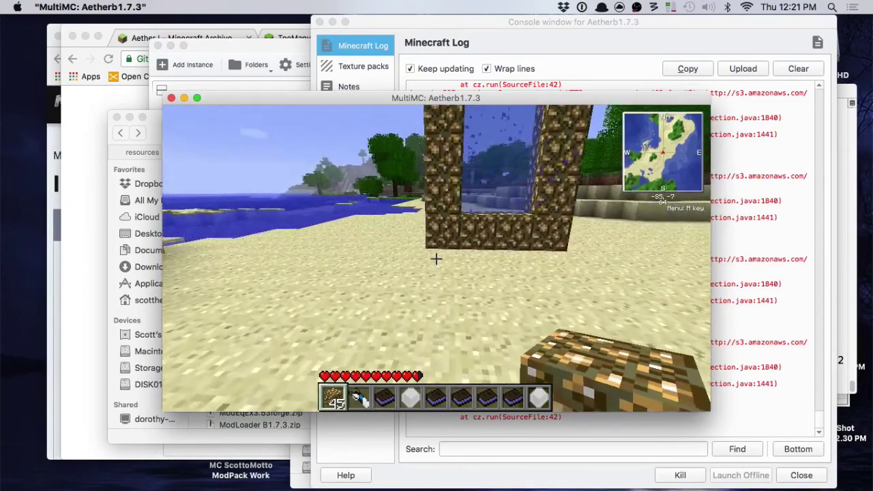
{"action": "key", "text": "w"}
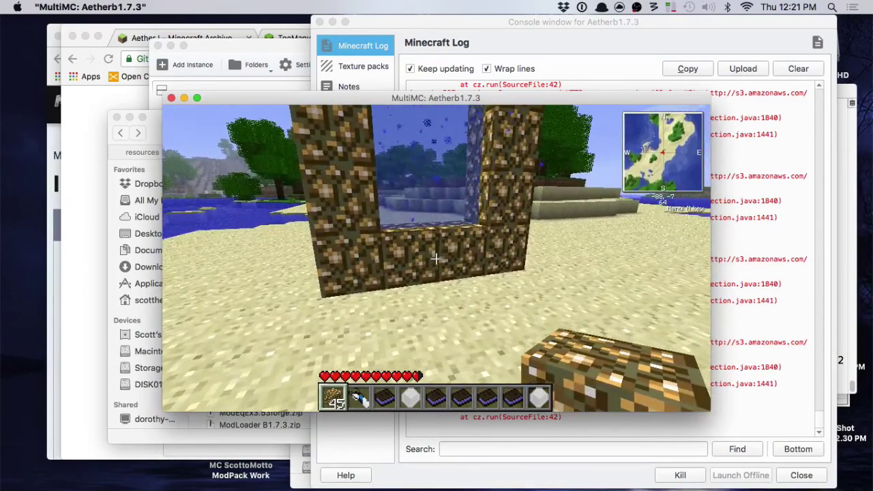
{"action": "key", "text": "t"}
{"action": "key", "text": "Escape"}
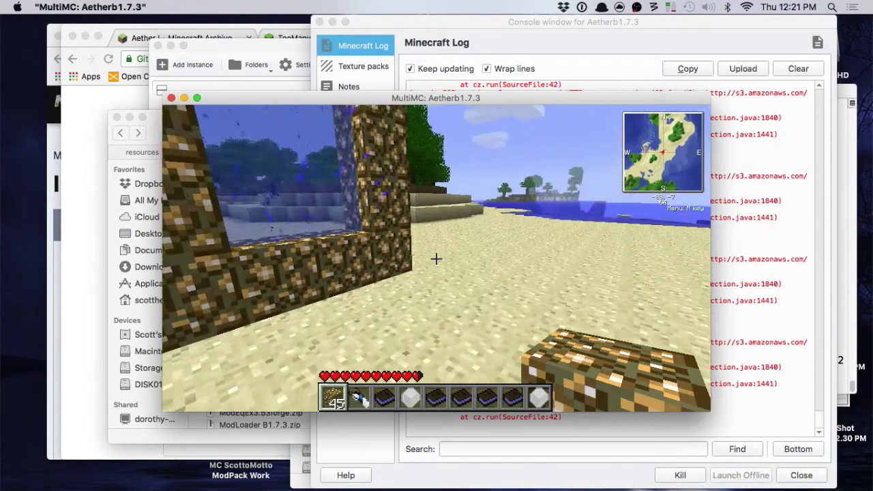
{"action": "key", "text": "w"}
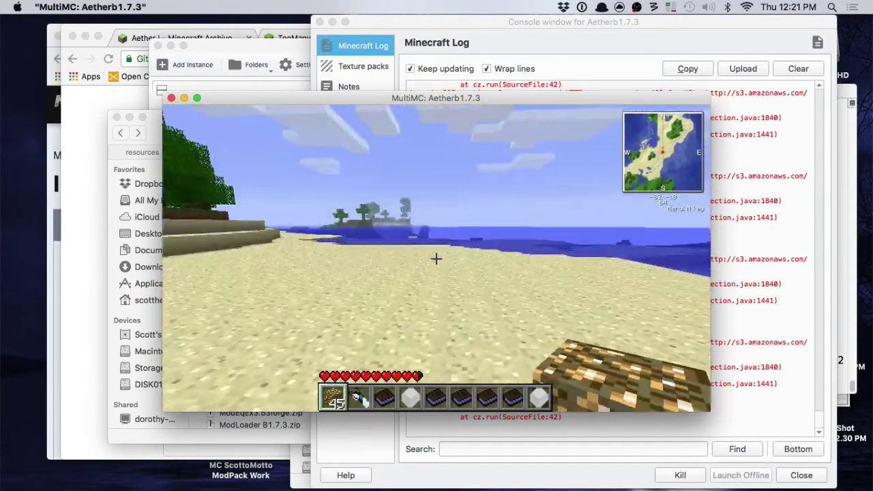
{"action": "key", "text": "w"}
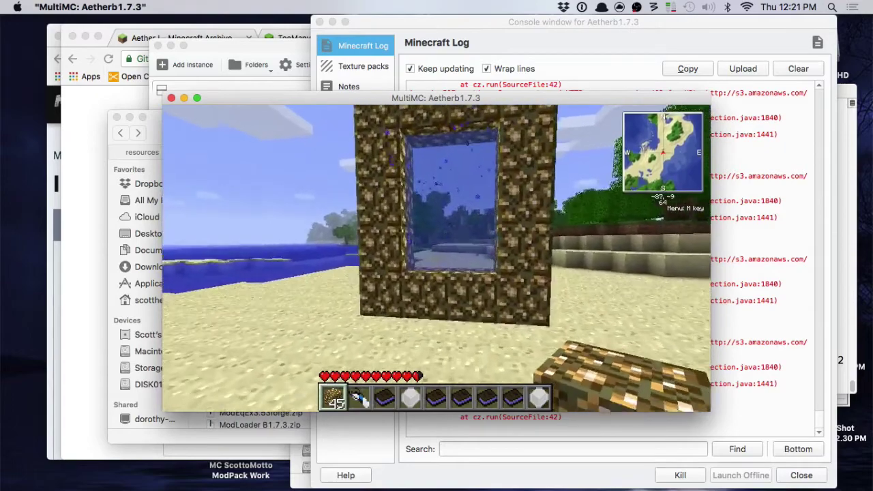
- Enter the glowstone portal, run the fly command in the chat, and fly toward the columned temple in the Aether
{"action": "type", "text": "t"}
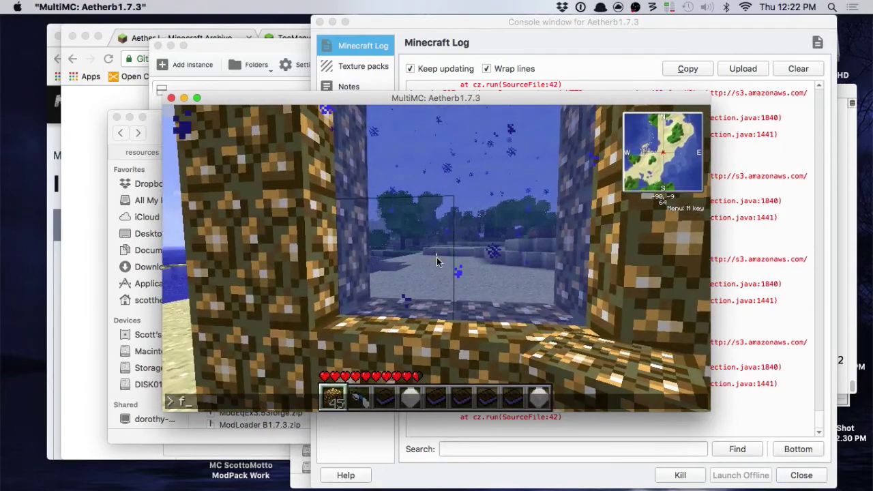
{"action": "type", "text": "flly"}
{"action": "key", "text": "Return"}
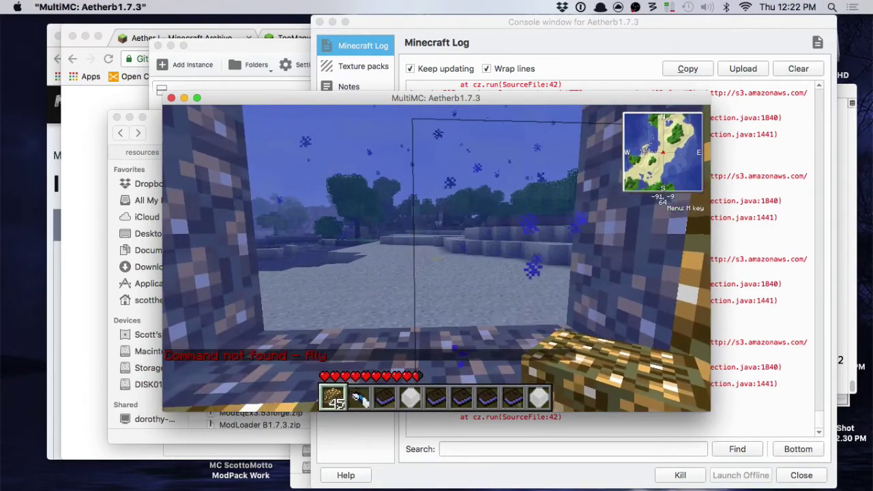
{"action": "type", "text": "t"}
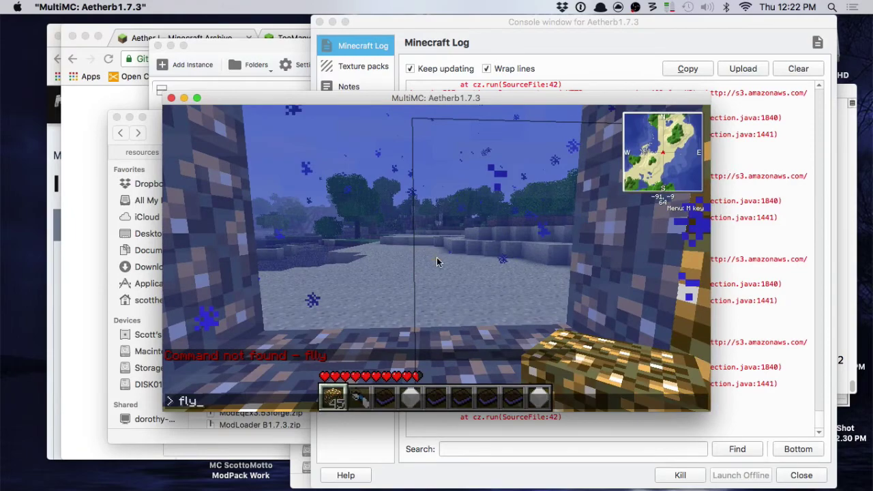
{"action": "type", "text": "fly"}
{"action": "key", "text": "Return"}
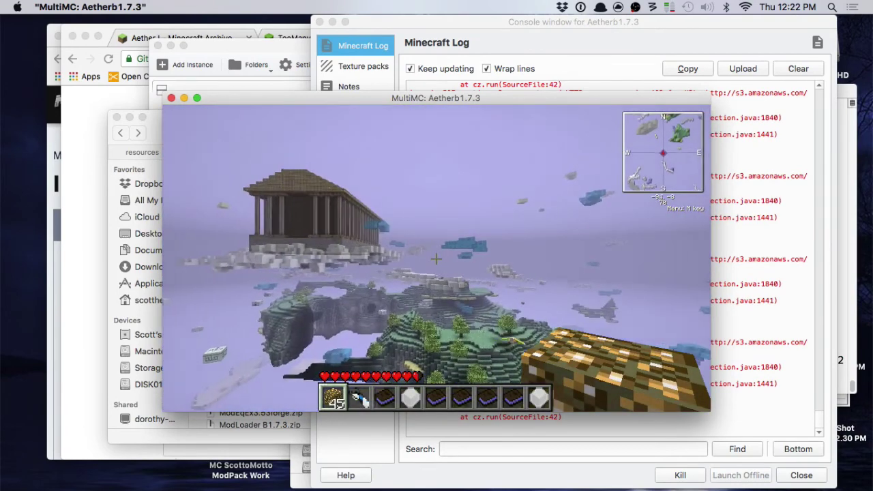
{"action": "key", "text": "w"}
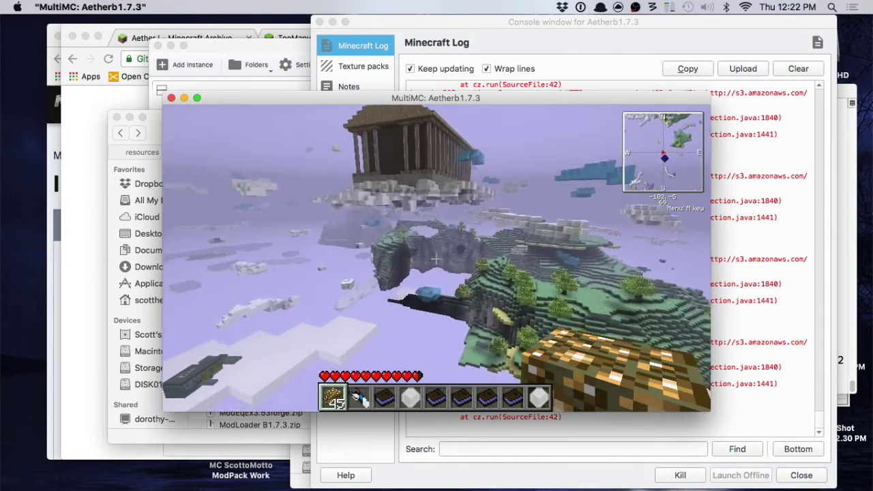
- Fly on past the Aether temple, turn to view the floating glowstone portal, and save and quit the world to the title screen
{"action": "key", "text": "w"}
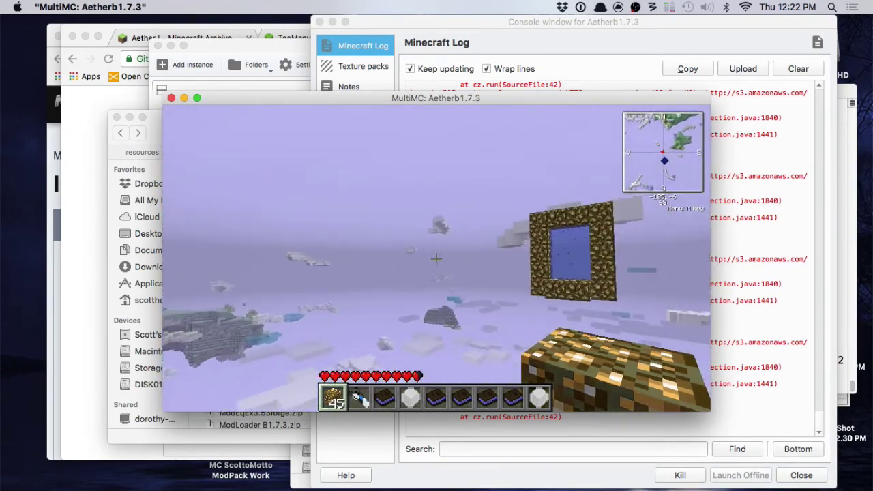
{"action": "key", "text": "Escape"}
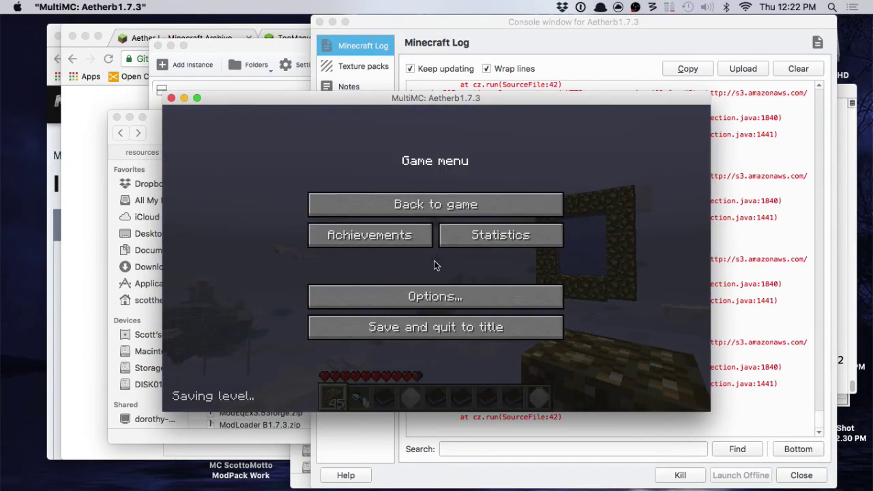
{"action": "left_click", "coordinate": [435, 327]}
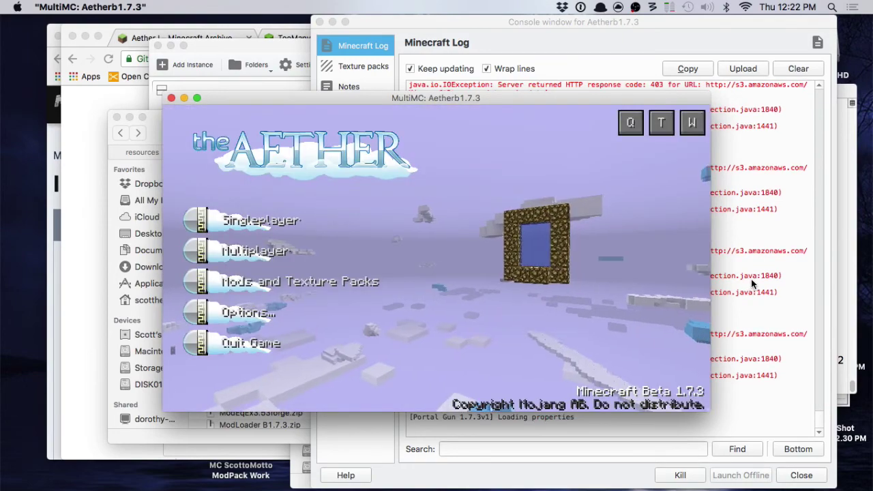
- Review the earlier sound resource download entries in the instance's Minecraft log, and quit the game from the Aether title screen
{"action": "left_click", "coordinate": [751, 278]}
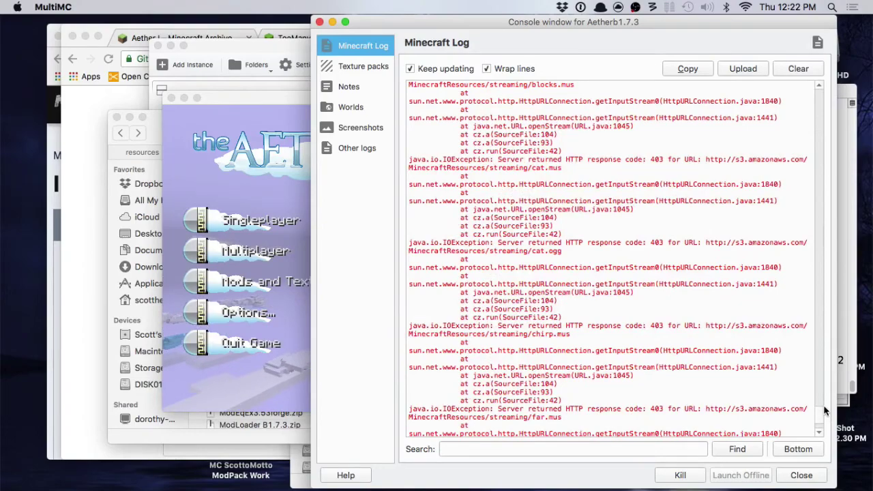
{"action": "left_click_drag", "start_coordinate": [817, 409], "coordinate": [819, 111]}
{"action": "left_click_drag", "start_coordinate": [705, 168], "coordinate": [543, 176]}
{"action": "left_click", "coordinate": [573, 224]}
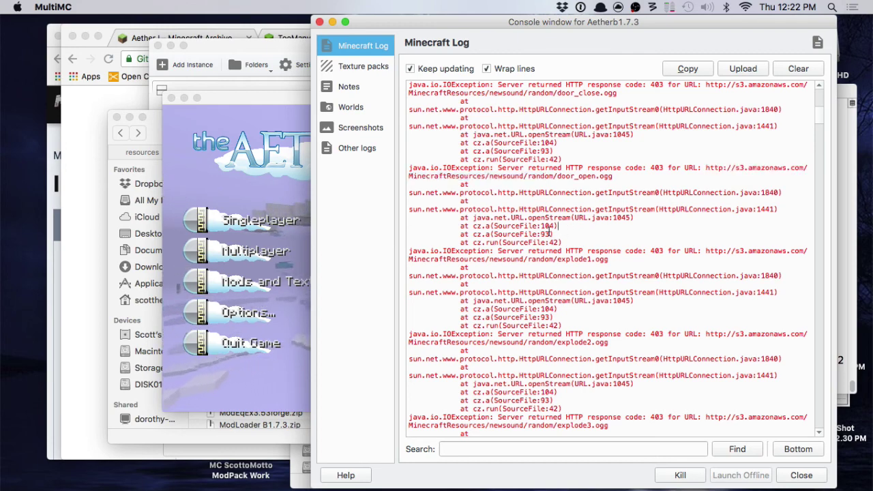
{"action": "left_click", "coordinate": [258, 99]}
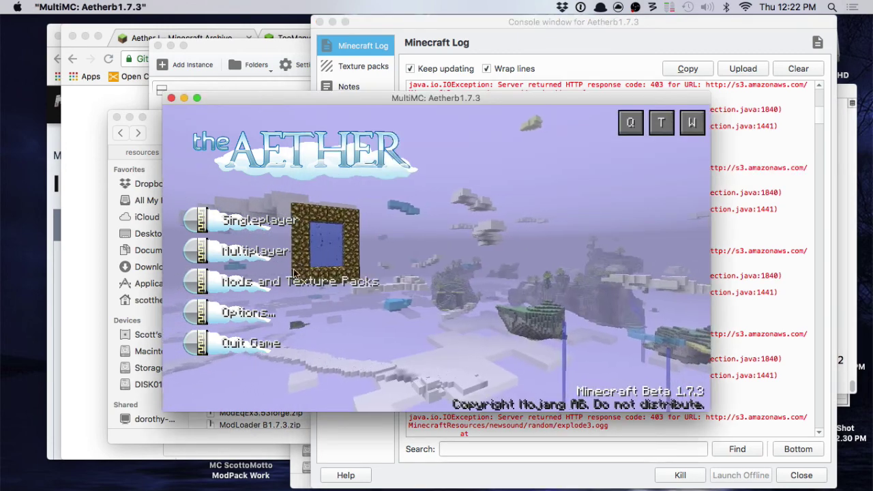
{"action": "left_click", "coordinate": [260, 349]}
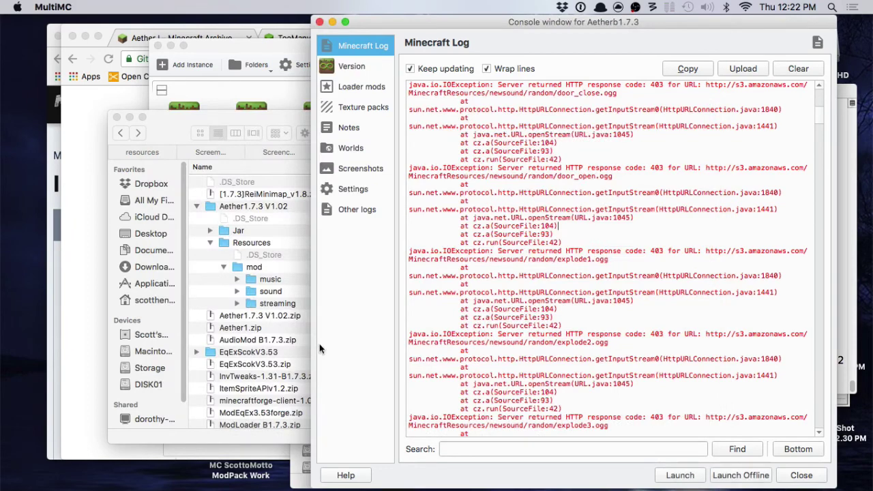